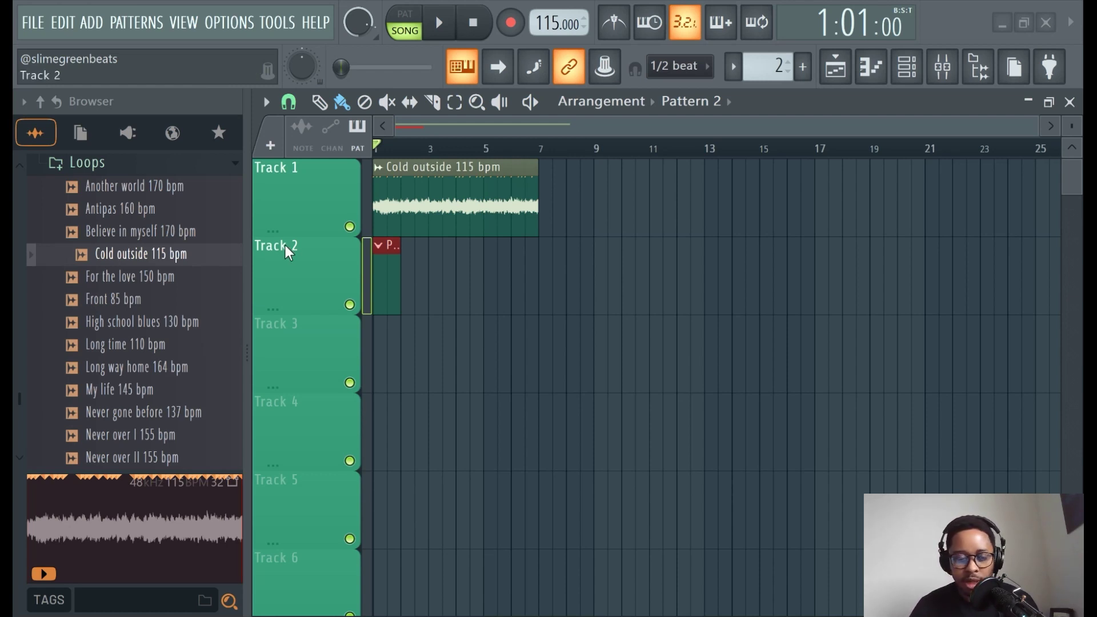
Step: Scroll up through the browser list holding the Cold outside loop
scroll(91, 311, up, 3)
Step: Scroll through the Loops folder and select the Cold outside 115 bpm loop
scroll(128, 299, down, 3)
scroll(130, 249, up, 3)
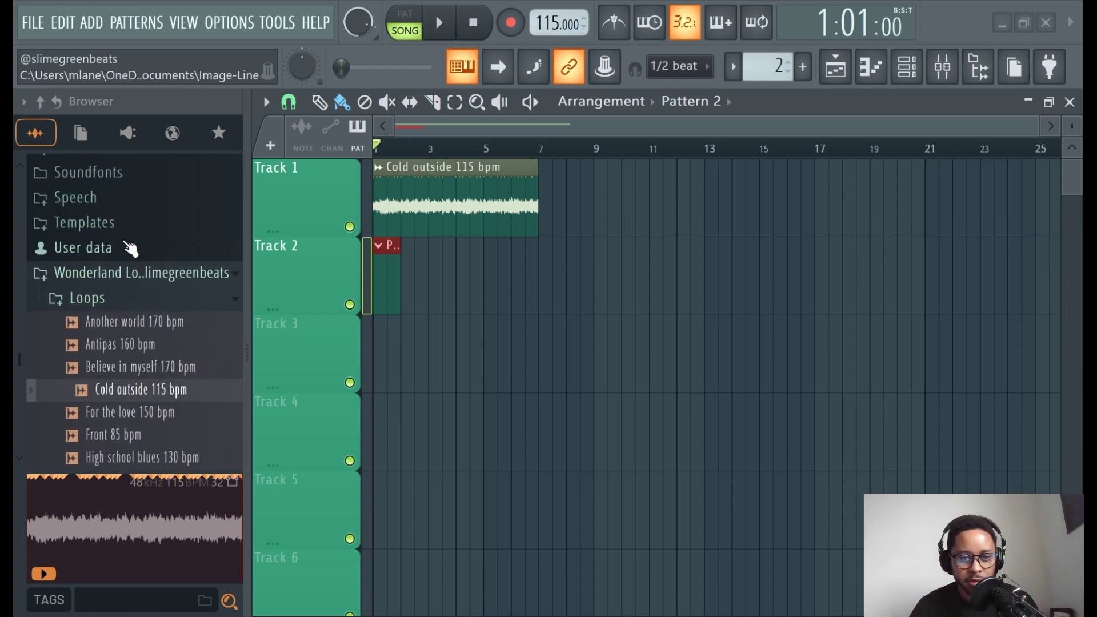
scroll(130, 249, down, 3)
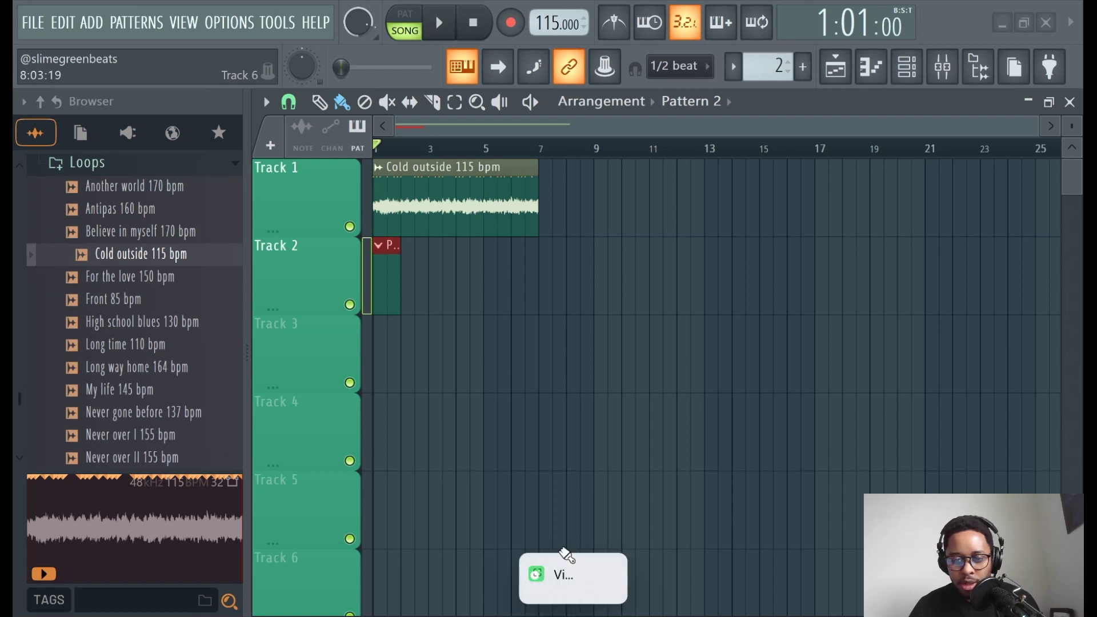
scroll(152, 297, down, 3)
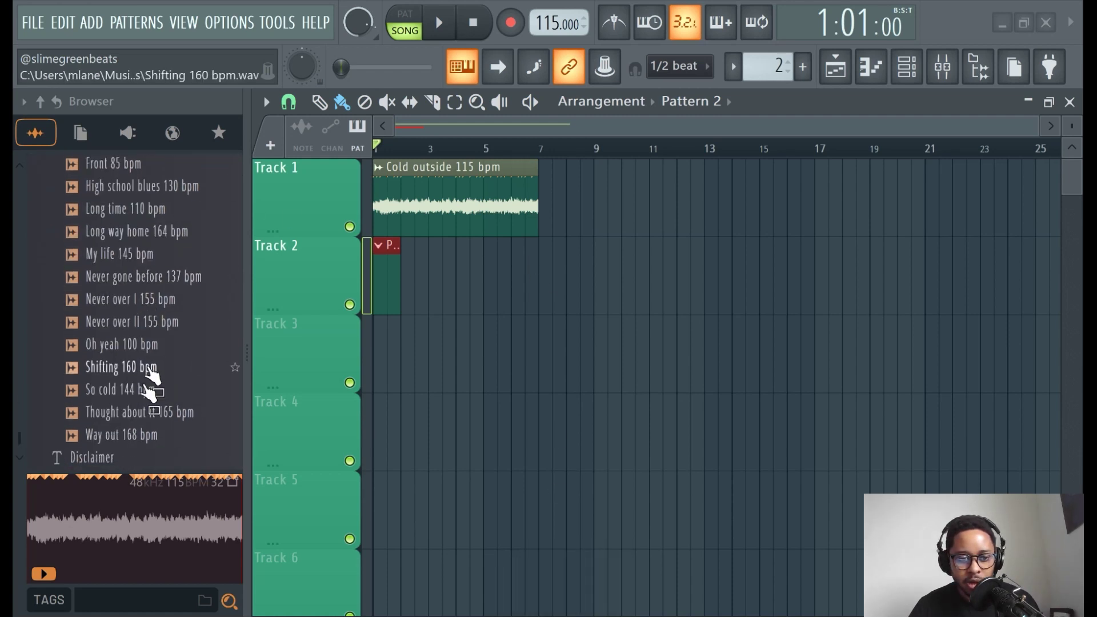
scroll(155, 354, up, 3)
scroll(159, 331, down, 3)
scroll(160, 320, up, 3)
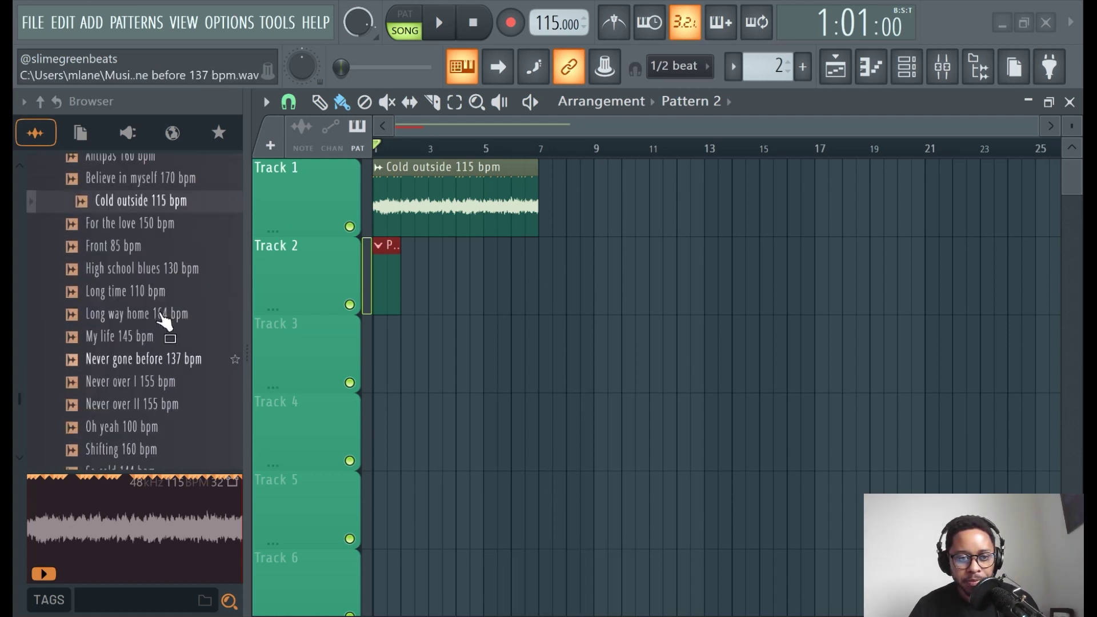
click(162, 255)
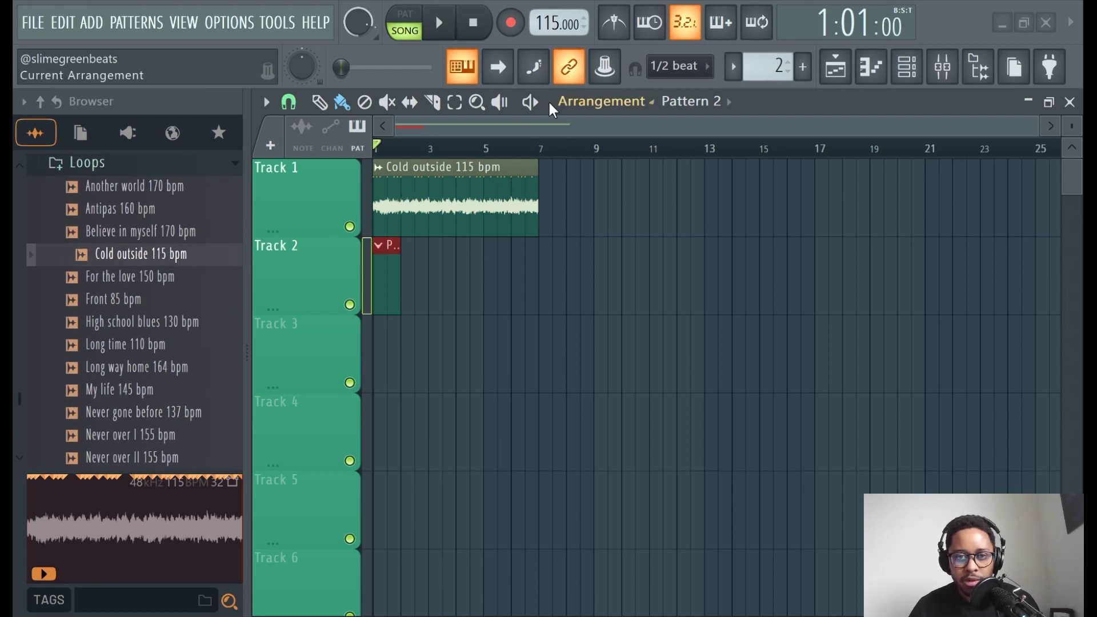
Step: Collapse the Loops folder, scroll back to the top, and start song playback
scroll(123, 298, up, 3)
click(121, 304)
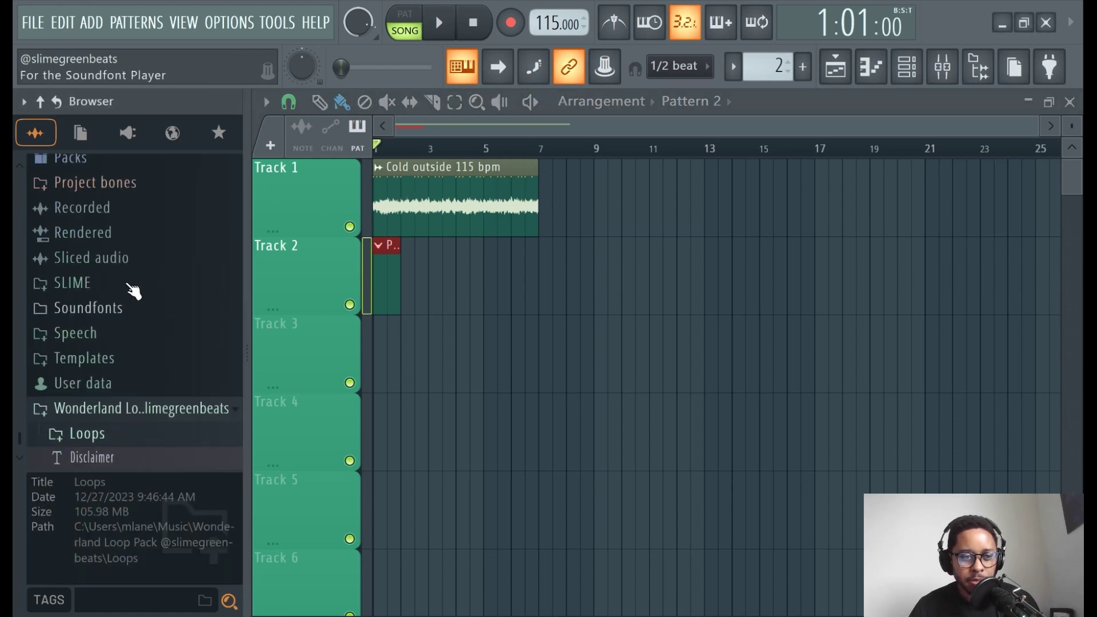
scroll(135, 288, up, 2)
scroll(135, 289, down, 2)
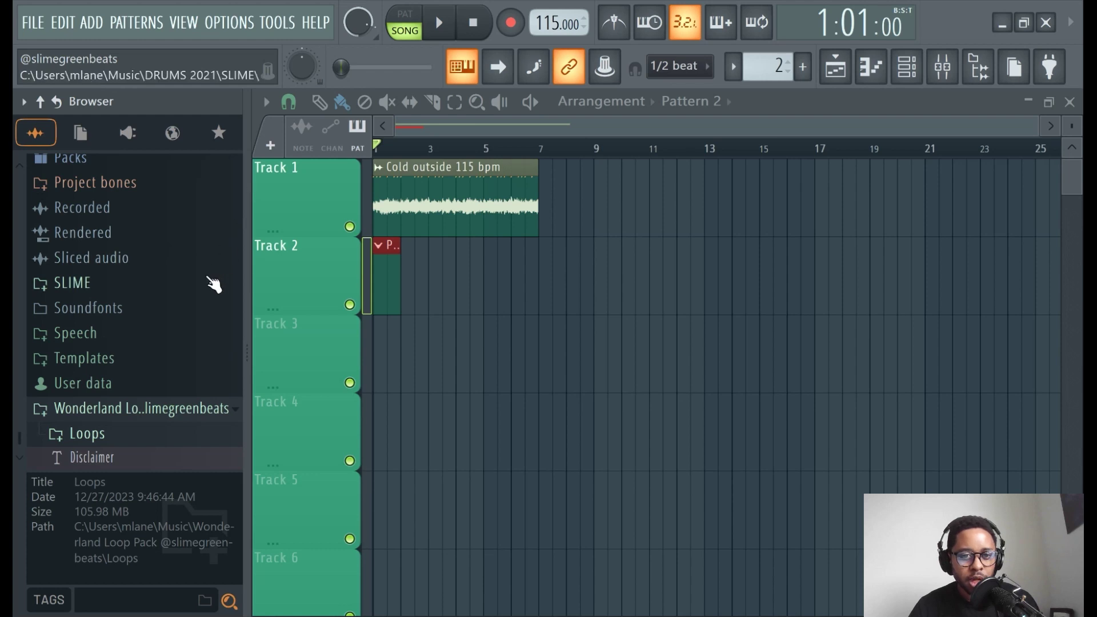
scroll(213, 284, up, 3)
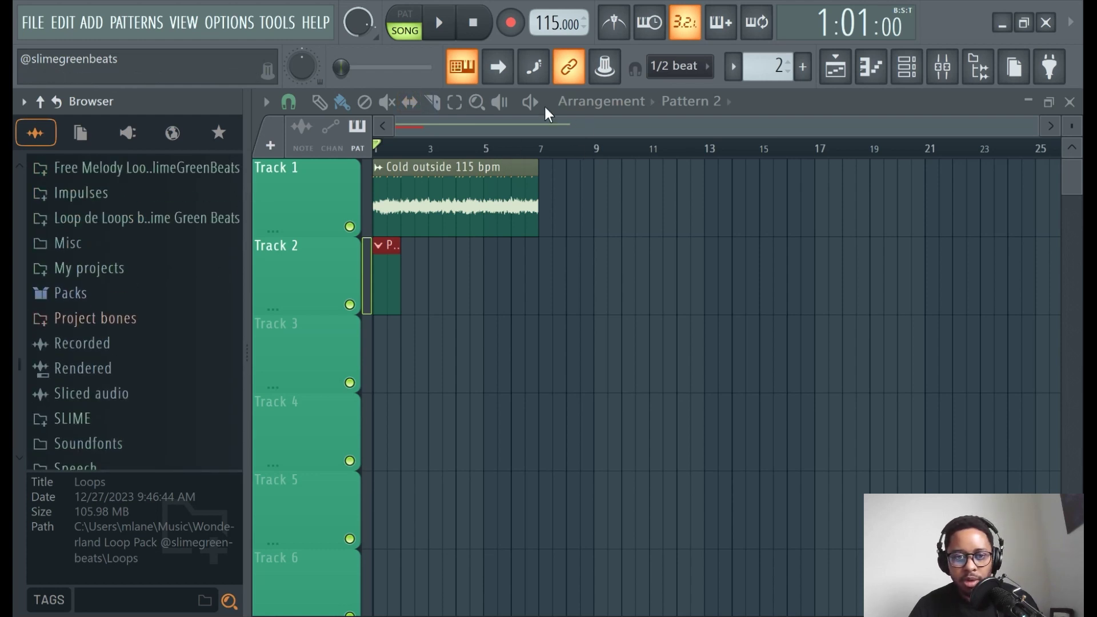
scroll(154, 314, down, 3)
scroll(137, 300, up, 3)
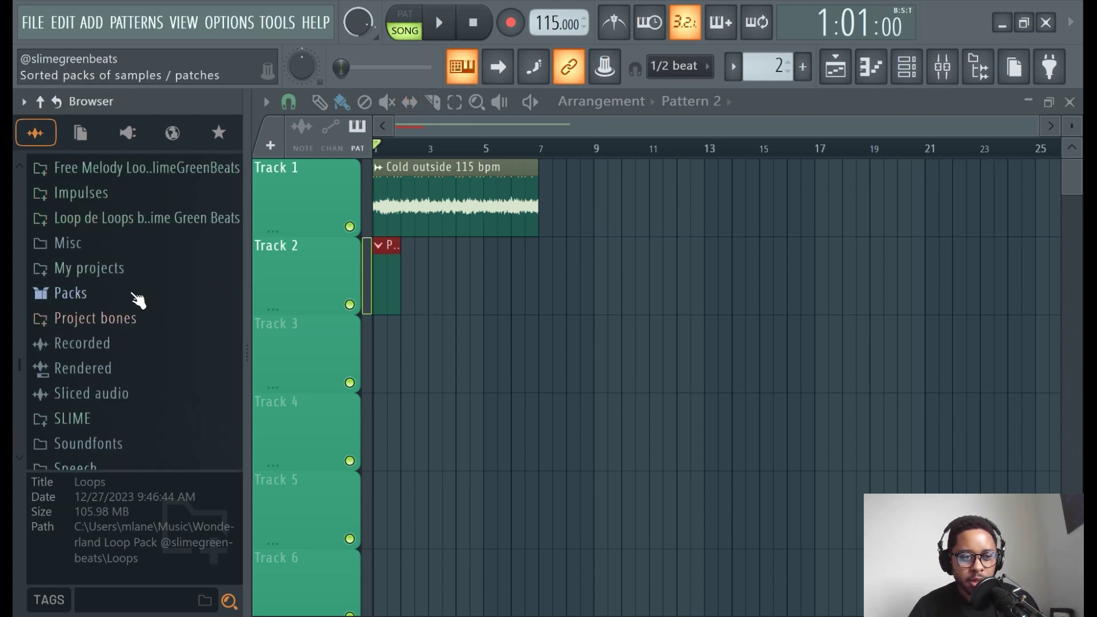
scroll(137, 300, up, 3)
scroll(134, 303, up, 3)
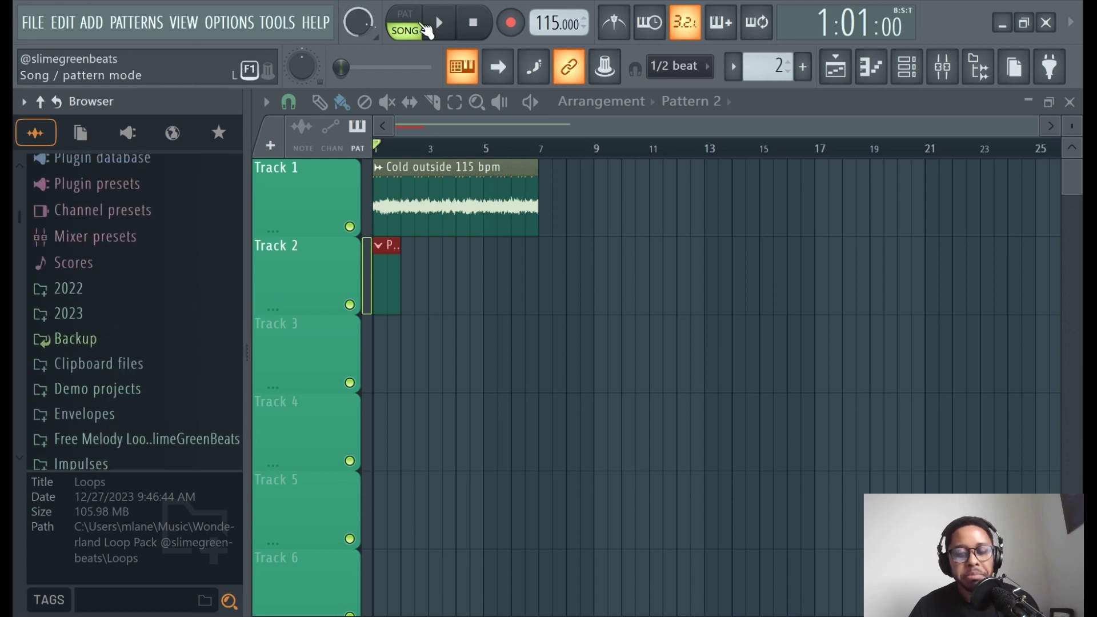
click(437, 23)
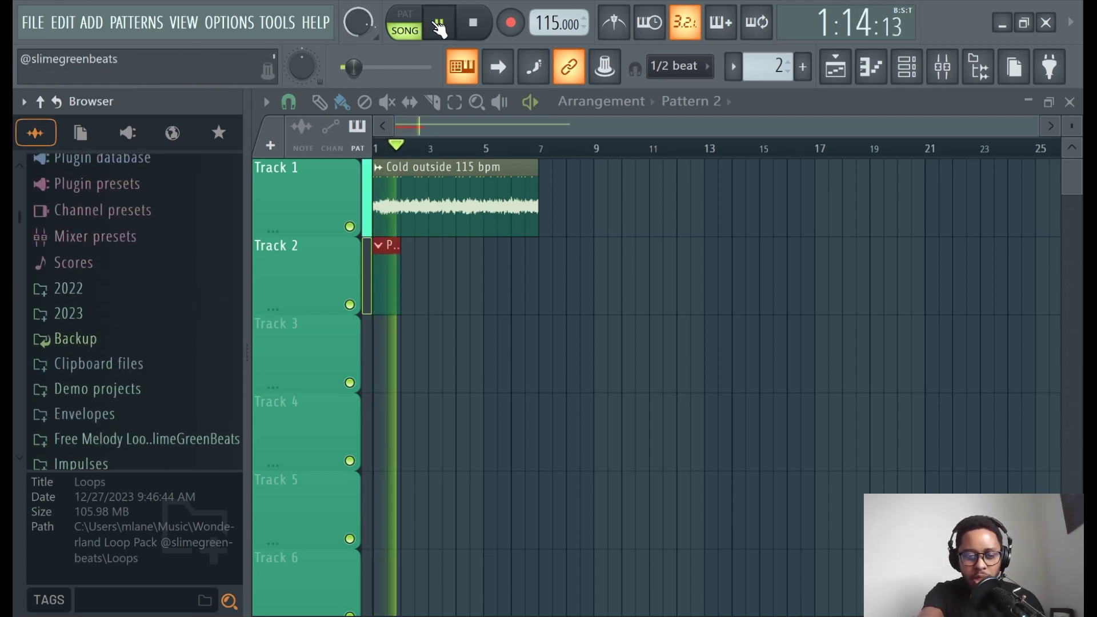
Step: Lower the computer's playback volume with the media volume keys
key(XF86AudioRaiseVolume)
key(XF86AudioLowerVolume)
key(XF86AudioLowerVolume)
key(XF86AudioLowerVolume)
key(XF86AudioLowerVolume)
key(XF86AudioLowerVolume)
key(XF86AudioLowerVolume)
key(XF86AudioLowerVolume)
key(XF86AudioLowerVolume)
key(XF86AudioLowerVolume)
key(XF86AudioLowerVolume)
key(XF86AudioLowerVolume)
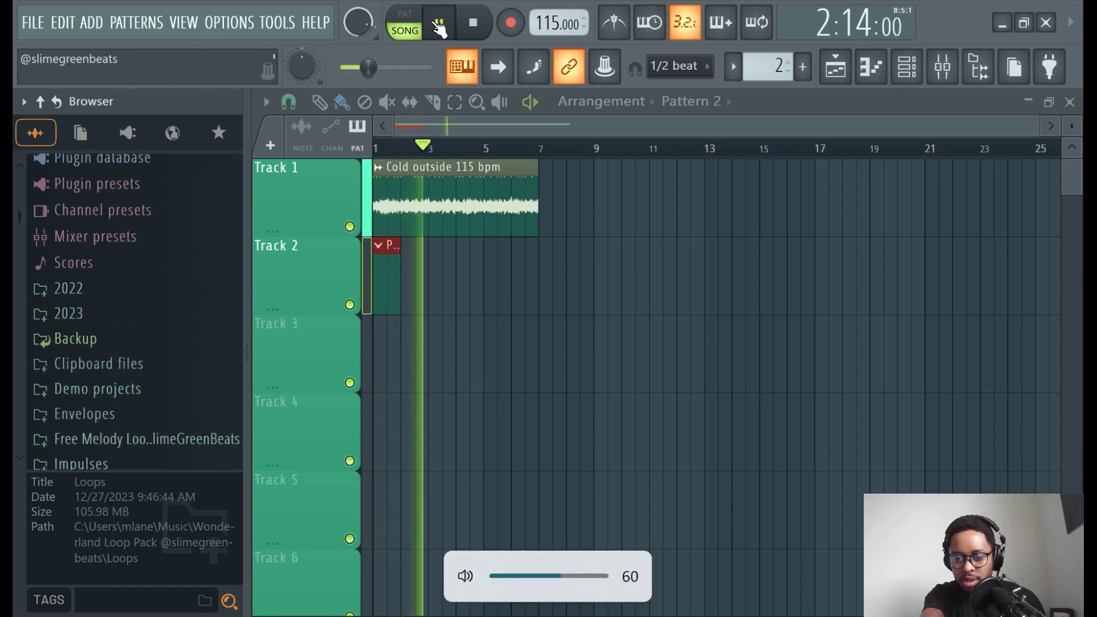
key(XF86AudioLowerVolume)
key(XF86AudioLowerVolume)
key(XF86AudioLowerVolume)
key(XF86AudioLowerVolume)
key(XF86AudioLowerVolume)
key(XF86AudioLowerVolume)
key(XF86AudioLowerVolume)
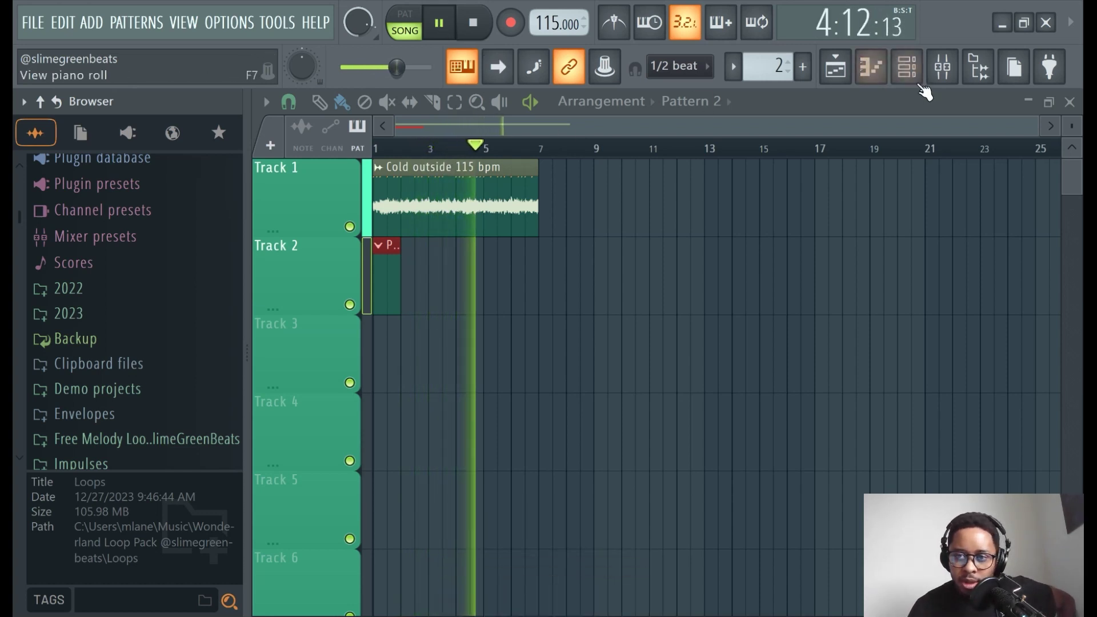
Step: Turn the Cold outside loop channel's volume down to about 32% and bring up the mixer
click(432, 210)
double_click(432, 210)
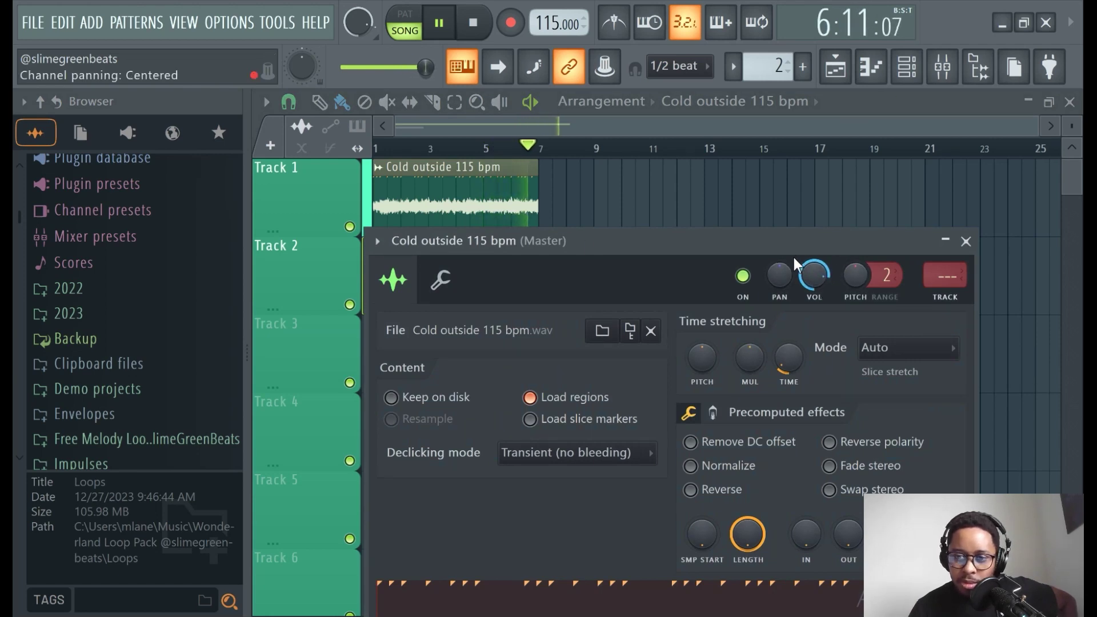
drag(814, 276, 814, 320)
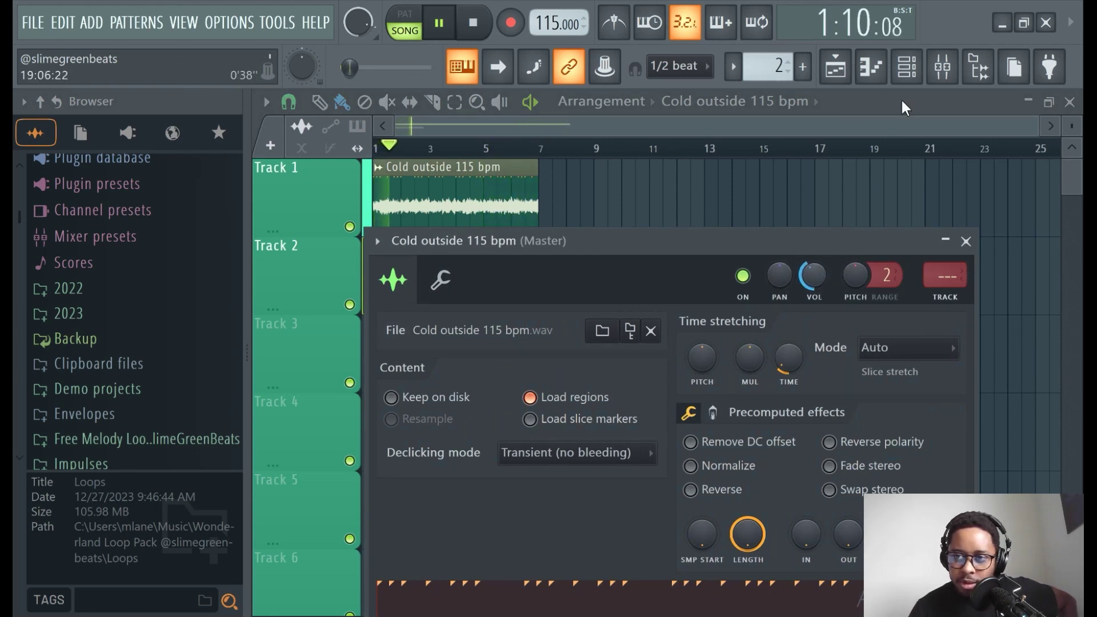
click(931, 70)
Step: Select the Melody mixer track and show the channel rack with the Cold outside channel over the mixer
click(907, 67)
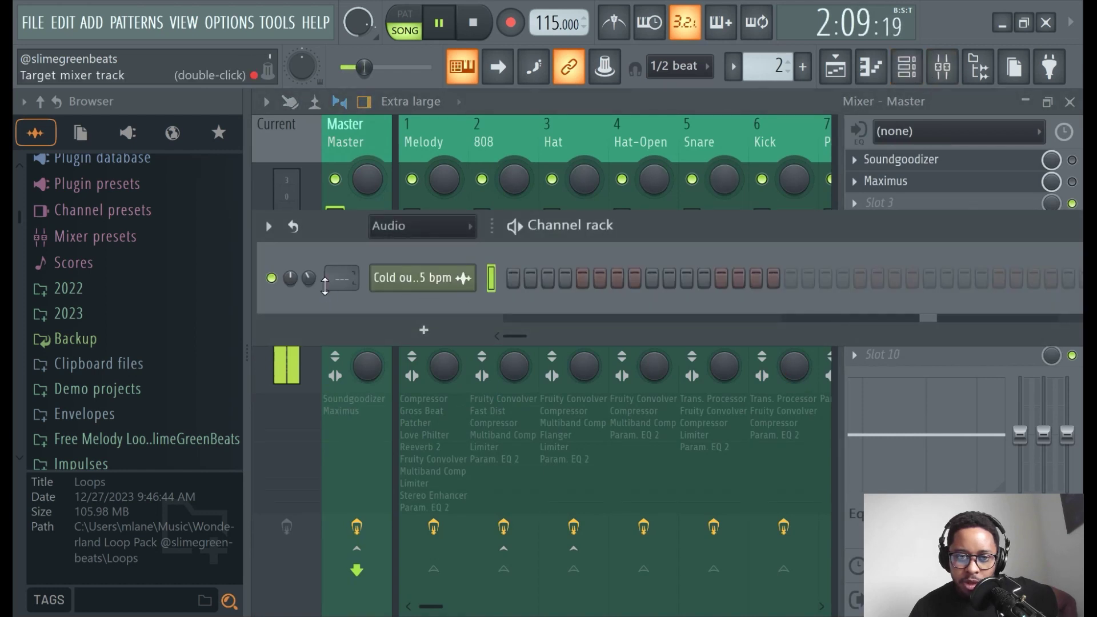
click(447, 132)
click(496, 101)
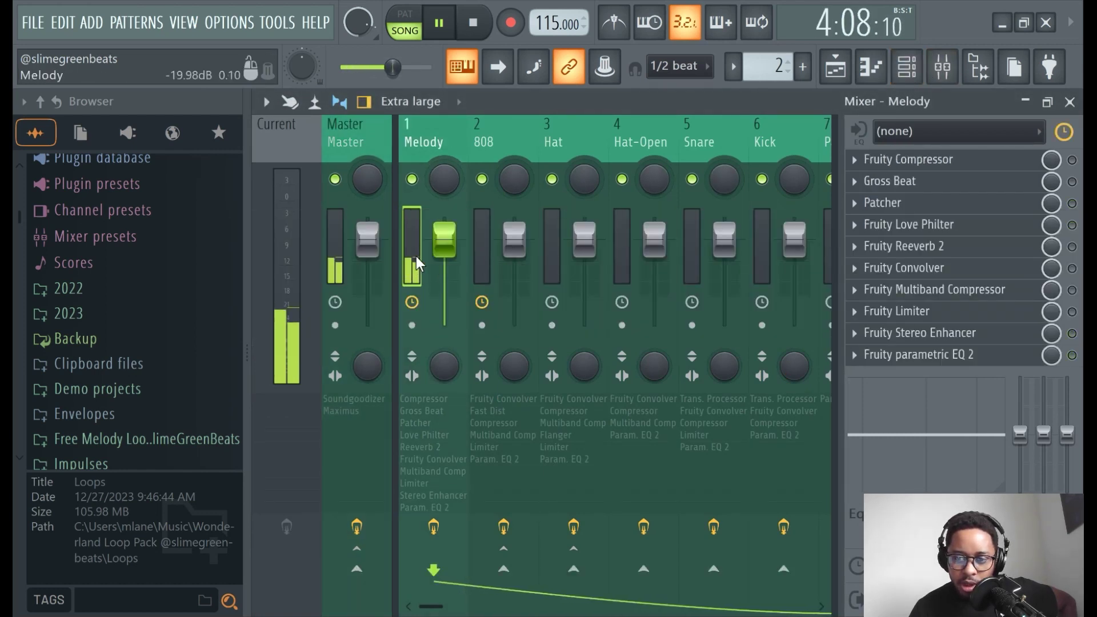
click(907, 67)
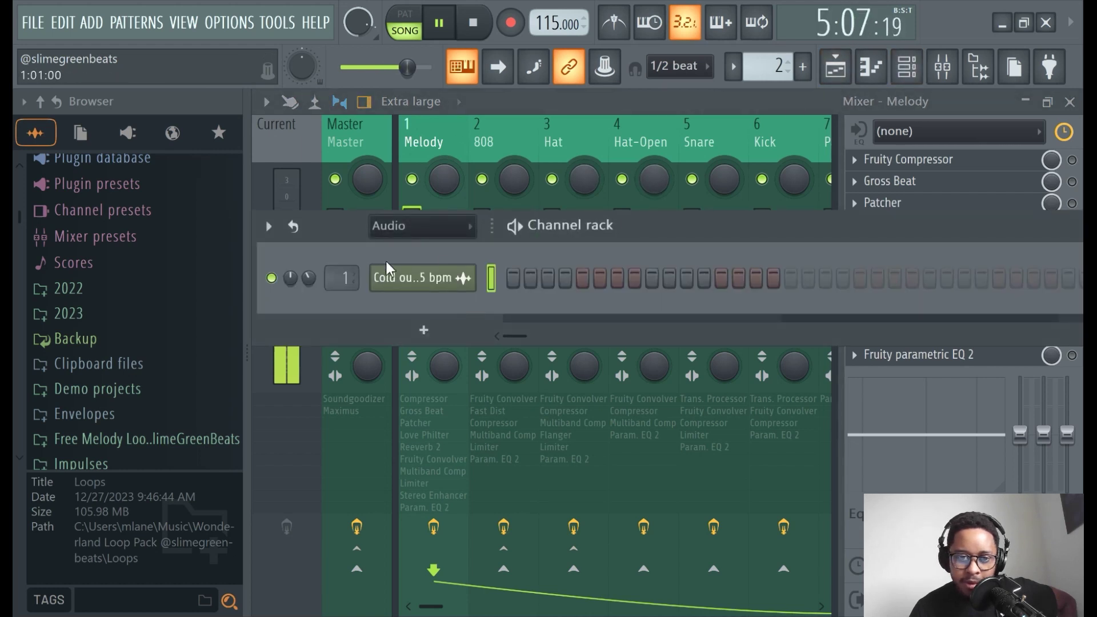
scroll(416, 67, up, 2)
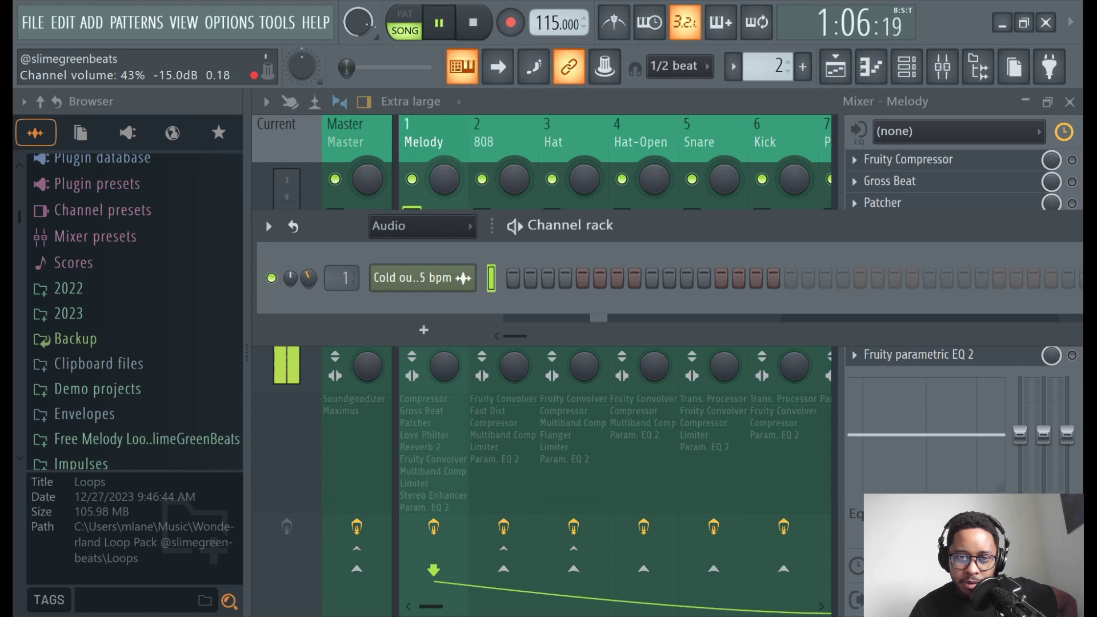
click(657, 101)
click(908, 68)
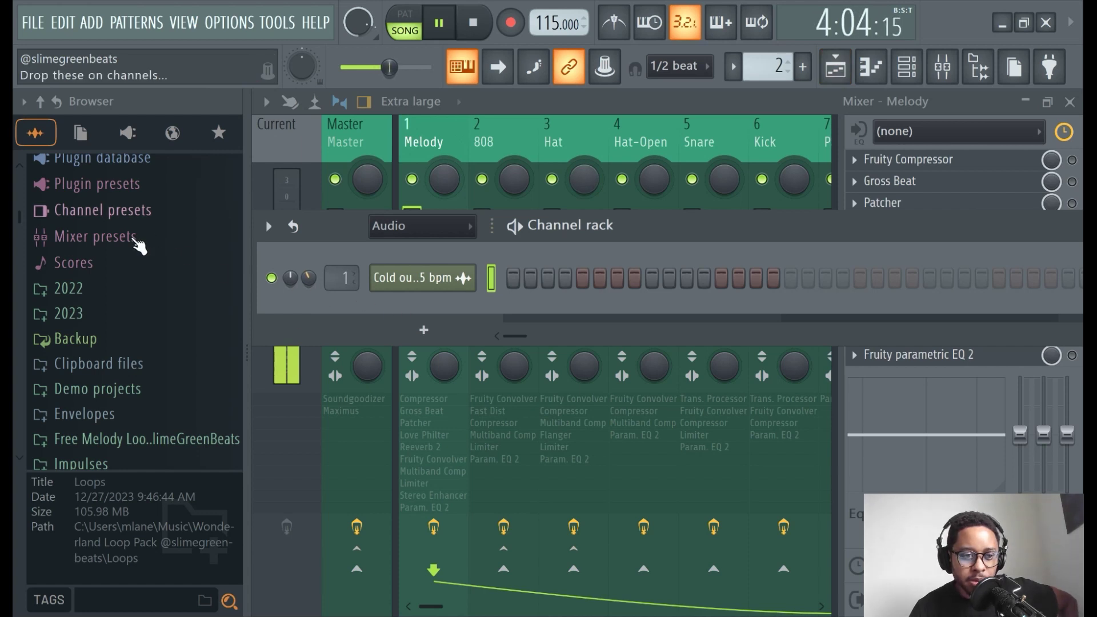
Step: Open the 2023 drum folder and set the channel rack filter to show all channels
scroll(126, 305, down, 3)
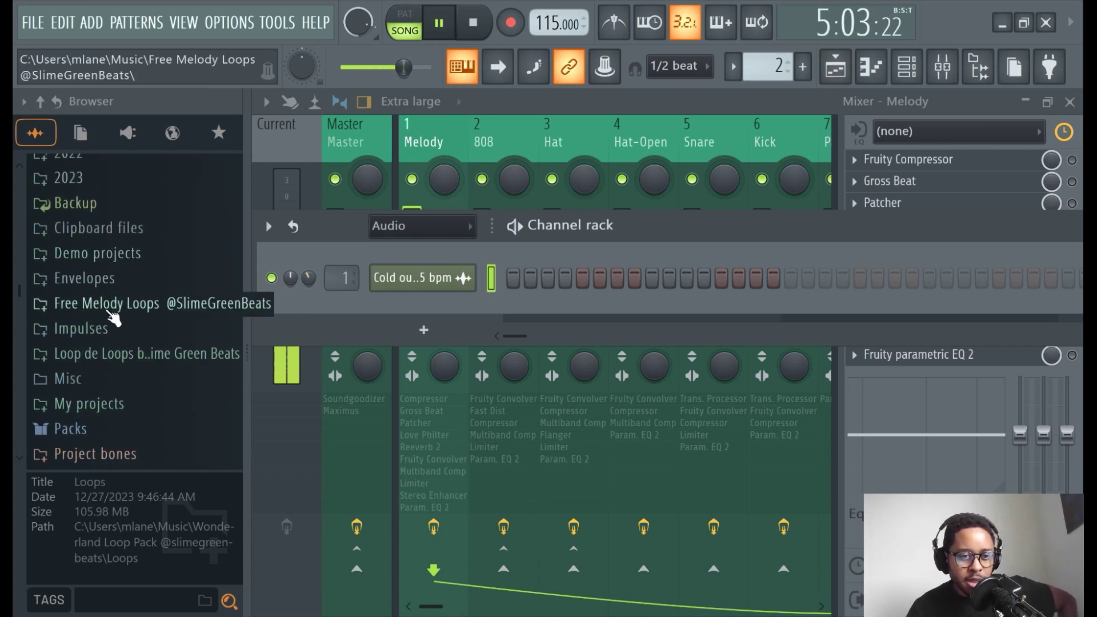
scroll(114, 331, up, 3)
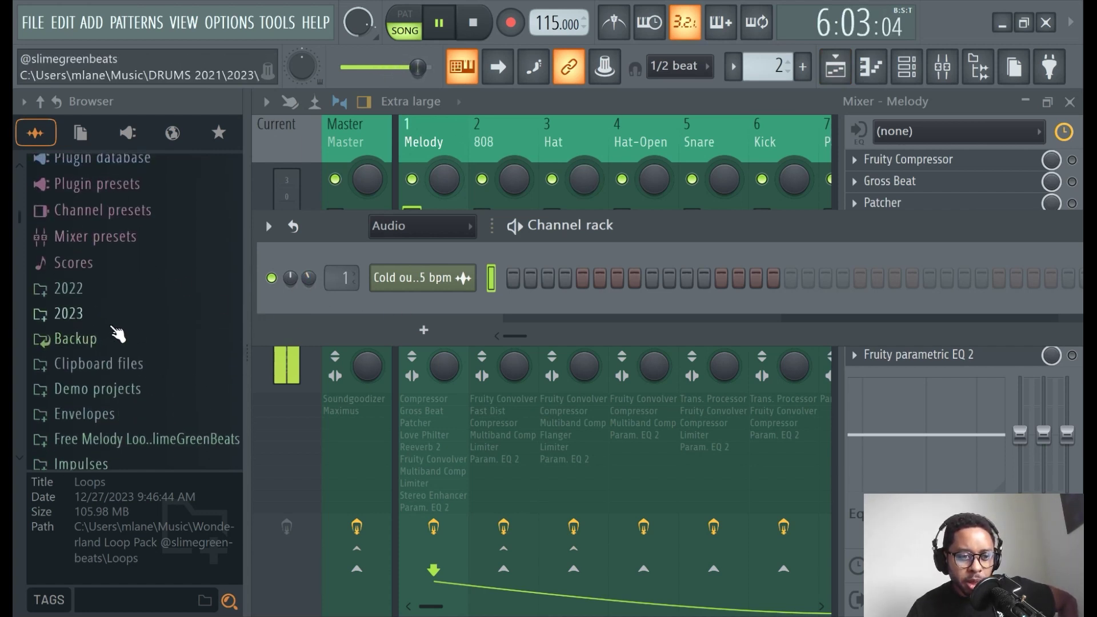
click(117, 314)
scroll(131, 288, down, 3)
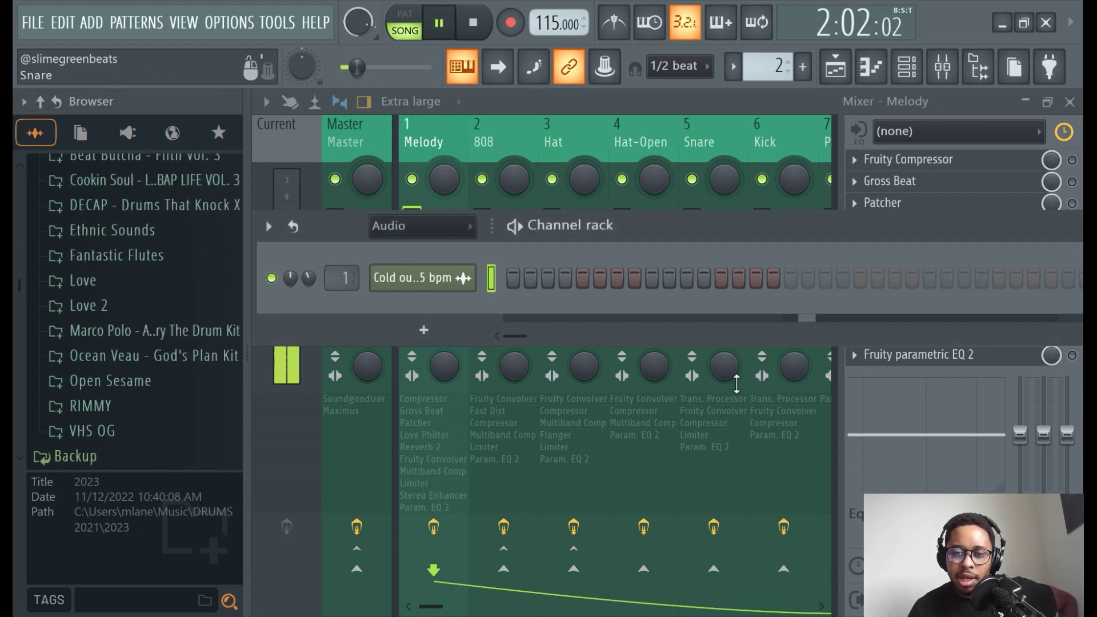
click(432, 226)
click(416, 249)
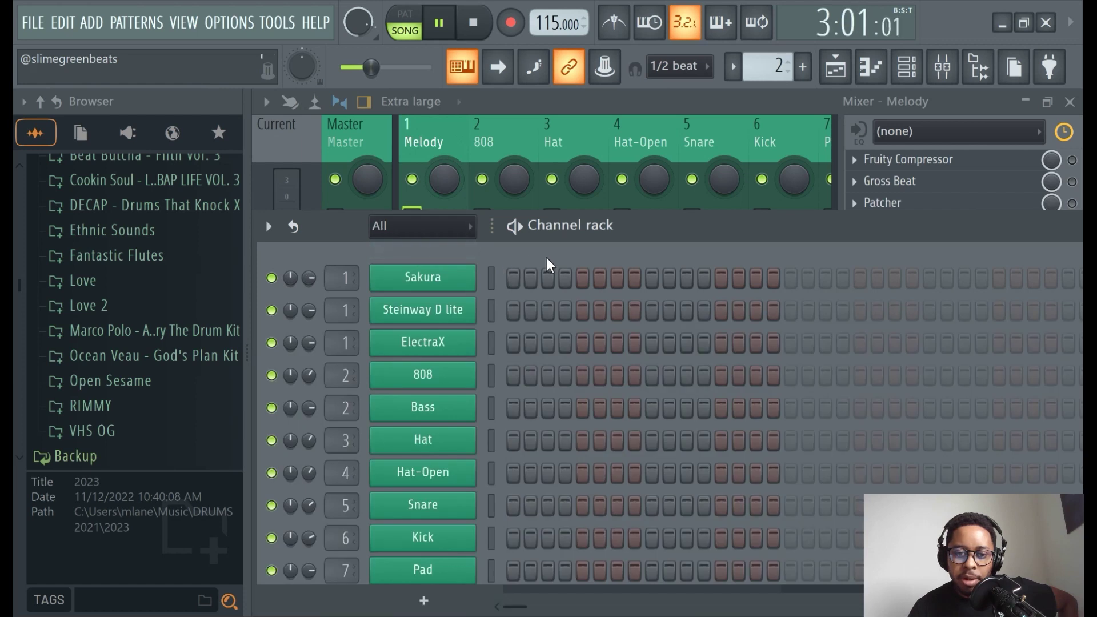
Step: Expand Beat Butcha - Filth Vol. 3 and its One Shots folder, pausing playback
scroll(597, 366, down, 2)
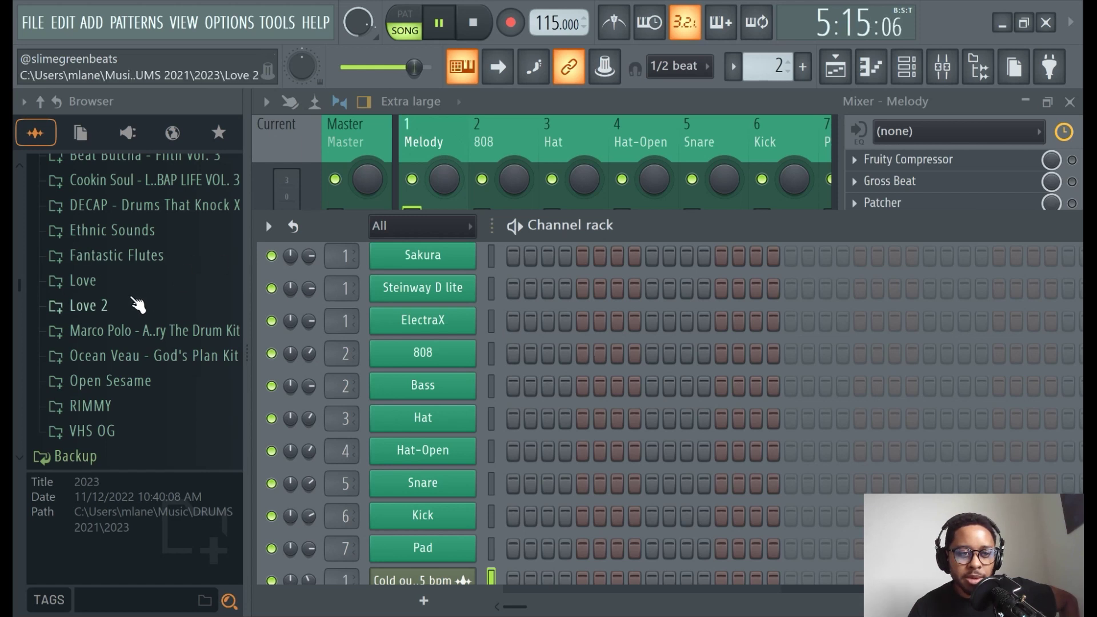
scroll(138, 307, up, 3)
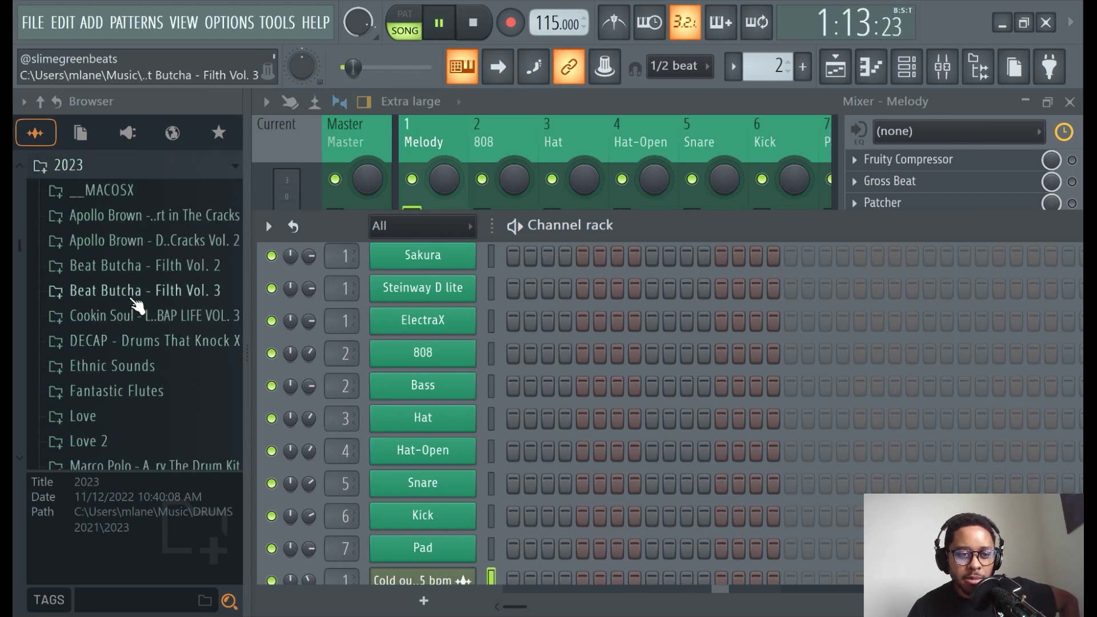
scroll(137, 307, down, 3)
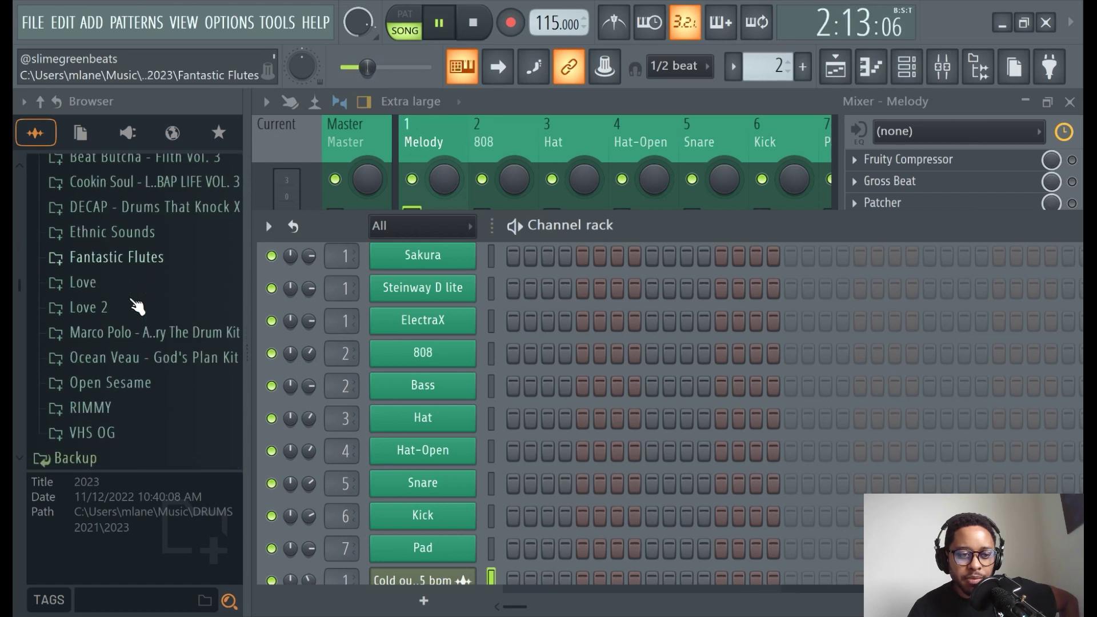
scroll(140, 307, up, 3)
click(146, 300)
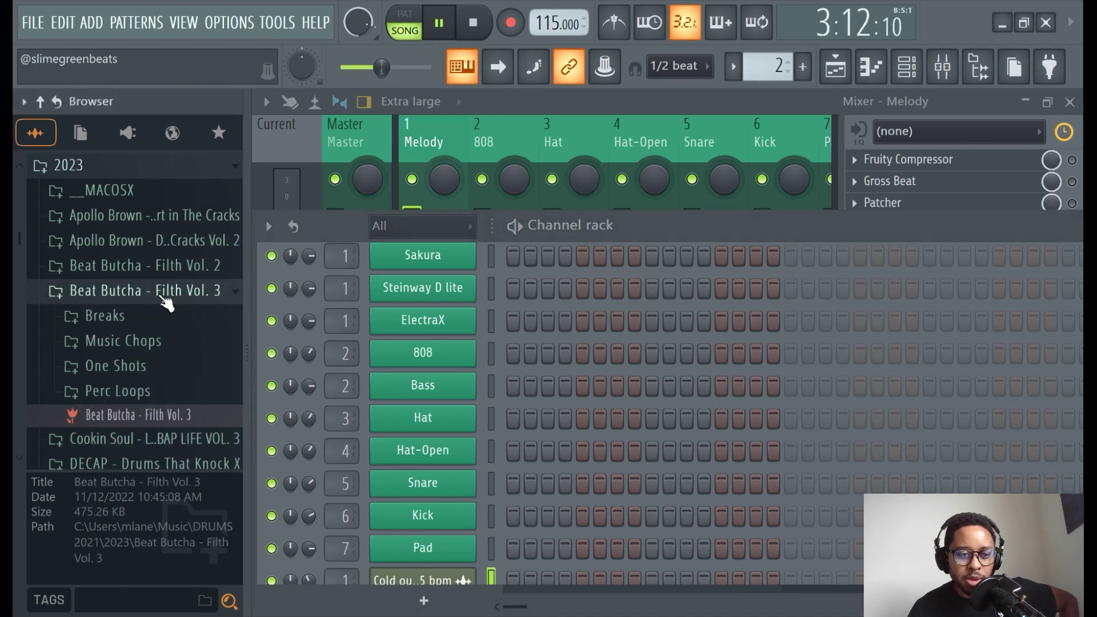
scroll(148, 317, down, 4)
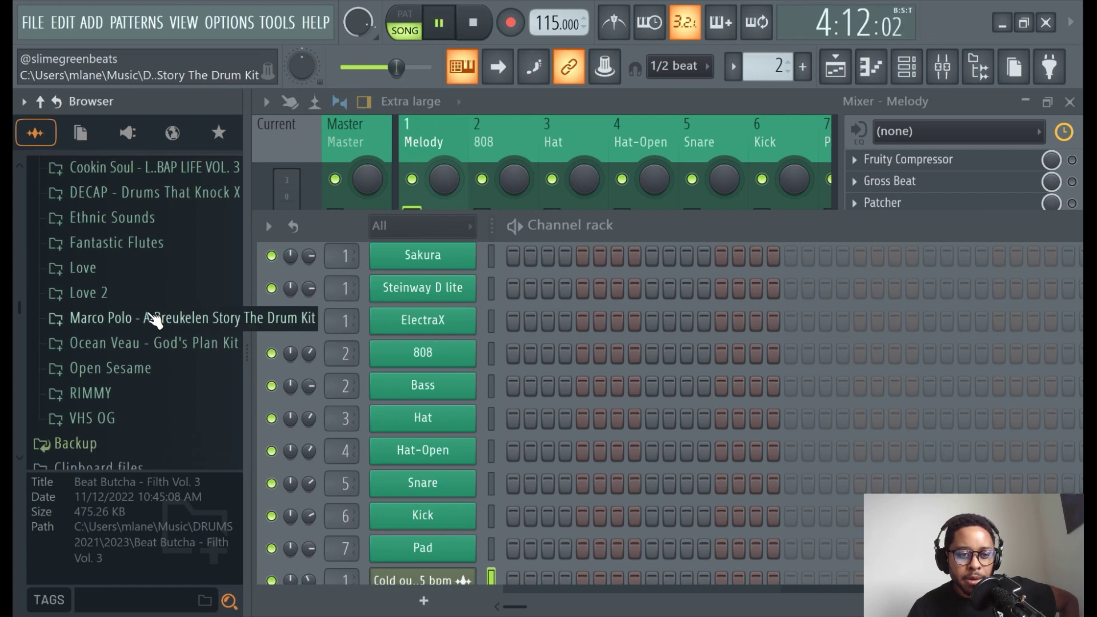
scroll(152, 318, up, 4)
scroll(152, 283, down, 4)
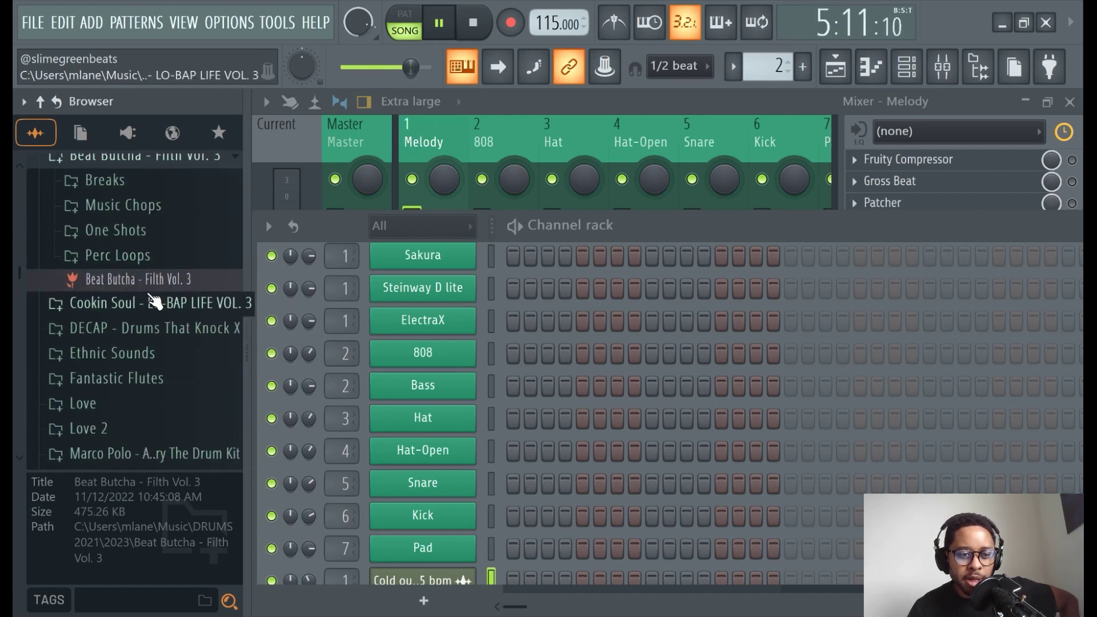
scroll(159, 294, up, 4)
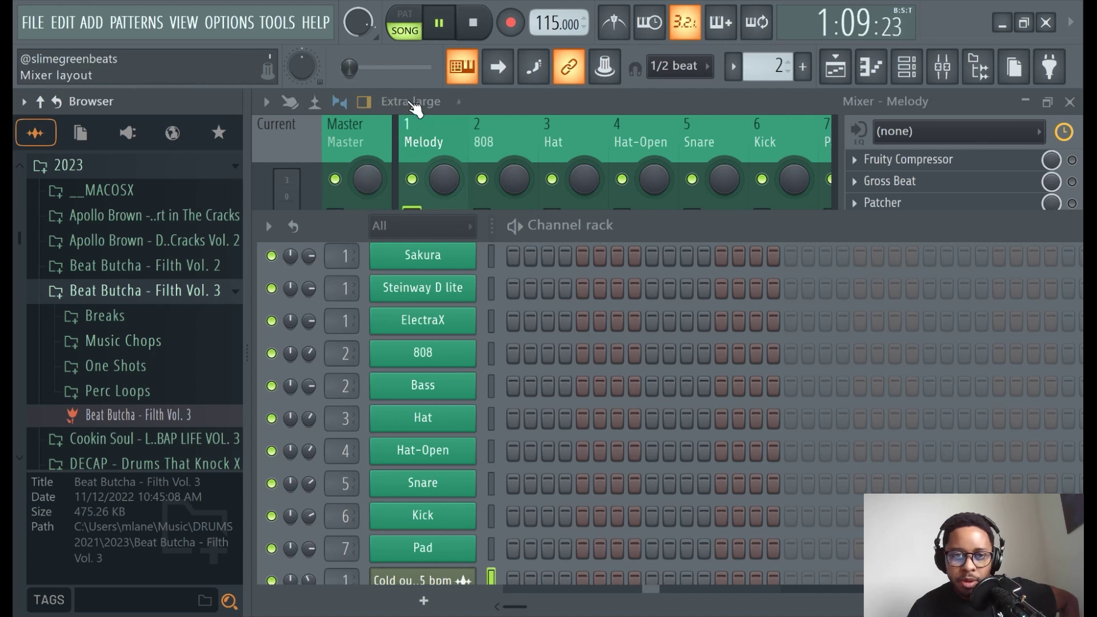
click(439, 23)
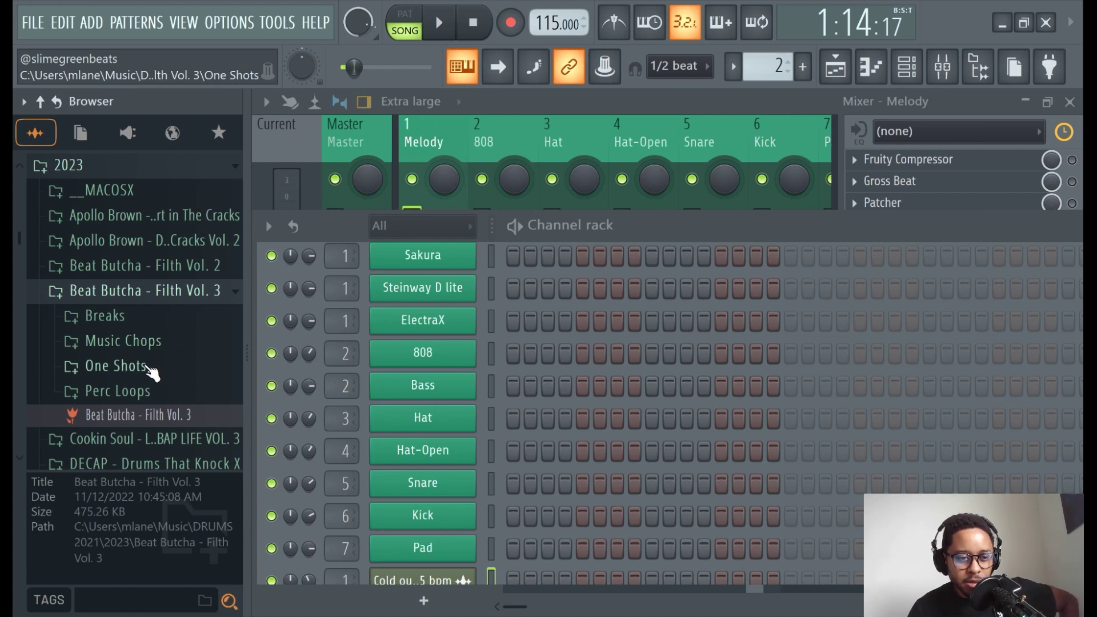
click(157, 365)
Step: Resume playback, open the Hats folder, and move and enlarge the channel rack above the mixer
scroll(169, 352, down, 3)
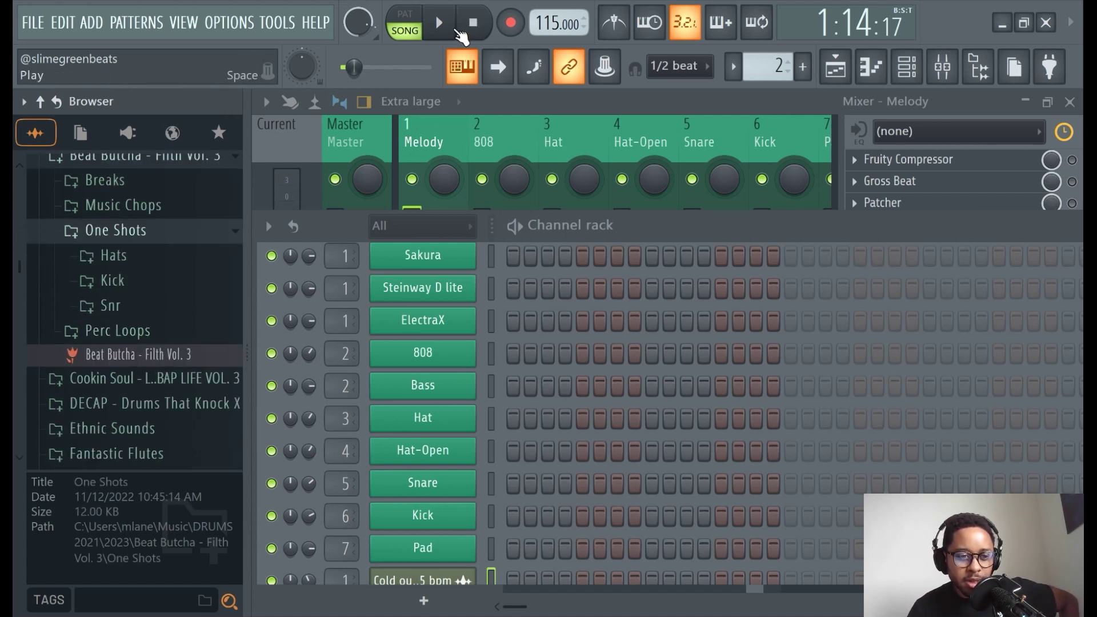
click(455, 28)
click(157, 260)
click(157, 260)
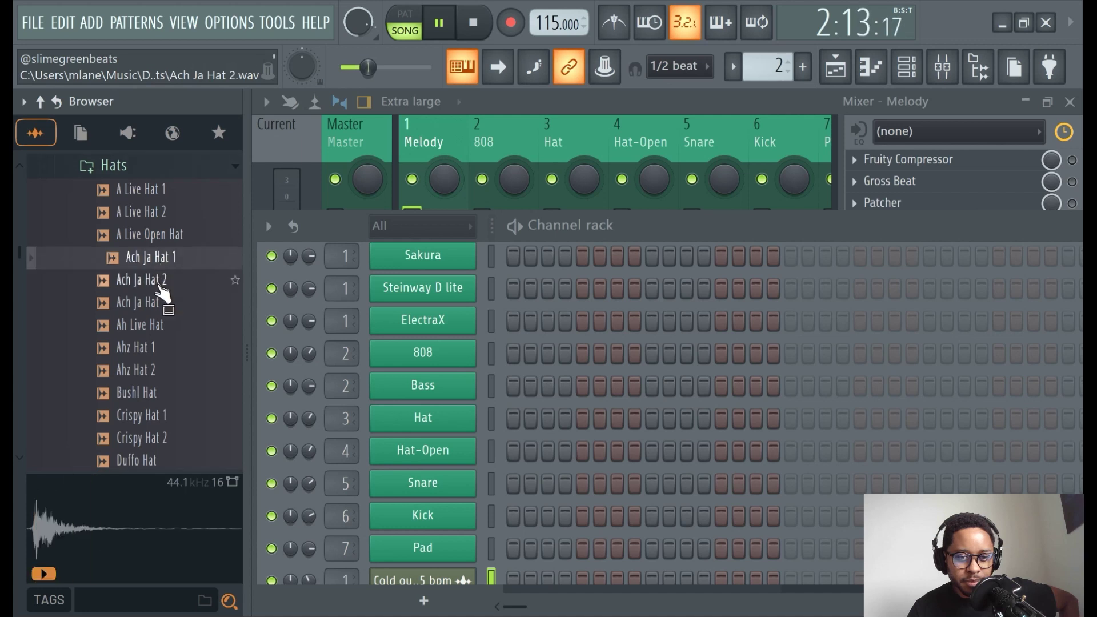
drag(640, 220, 620, 77)
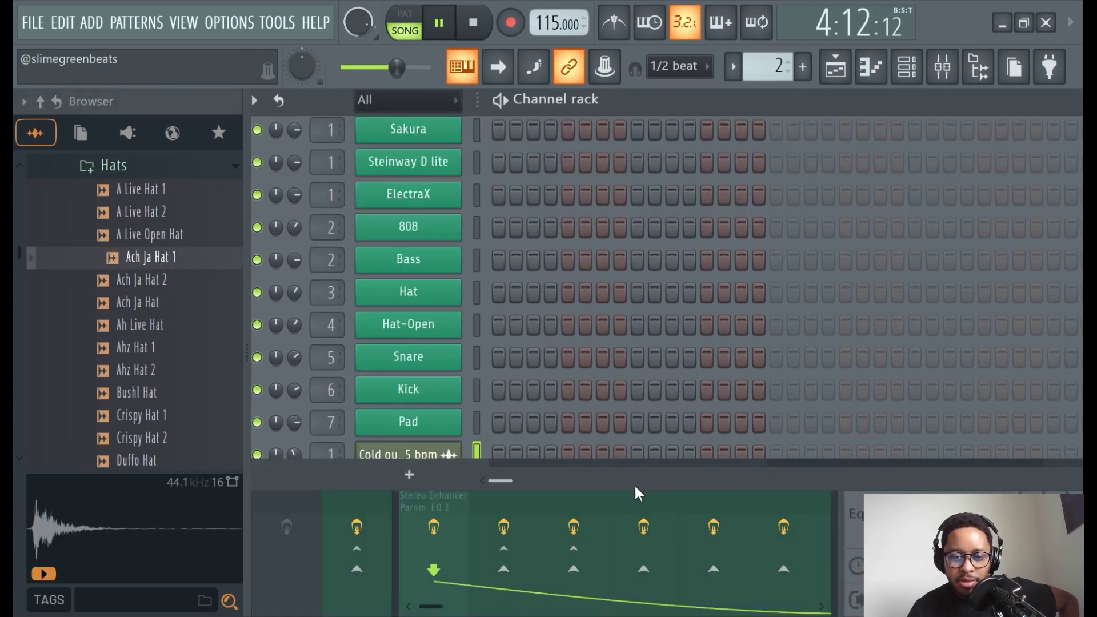
drag(634, 487, 643, 543)
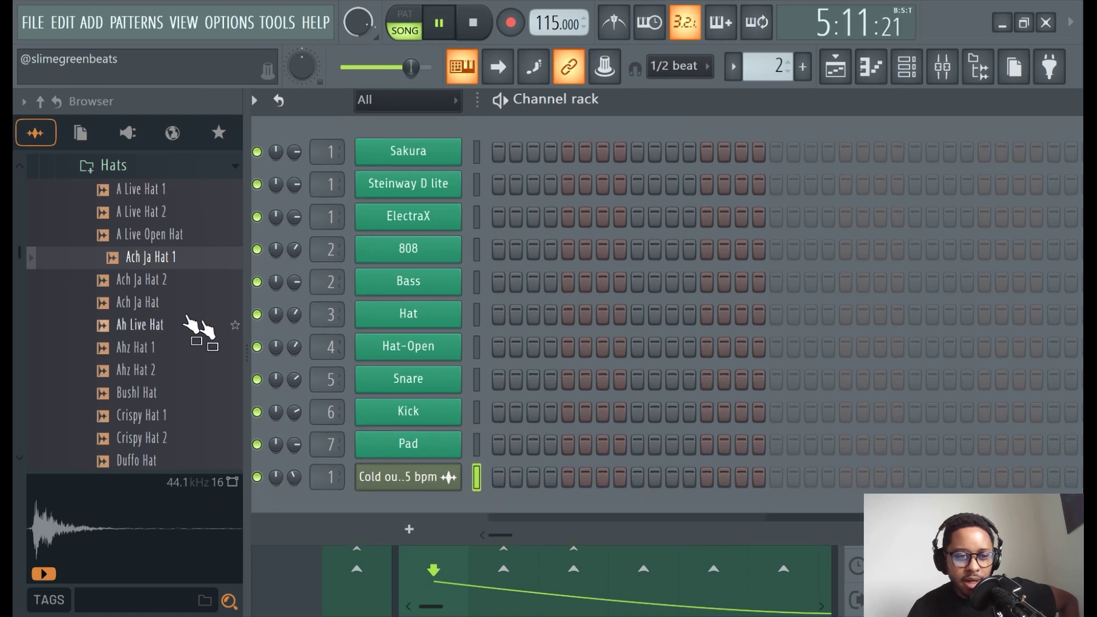
Step: Load Ach Ja Hat 2 onto the Hat channel and add Bushl Hat as a new channel
click(164, 283)
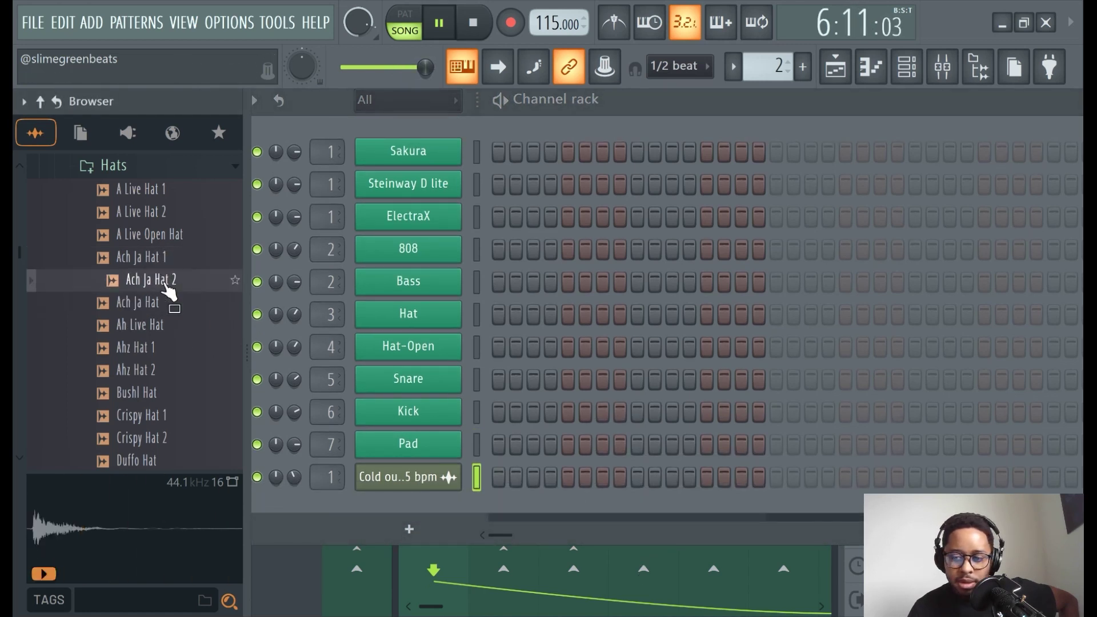
drag(169, 291, 451, 315)
click(147, 306)
click(146, 330)
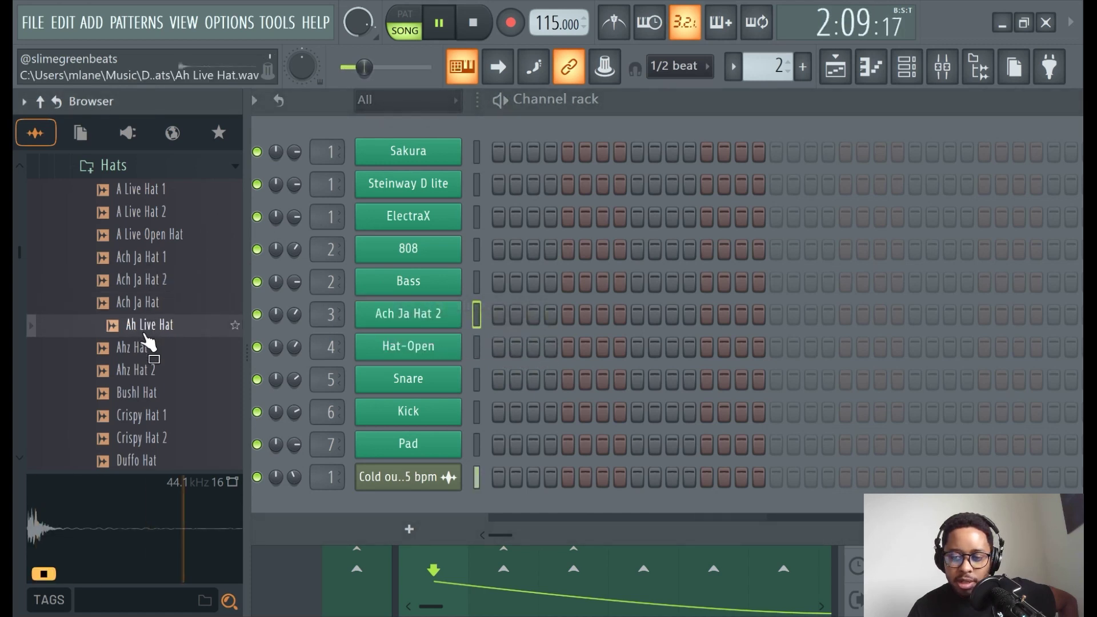
click(147, 350)
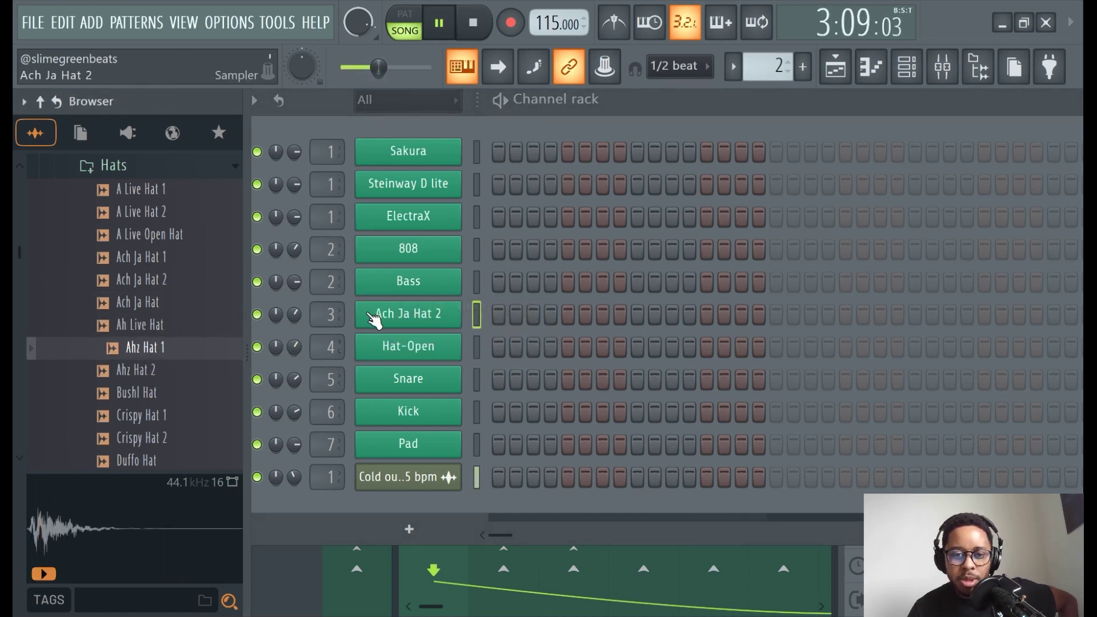
click(147, 371)
click(147, 391)
scroll(160, 331, down, 2)
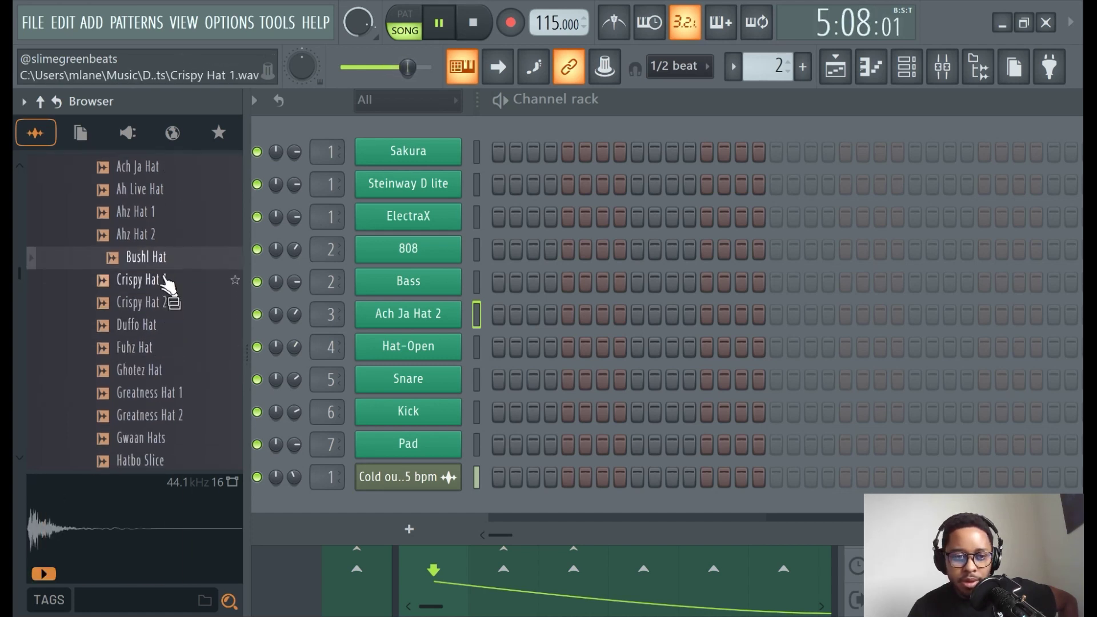
drag(179, 256, 447, 309)
Step: Audition the Duffo, Fuhz, Ghotez, Greatness, Hatbo, Nandos, Punchy and Sadatay hats
click(152, 329)
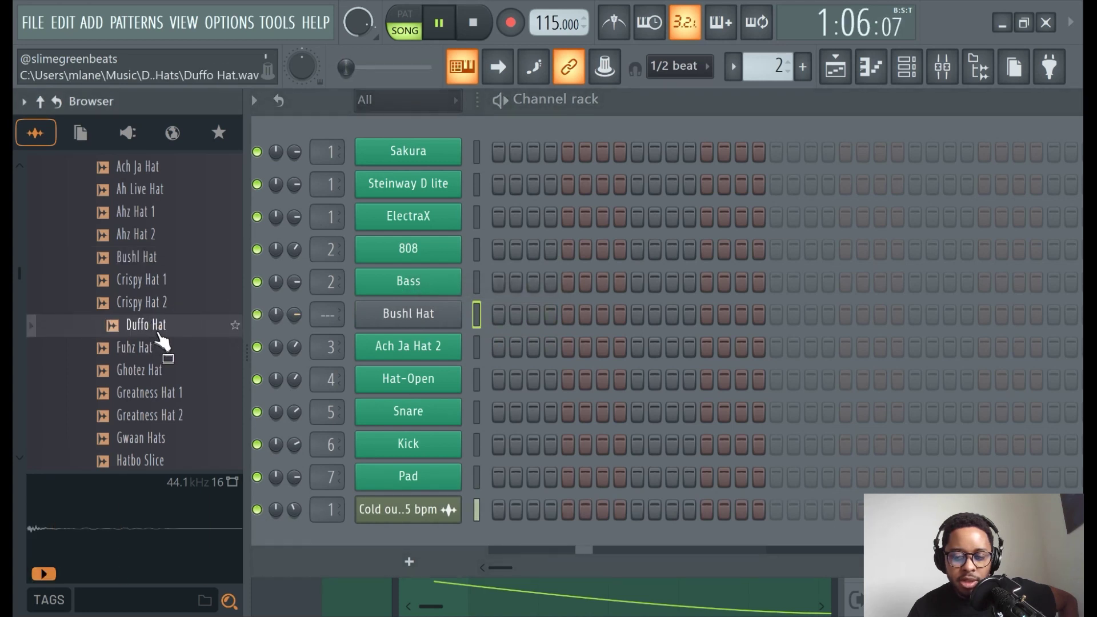
click(163, 349)
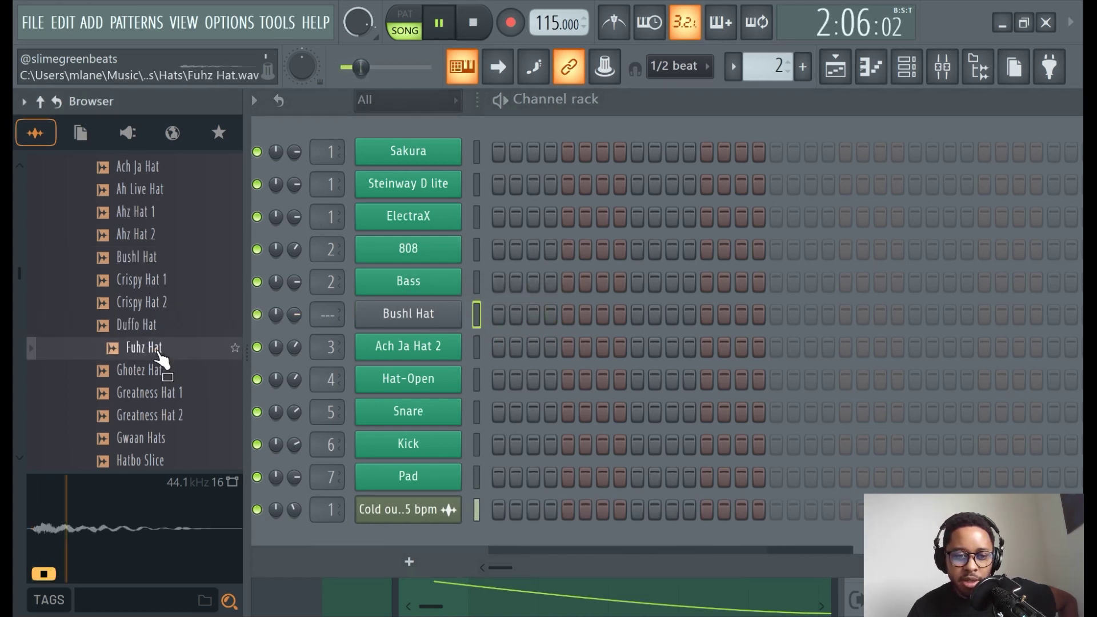
click(166, 327)
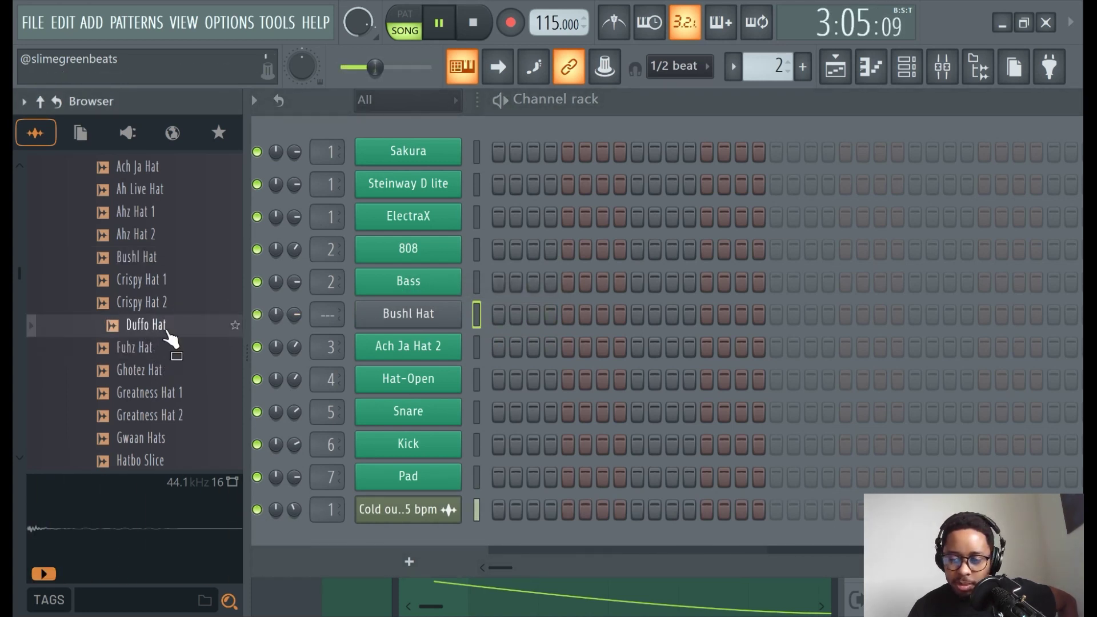
click(155, 371)
click(155, 395)
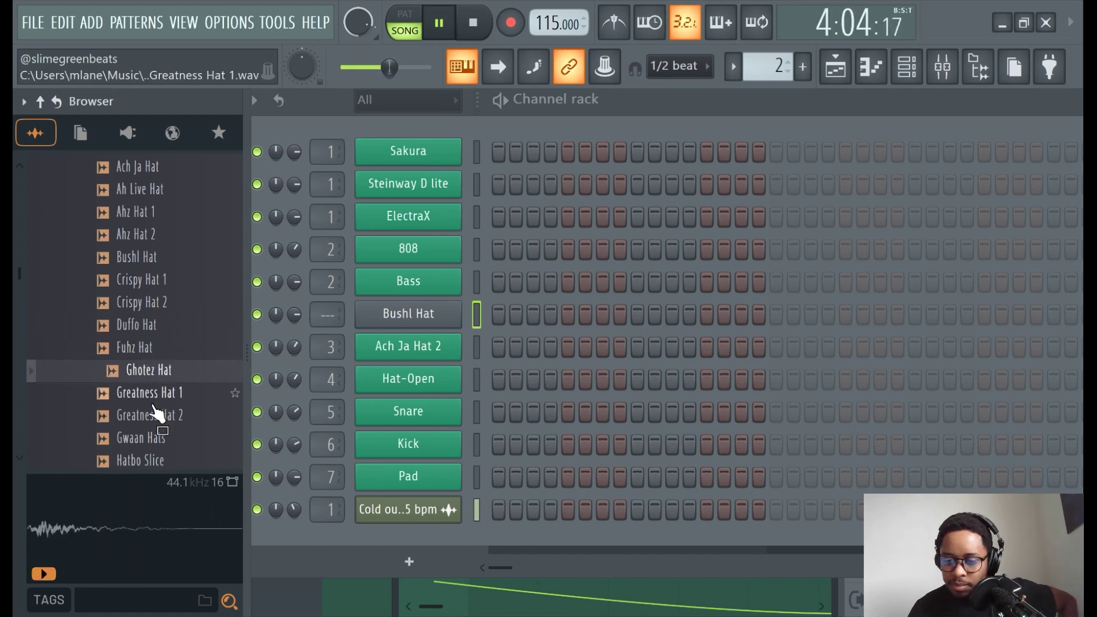
scroll(160, 389, down, 2)
click(162, 327)
click(165, 349)
click(165, 372)
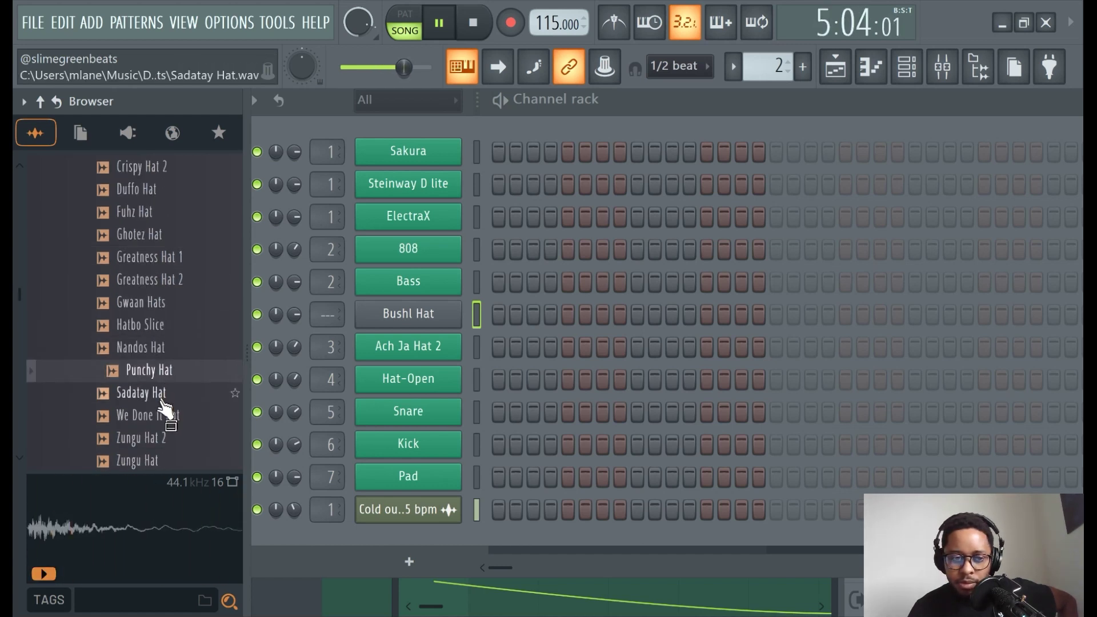
click(167, 395)
scroll(169, 394, down, 2)
Step: Add We Done It Hat as a new channel, then audition the Zungu hats
click(166, 288)
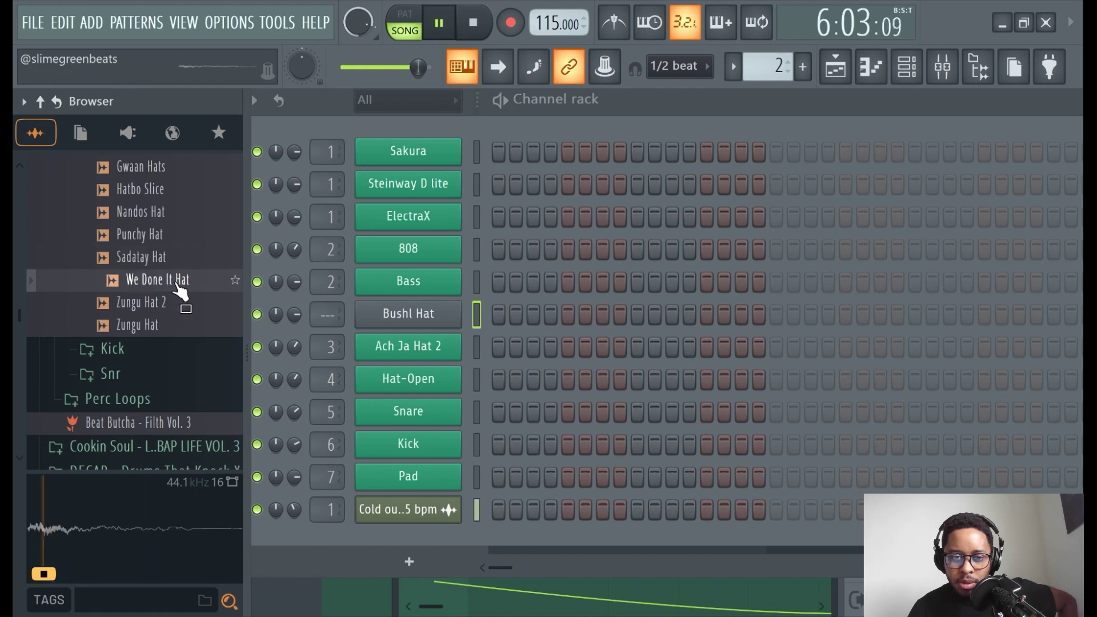
drag(179, 286, 372, 329)
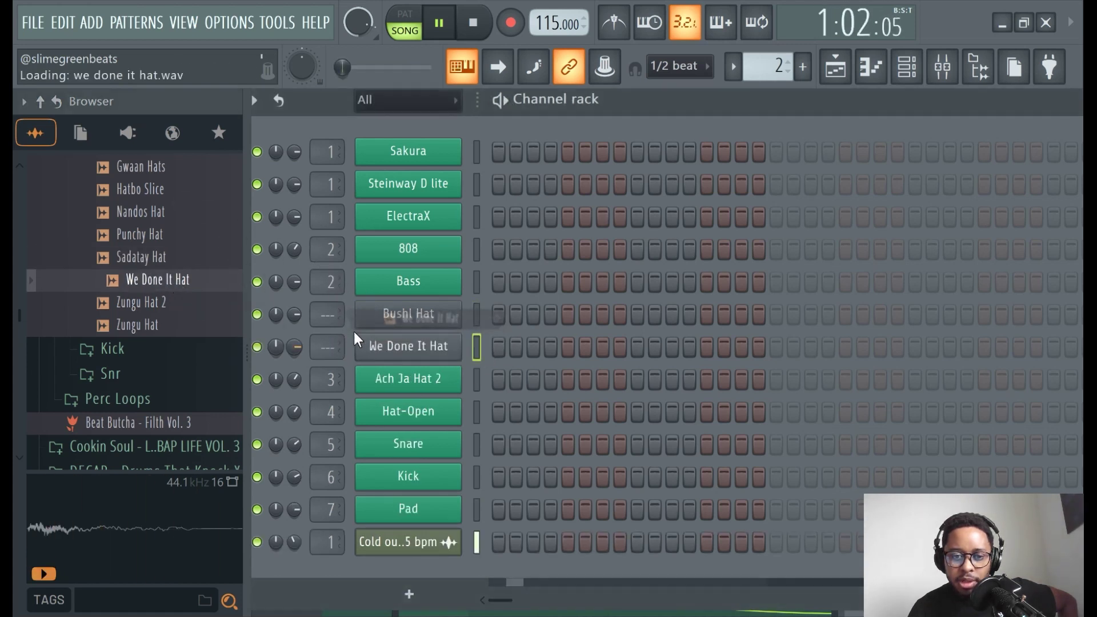
click(179, 325)
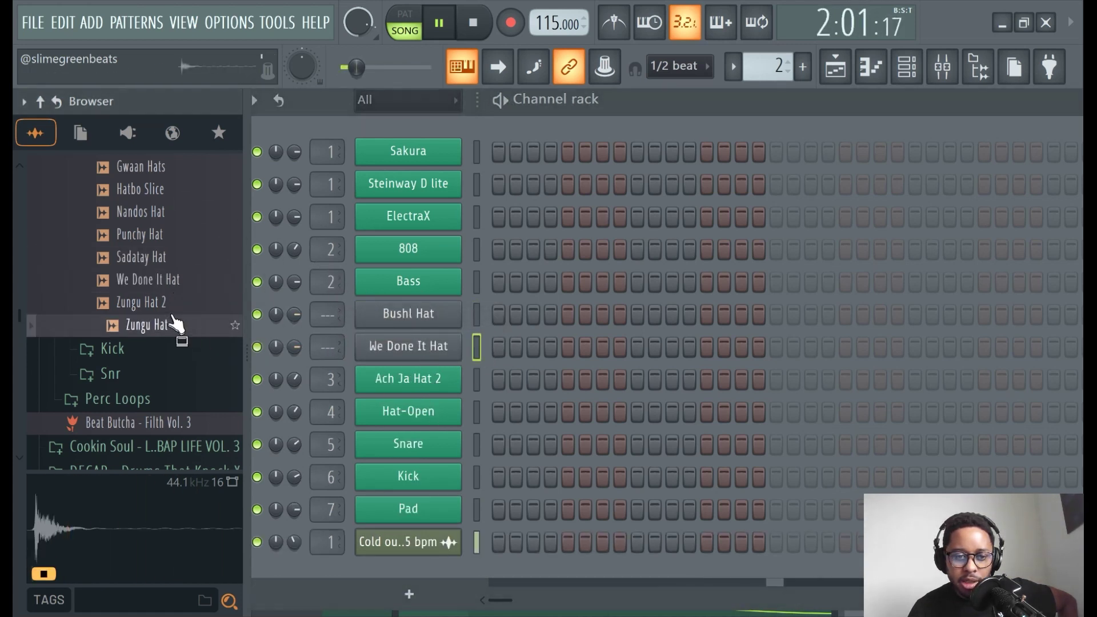
click(174, 309)
scroll(142, 212, up, 10)
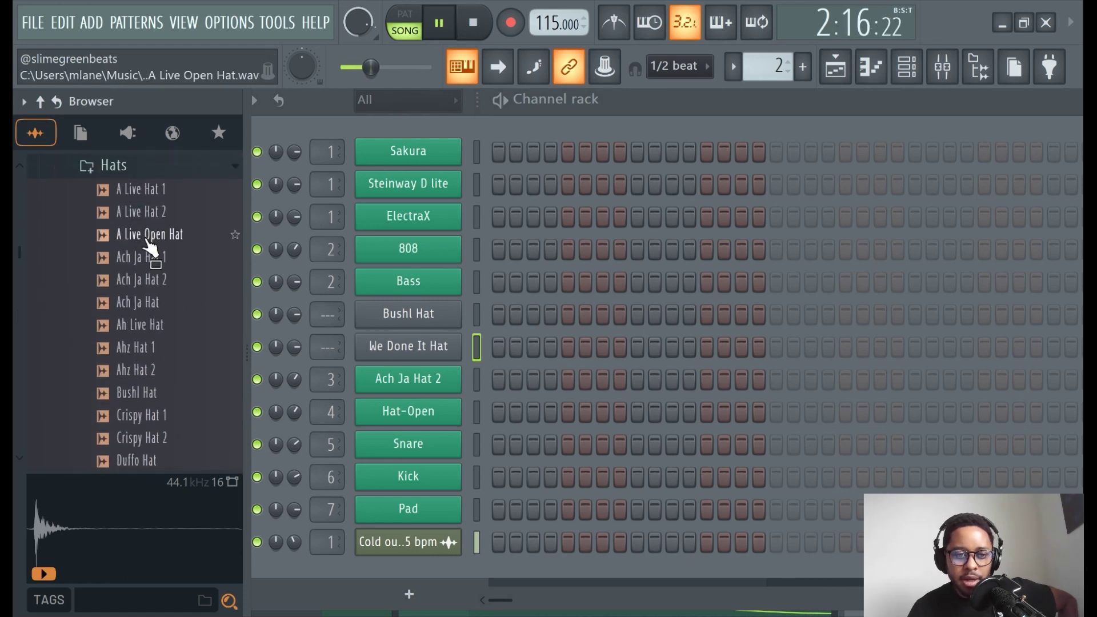
Step: Open the Kick folder and add Ahz Kick 1 as a new channel above Kick
click(165, 172)
click(165, 194)
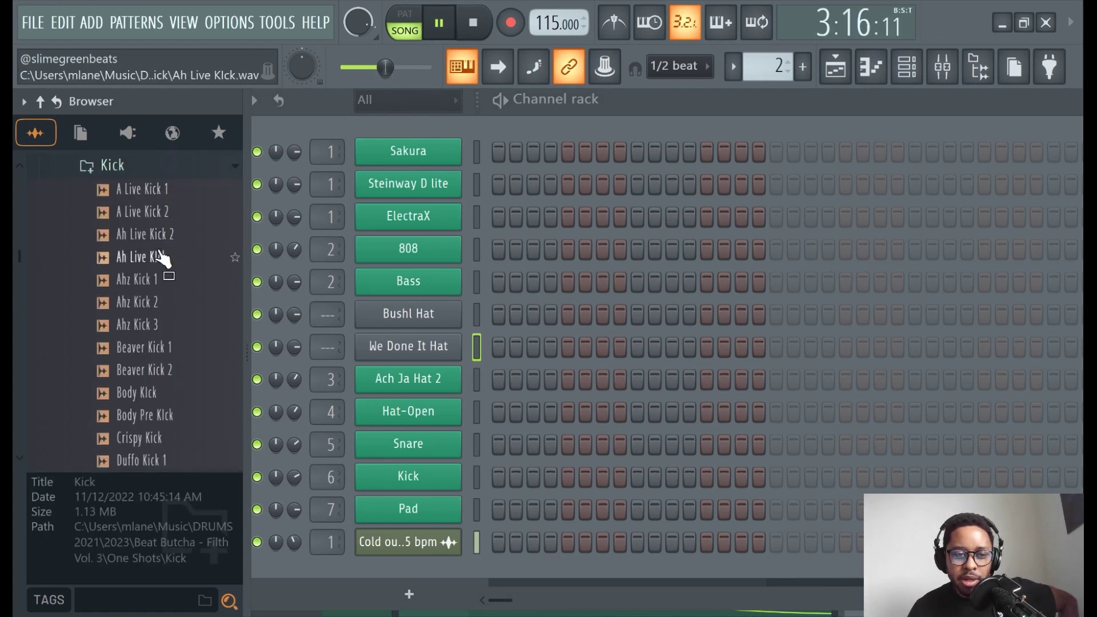
click(162, 257)
drag(166, 281, 428, 461)
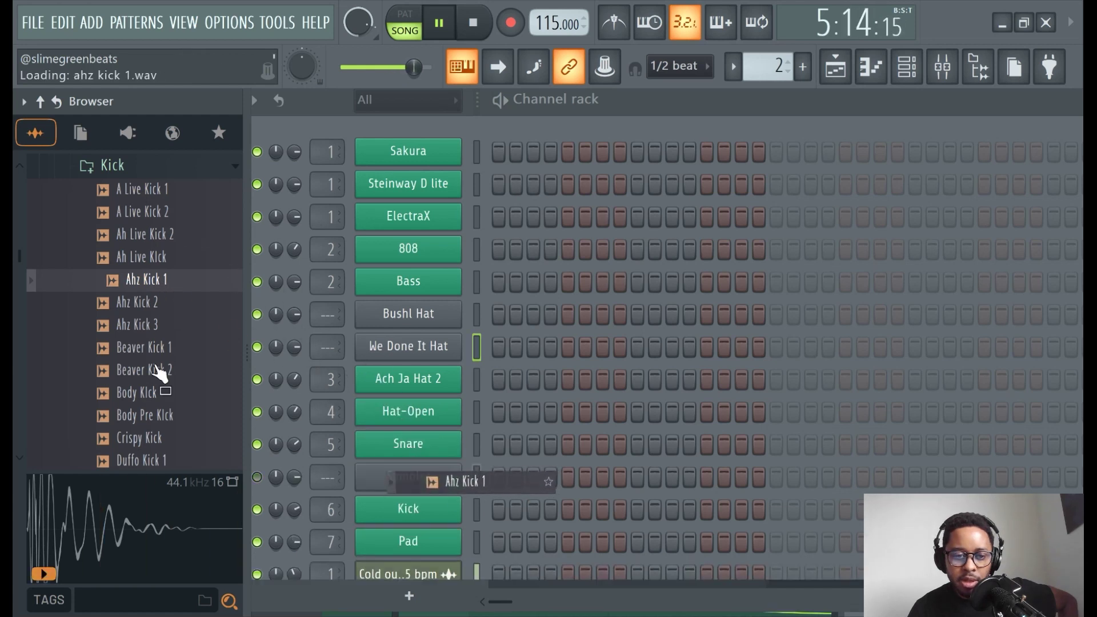
Step: Add Ahz Kick 3 as another new channel above Kick
click(137, 324)
click(141, 327)
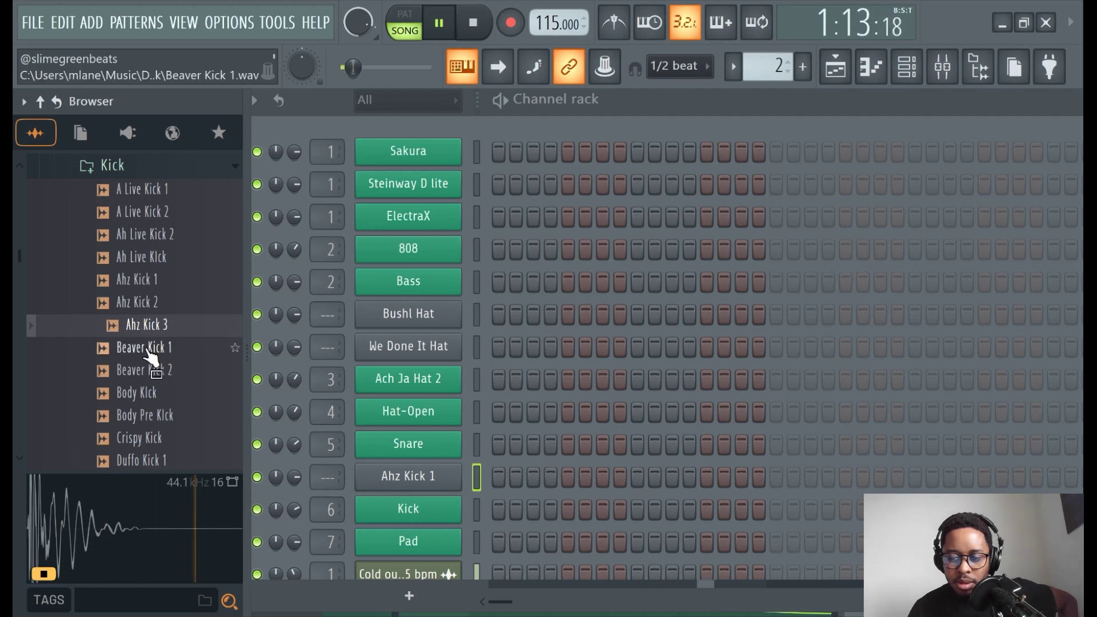
click(152, 348)
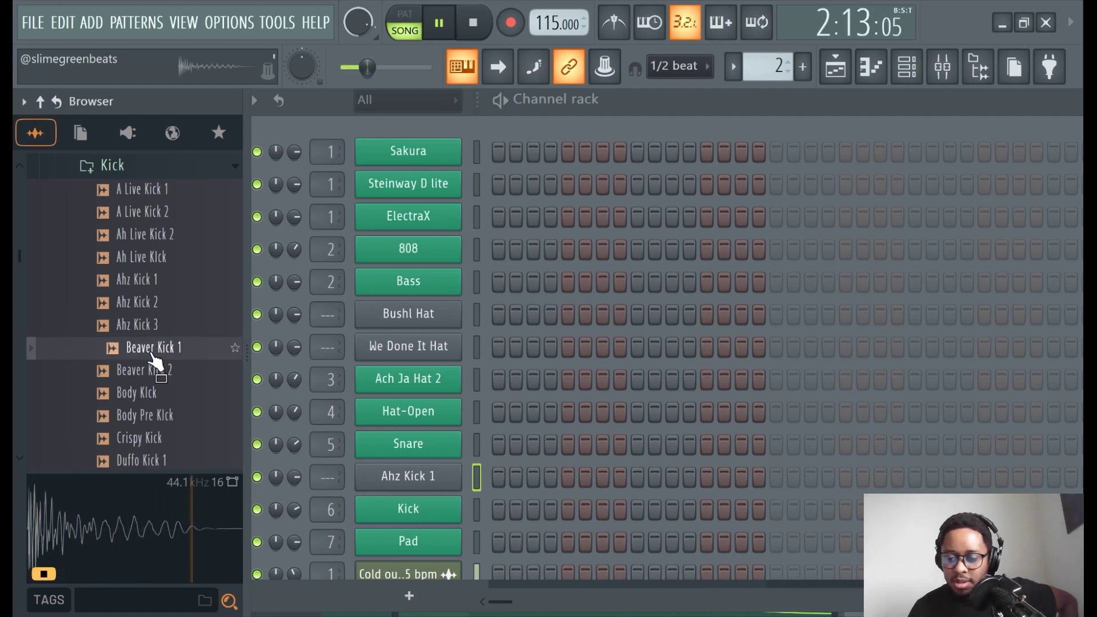
drag(143, 324, 406, 490)
Step: Audition the Body and Duffo kicks, then add Fig Kick 1 as a new channel
click(166, 416)
click(163, 393)
click(167, 416)
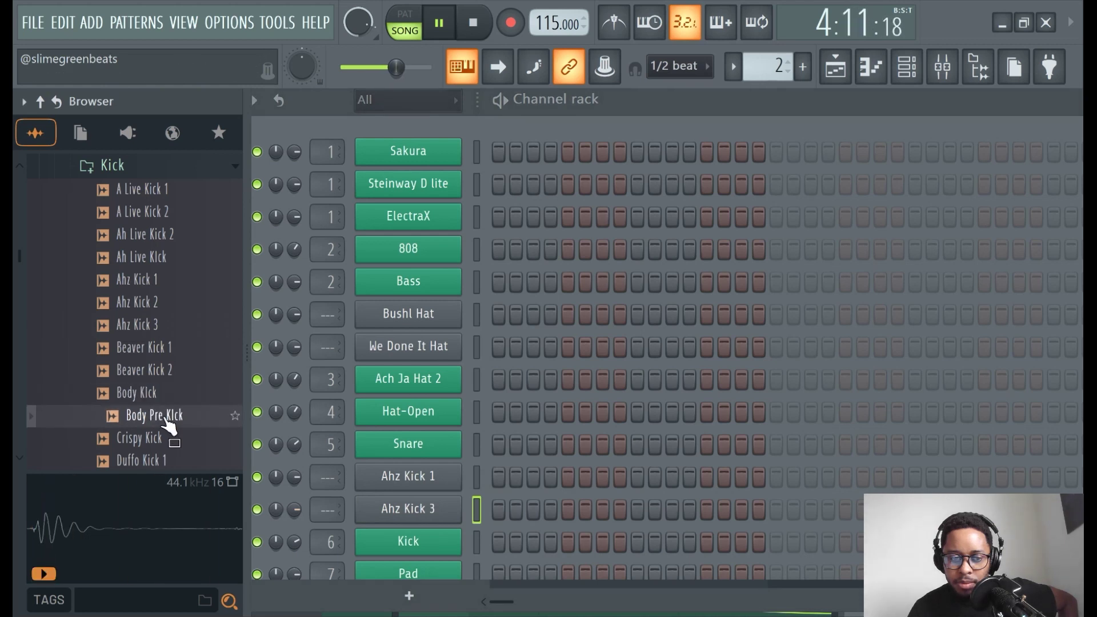
click(166, 394)
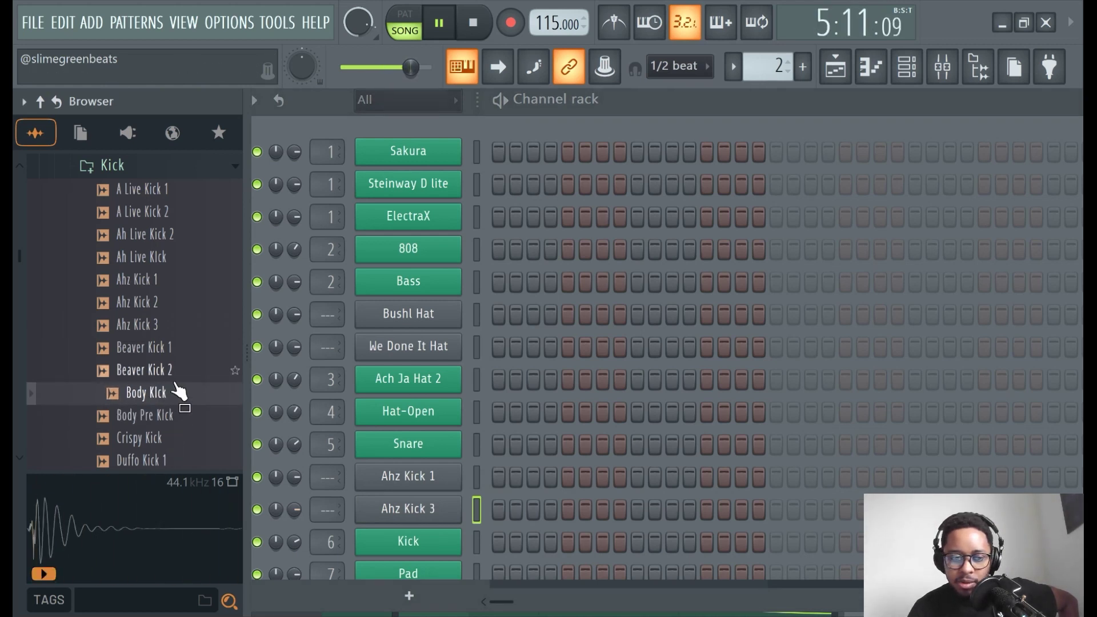
scroll(172, 388, down, 2)
click(163, 326)
click(179, 370)
click(182, 348)
click(174, 326)
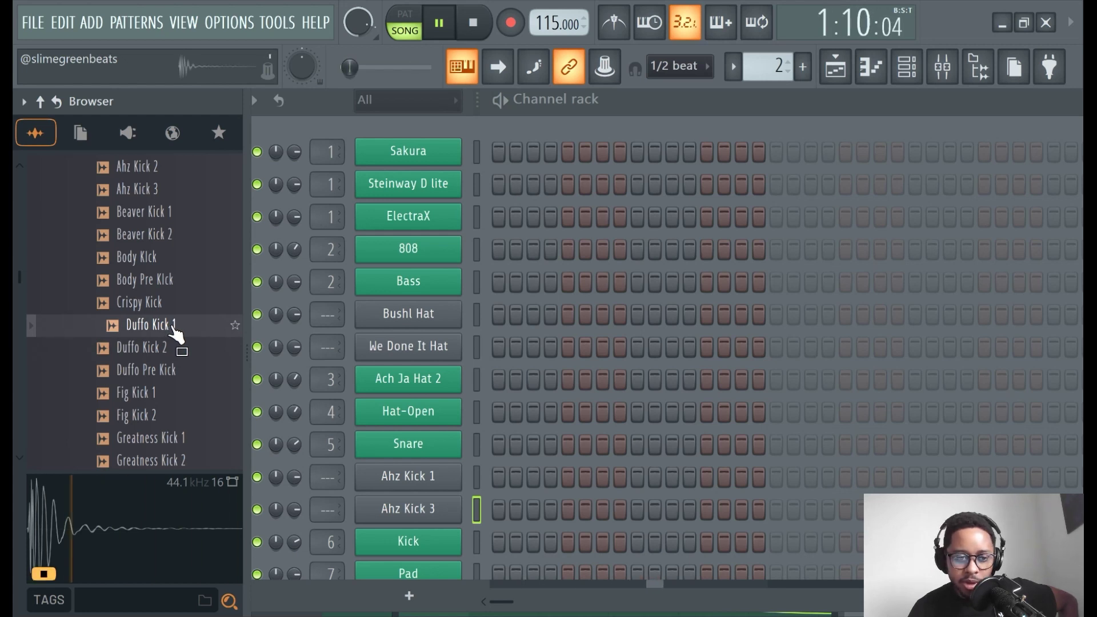
click(165, 390)
scroll(166, 343, down, 2)
drag(172, 258, 395, 466)
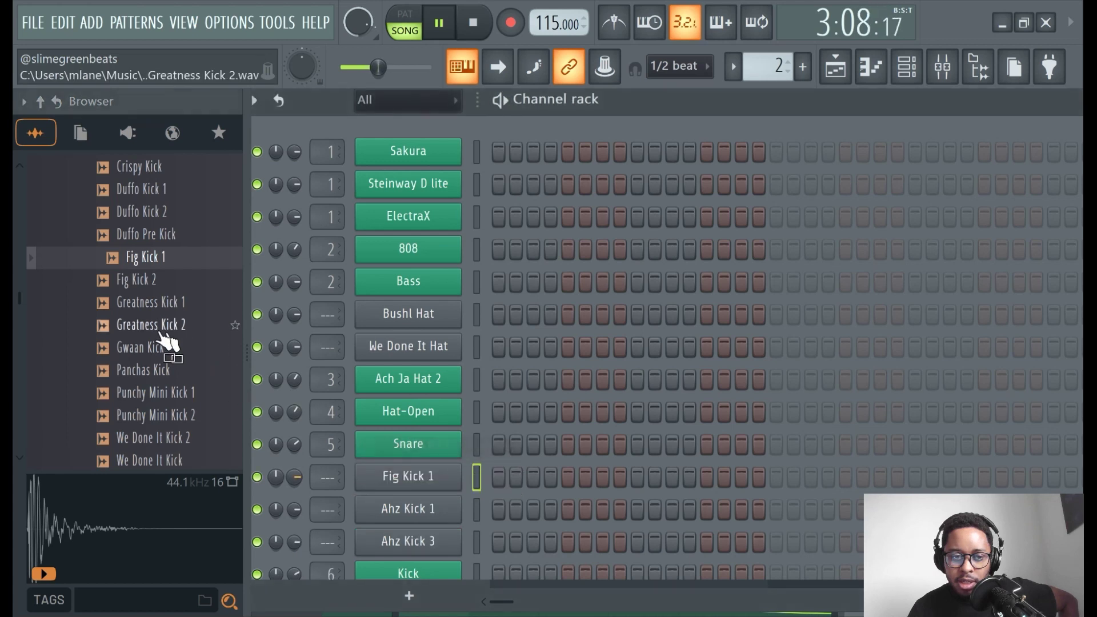
Step: Audition more kicks and add Punchy Mini Kick 2 as a channel below Snare
click(162, 324)
click(152, 370)
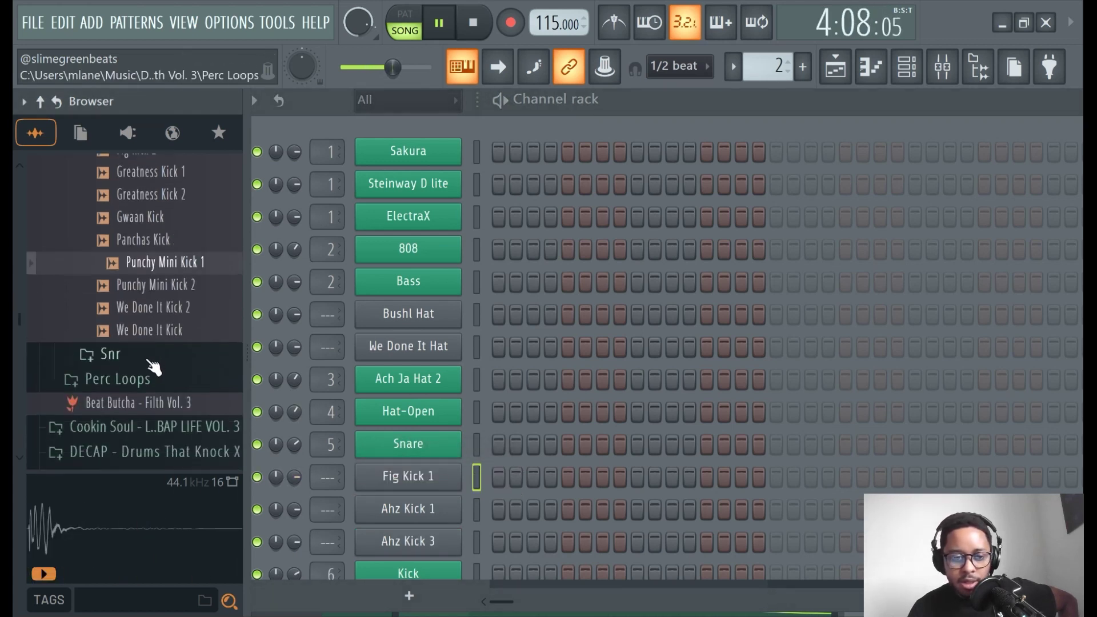
click(188, 303)
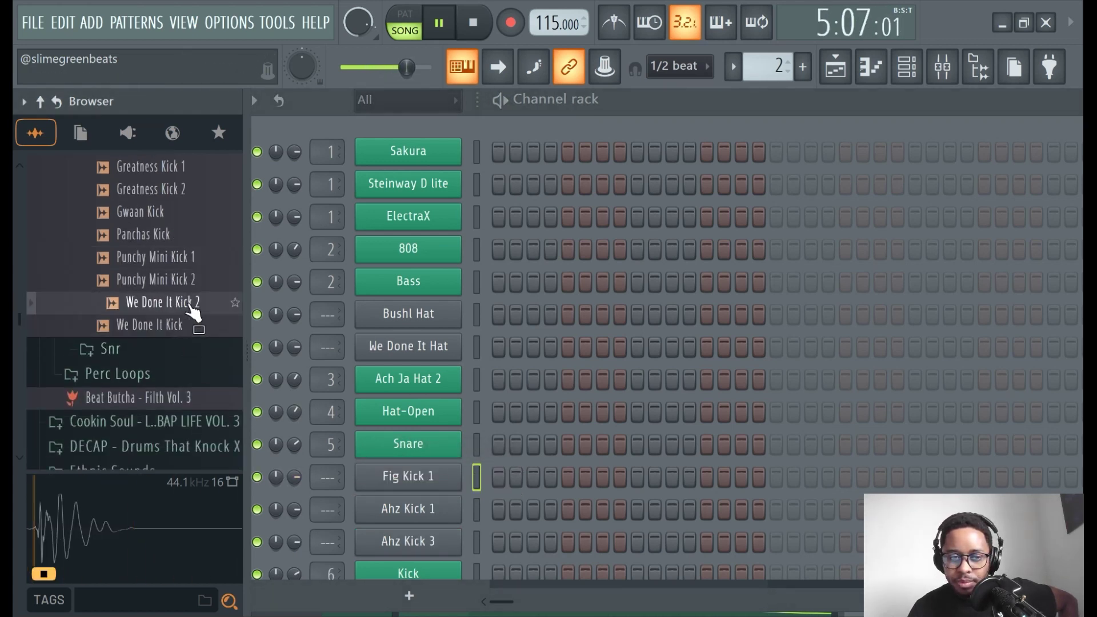
click(180, 289)
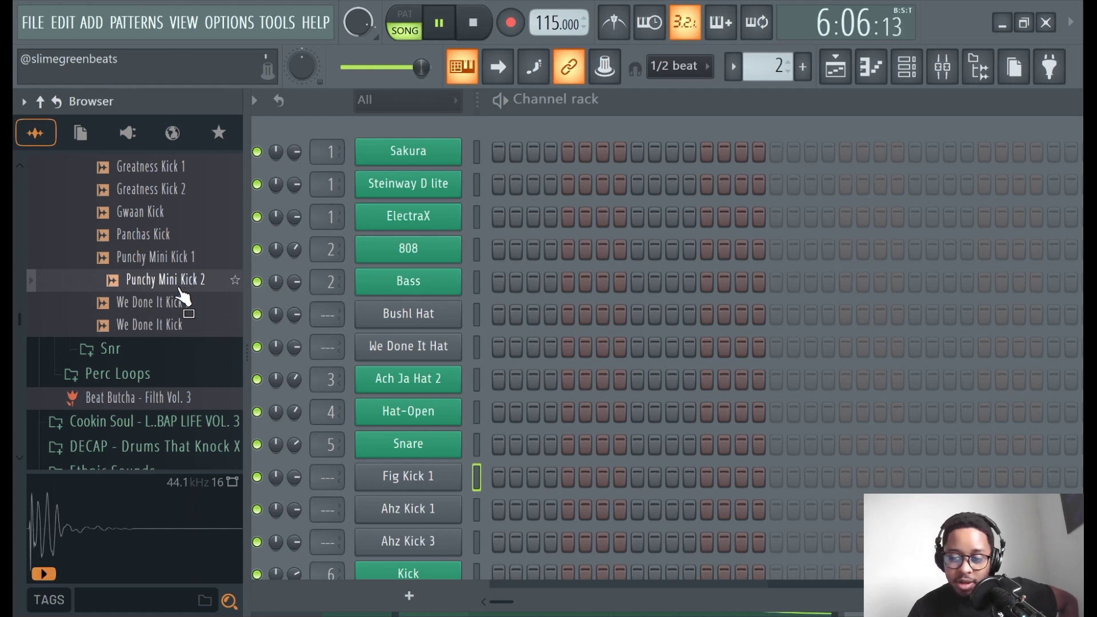
click(186, 303)
drag(183, 287, 419, 457)
scroll(140, 283, up, 5)
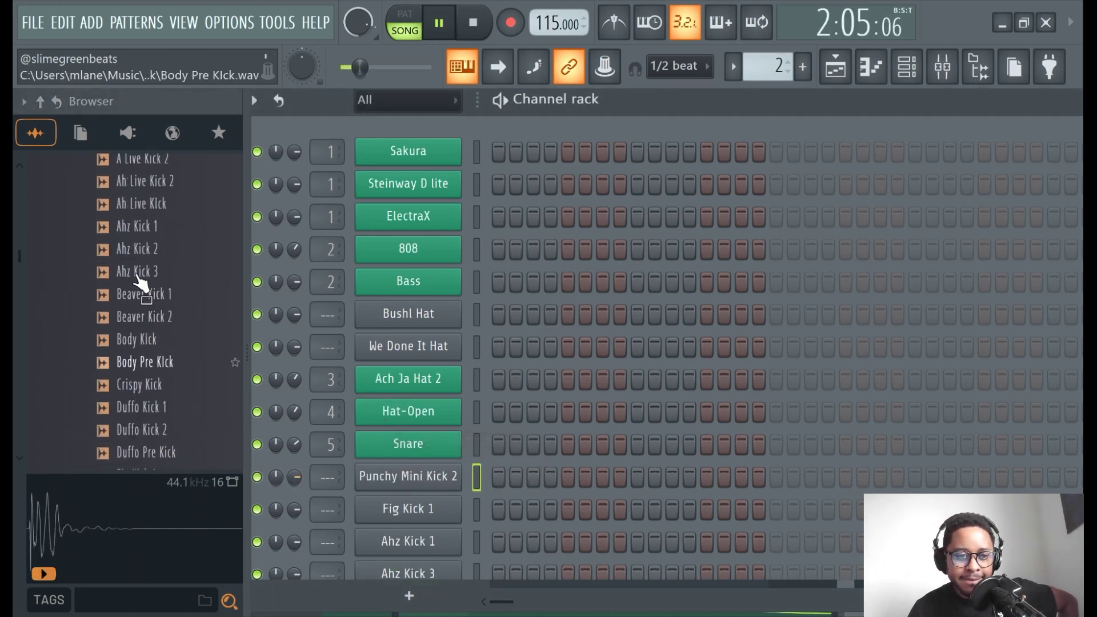
scroll(139, 280, up, 4)
Step: Audition snares in the Snr folder and replace the Snare channel's sound with Ach Ja Snr 2
click(122, 303)
click(128, 326)
click(143, 371)
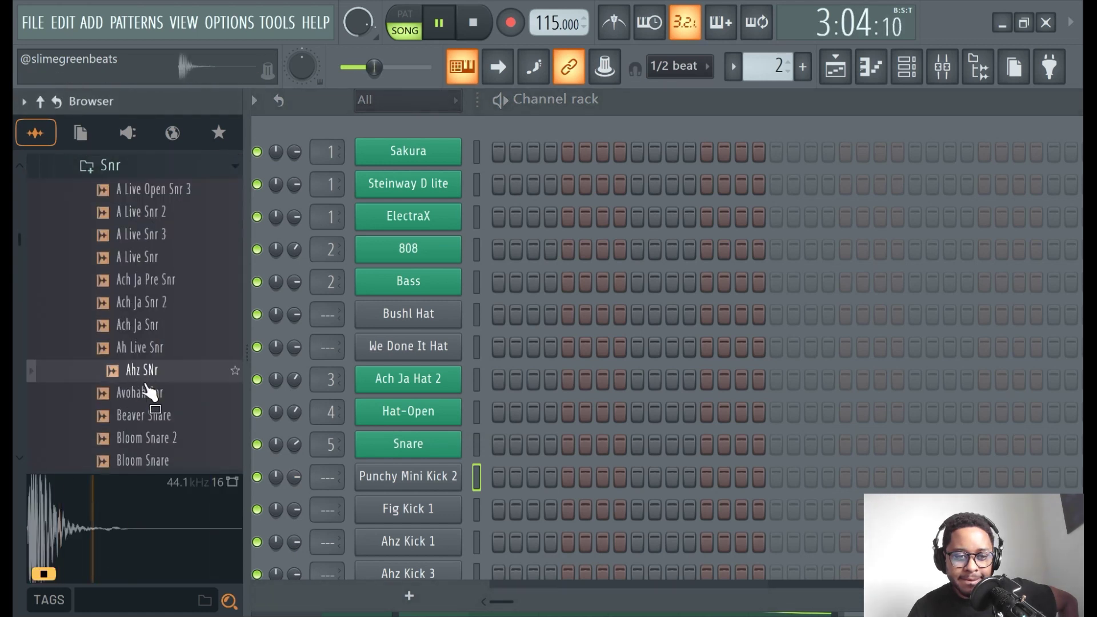
click(150, 325)
click(160, 301)
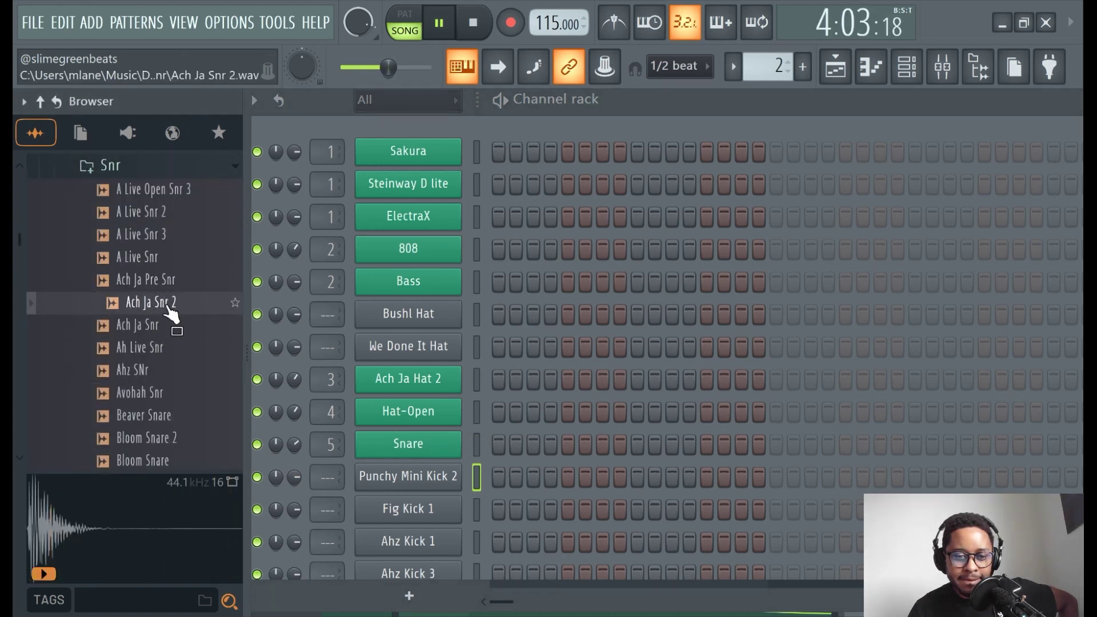
drag(169, 311, 400, 443)
Step: Compare the A Live, Ach Ja, Ah Live, Ahz, Avohah and Beaver snare samples
click(150, 235)
click(159, 212)
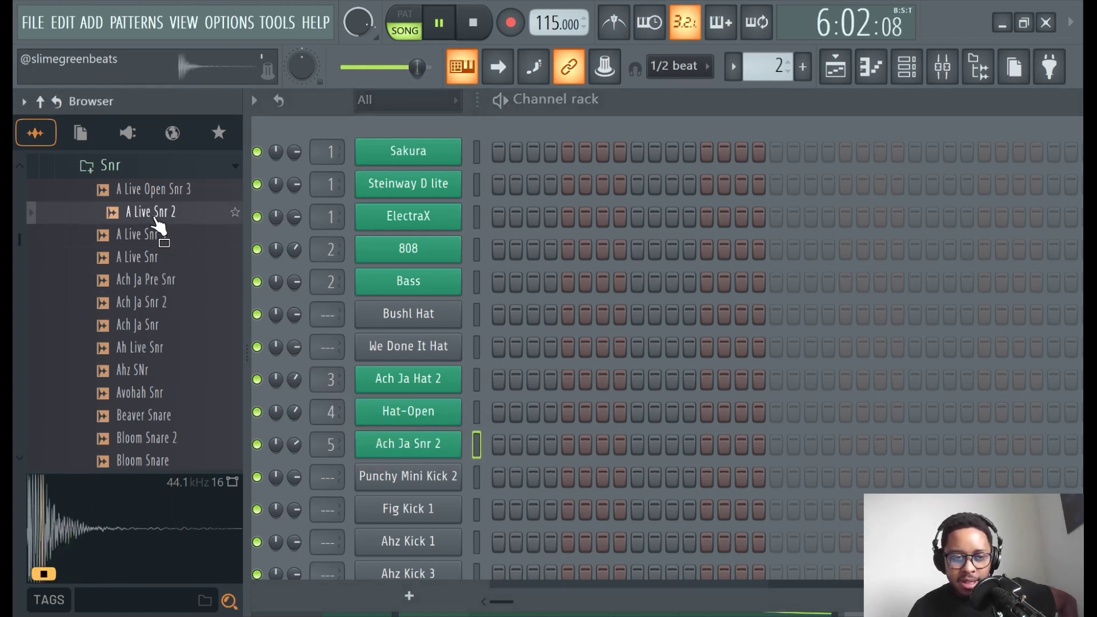
click(171, 234)
click(174, 196)
click(178, 235)
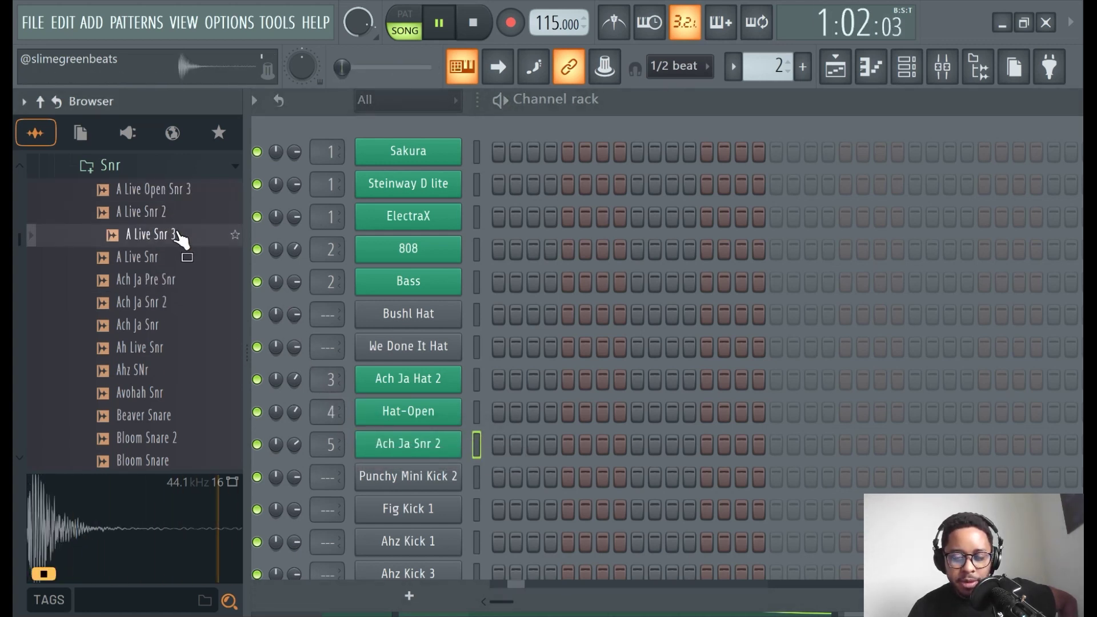
click(173, 303)
scroll(160, 286, down, 2)
click(161, 192)
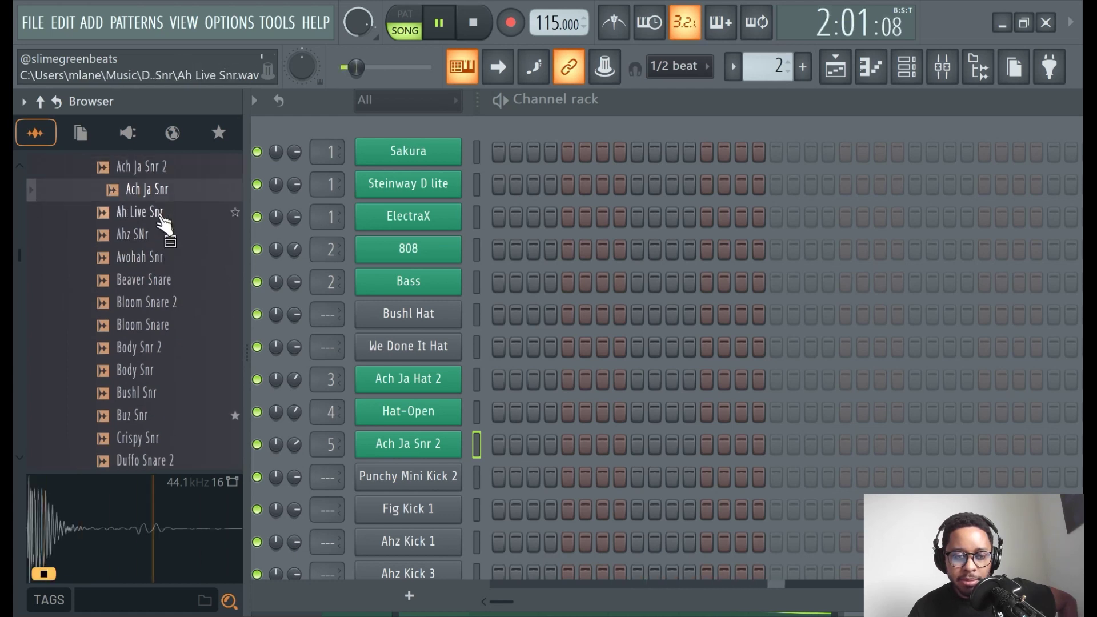
click(166, 214)
click(166, 237)
click(169, 257)
click(171, 280)
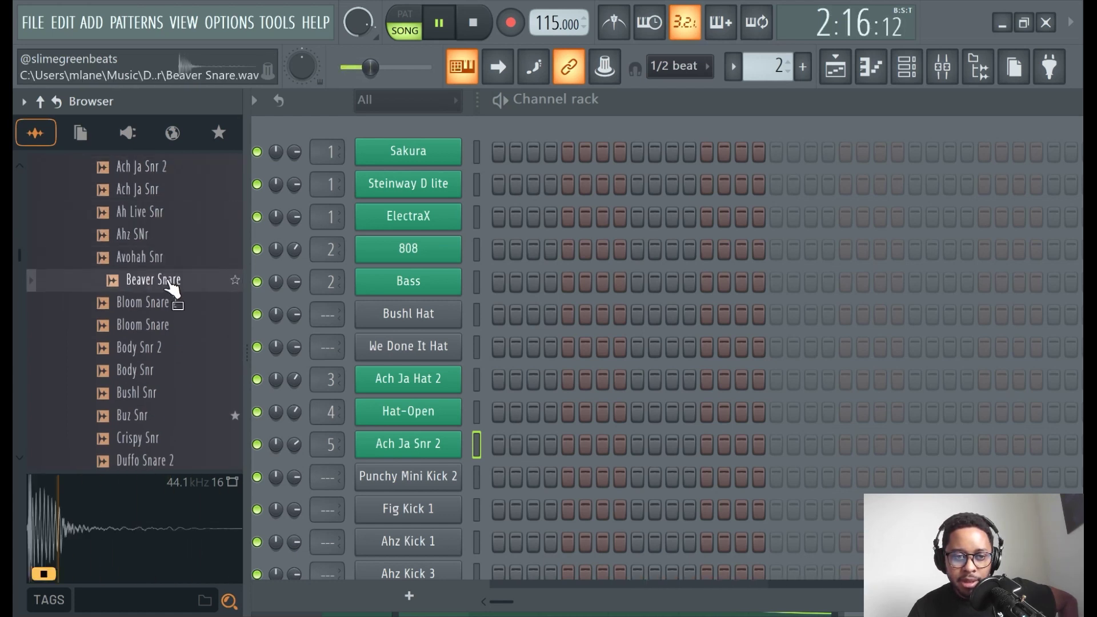
click(171, 259)
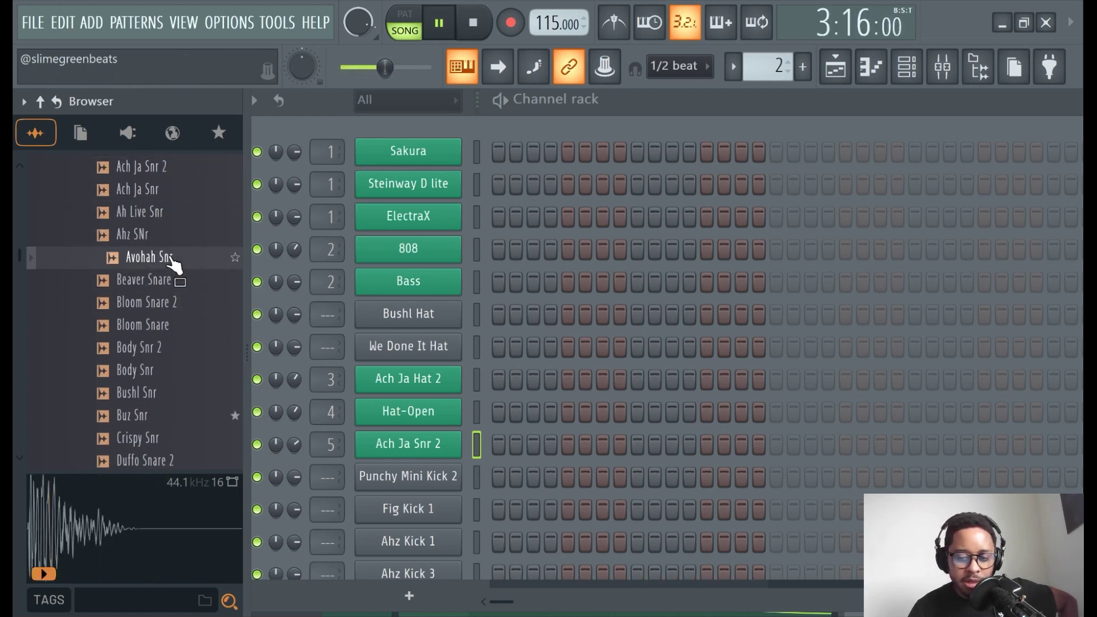
Step: Preview Bloom Snare and Body Snr 2, then add Body Snr 2 as a channel above Ach Ja Snr 2
click(174, 324)
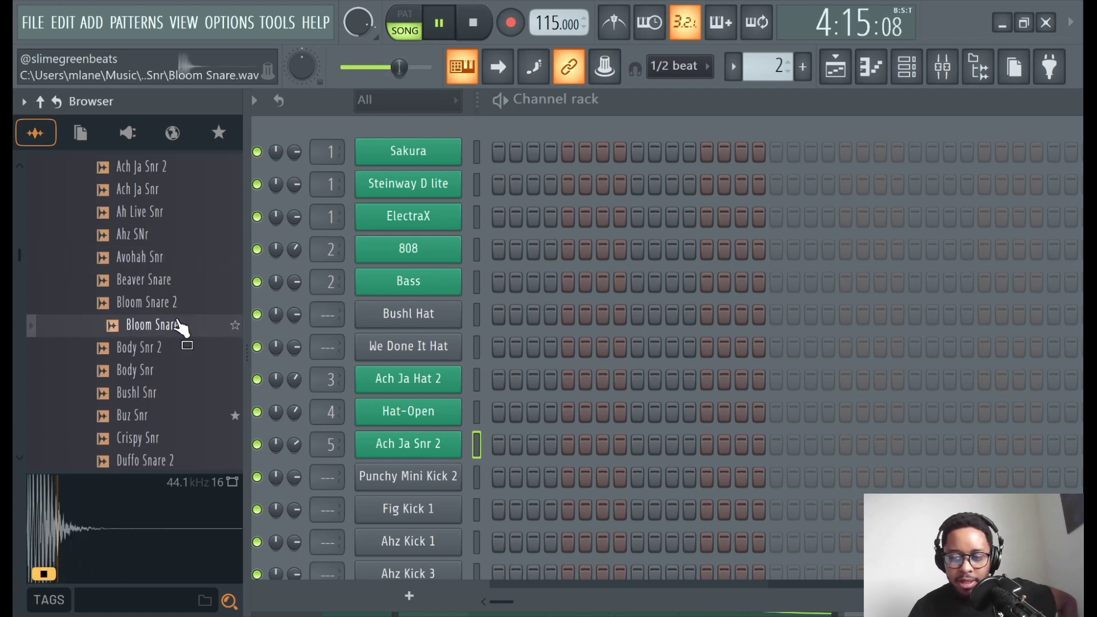
click(171, 347)
scroll(172, 343, down, 2)
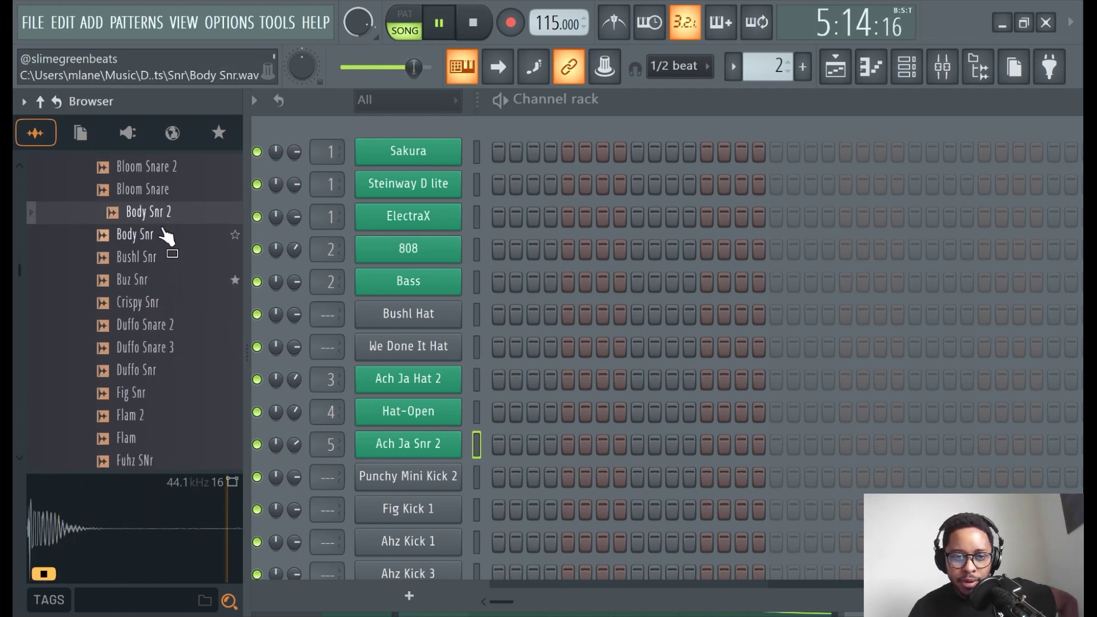
drag(172, 214, 429, 441)
Step: Audition the Crispy, Buz, Bushl, Duffo and Flam snares, then add Fig Snr above Ach Ja Snr 2
click(143, 302)
click(155, 280)
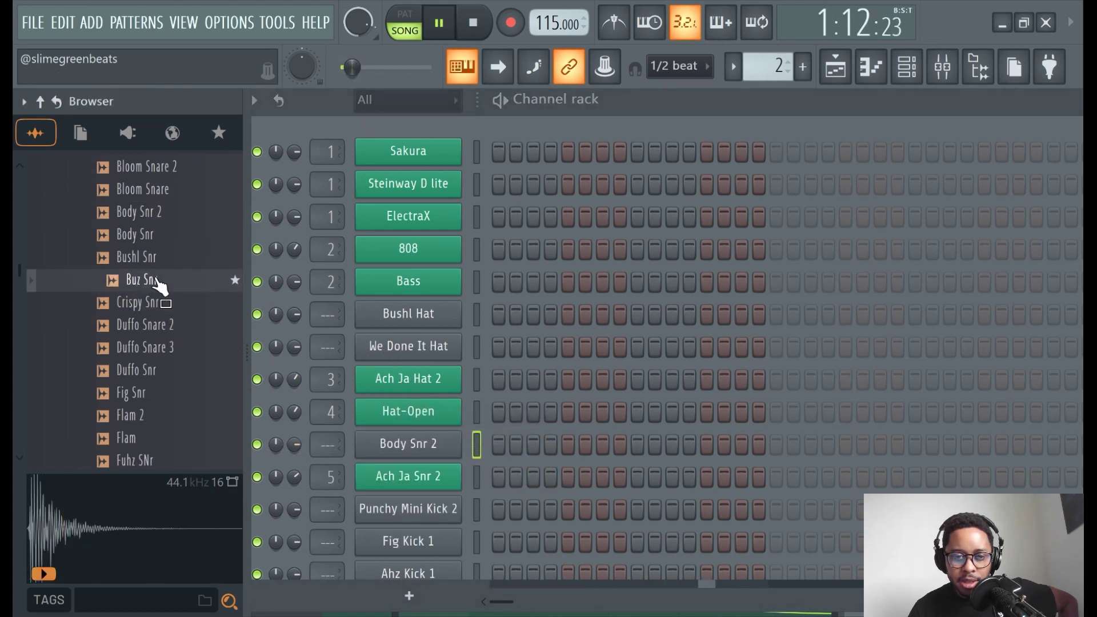
click(155, 258)
click(172, 308)
click(180, 331)
click(182, 347)
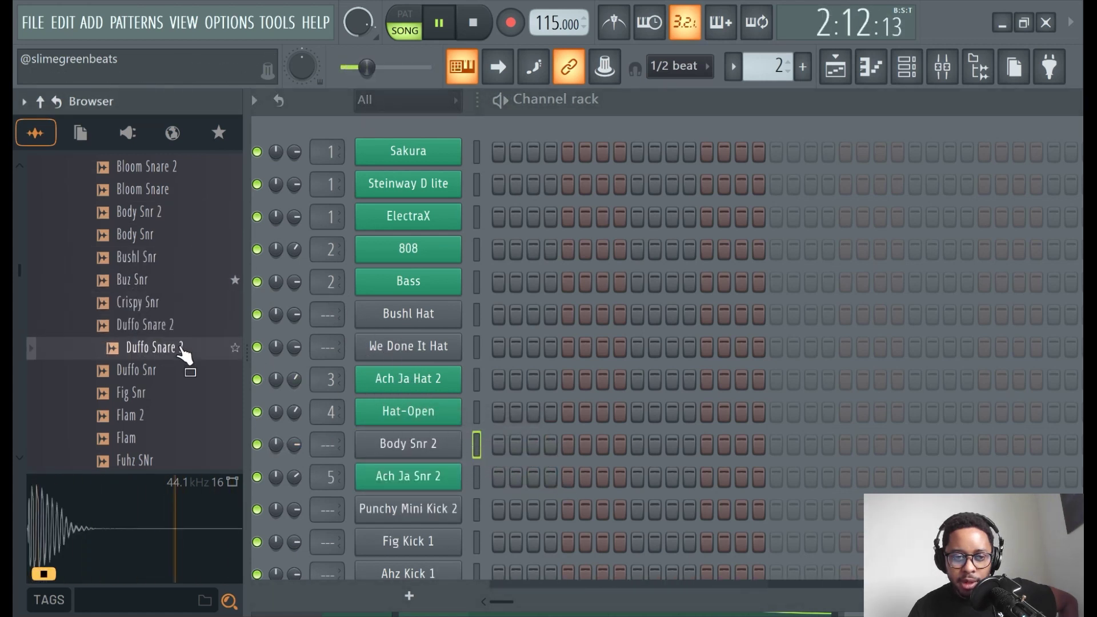
click(161, 370)
click(163, 393)
scroll(163, 393, down, 2)
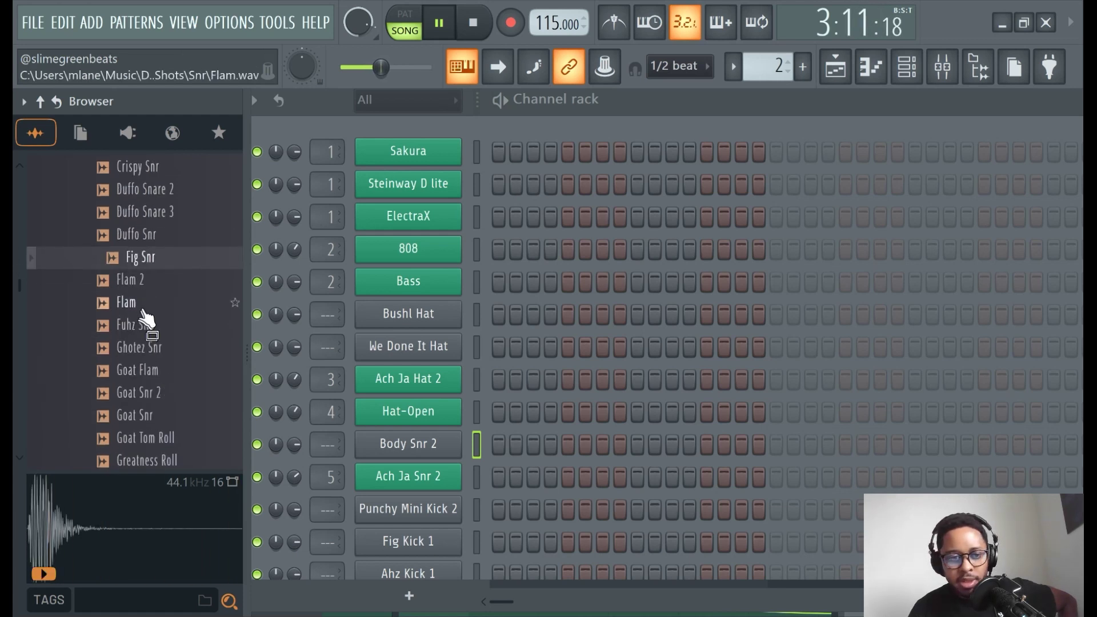
click(152, 281)
click(155, 263)
click(155, 263)
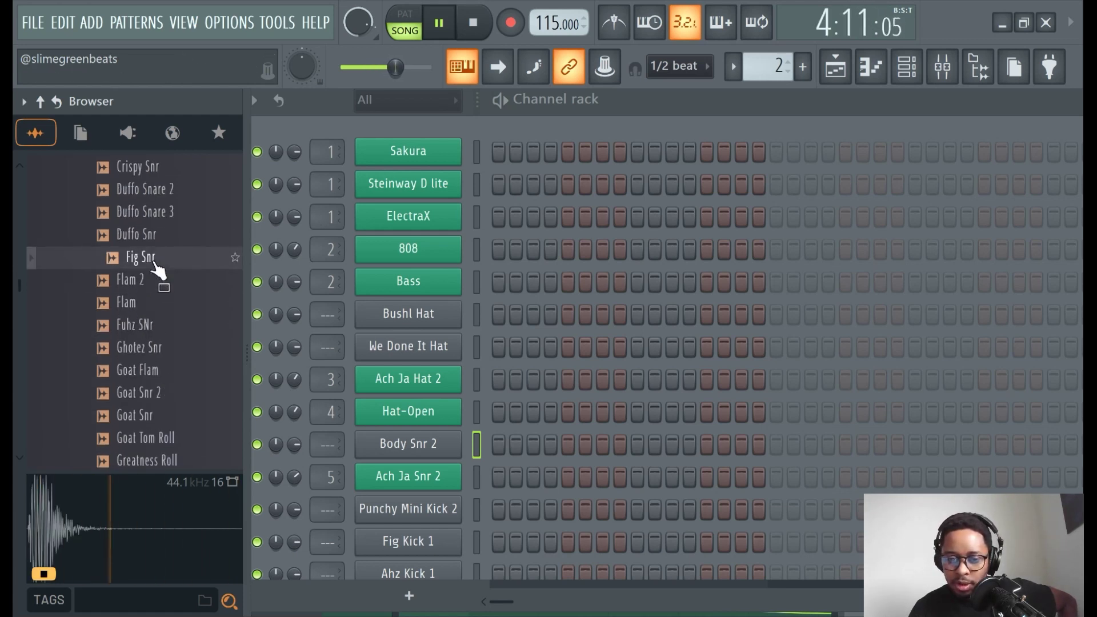
drag(158, 268, 413, 457)
Step: Audition snares from Ghotez Snr and Goat Snr 2 down through Mash, Muffled and Nandos Snr
click(143, 349)
scroll(159, 377, down, 2)
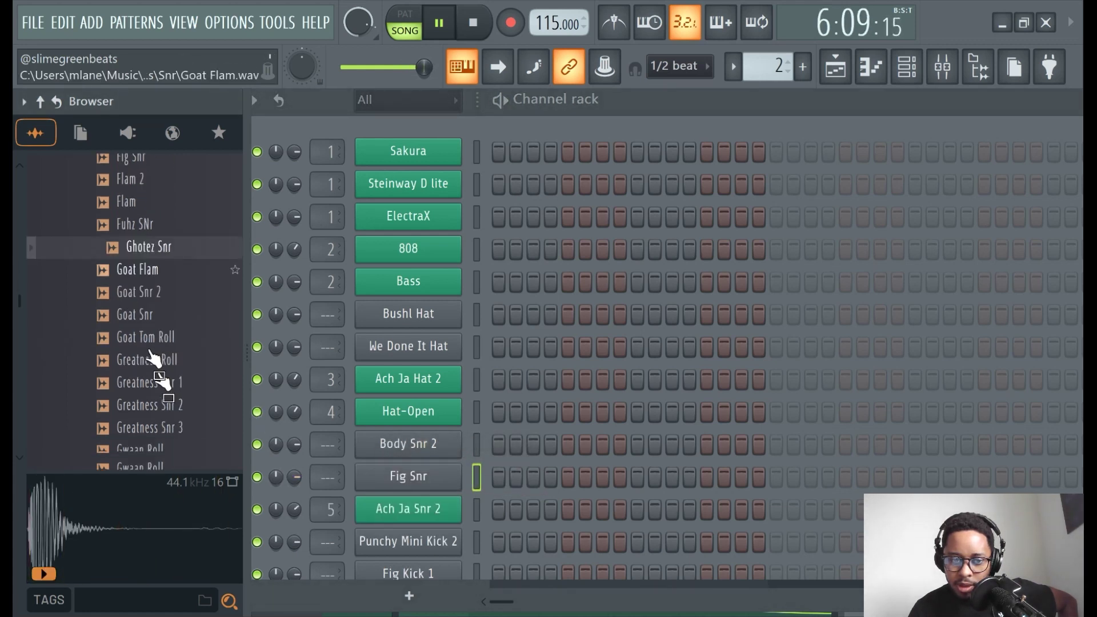
click(146, 259)
click(157, 303)
click(163, 325)
click(166, 348)
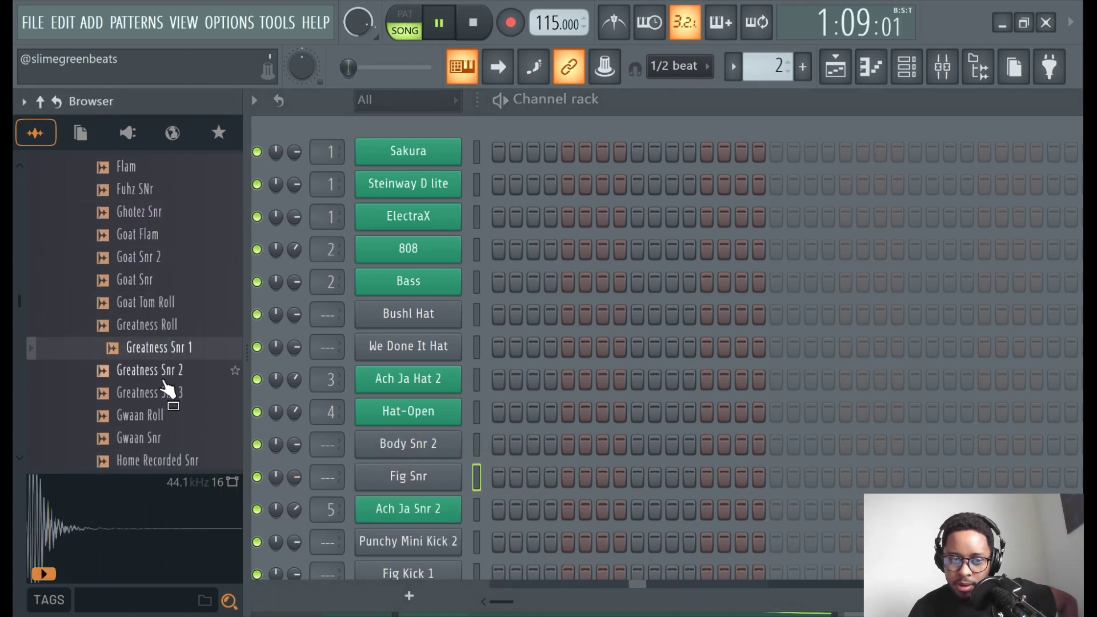
click(169, 393)
click(166, 417)
scroll(165, 400, down, 2)
key(Down)
click(166, 348)
click(166, 394)
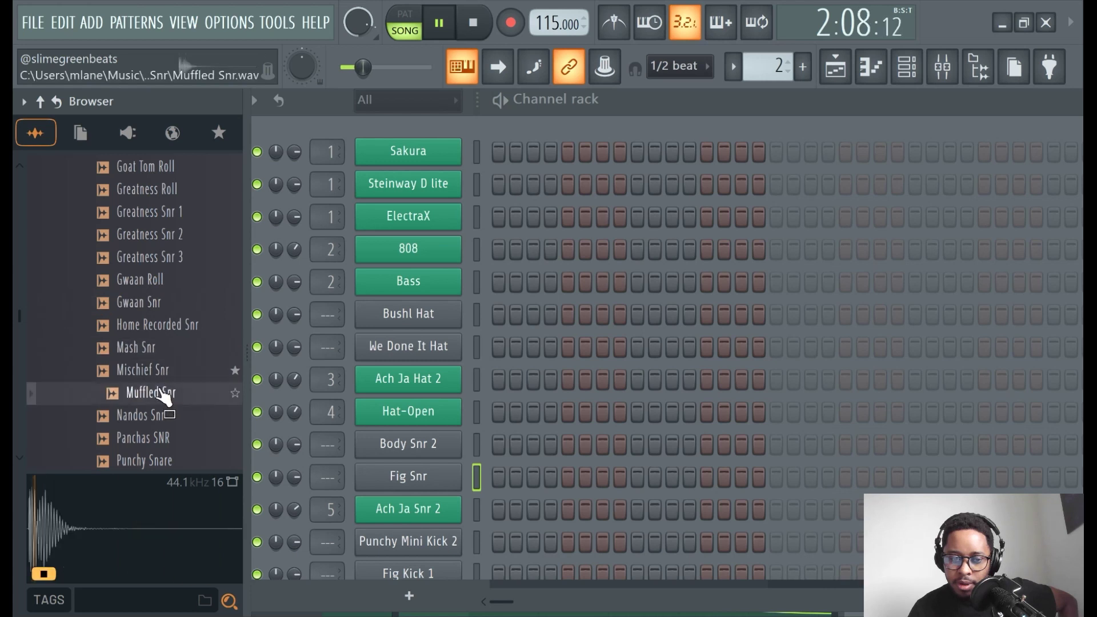
click(170, 417)
Step: Preview Punchy Snare through Wadatay Snare, then add We Done It Snare as a channel above Fig Snr
scroll(171, 388, down, 2)
click(166, 326)
click(160, 349)
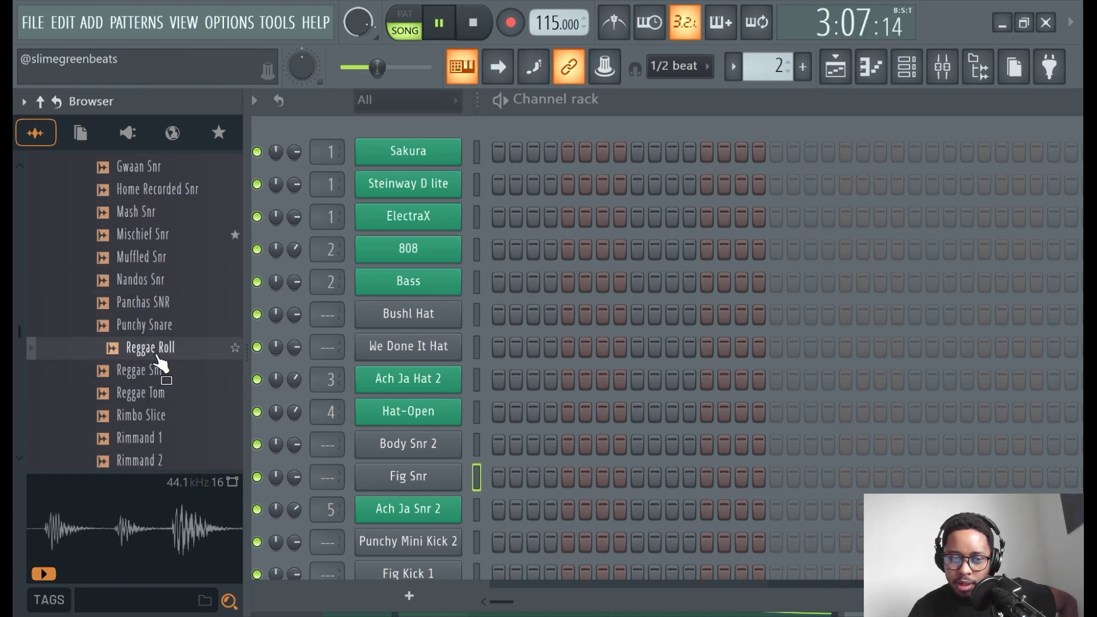
click(166, 371)
click(169, 394)
scroll(171, 400, down, 2)
click(166, 302)
click(169, 326)
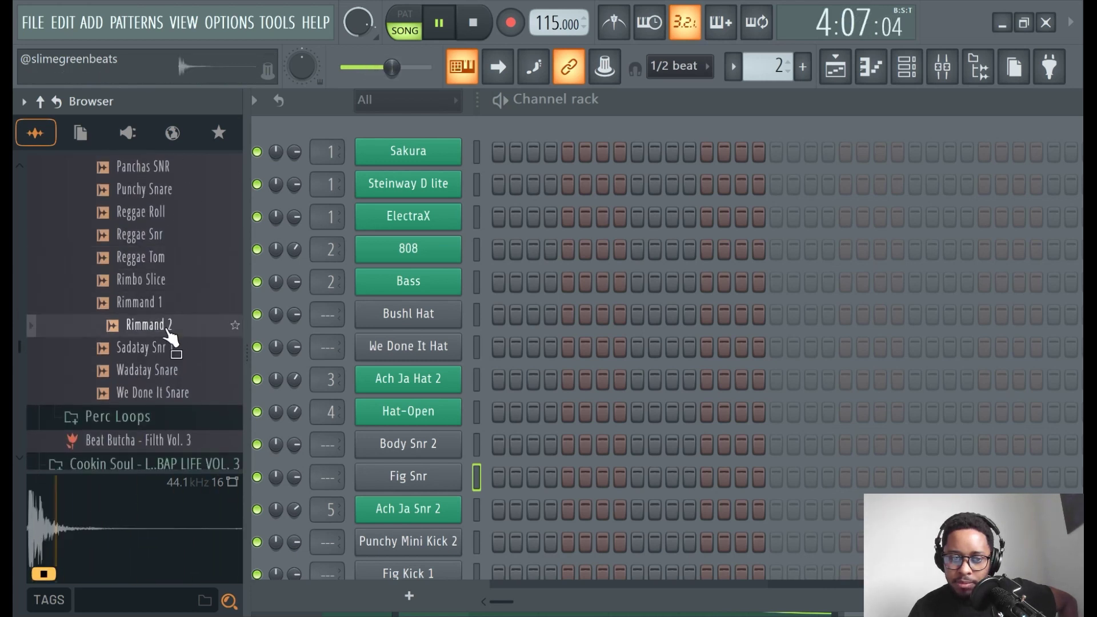
click(168, 350)
click(174, 371)
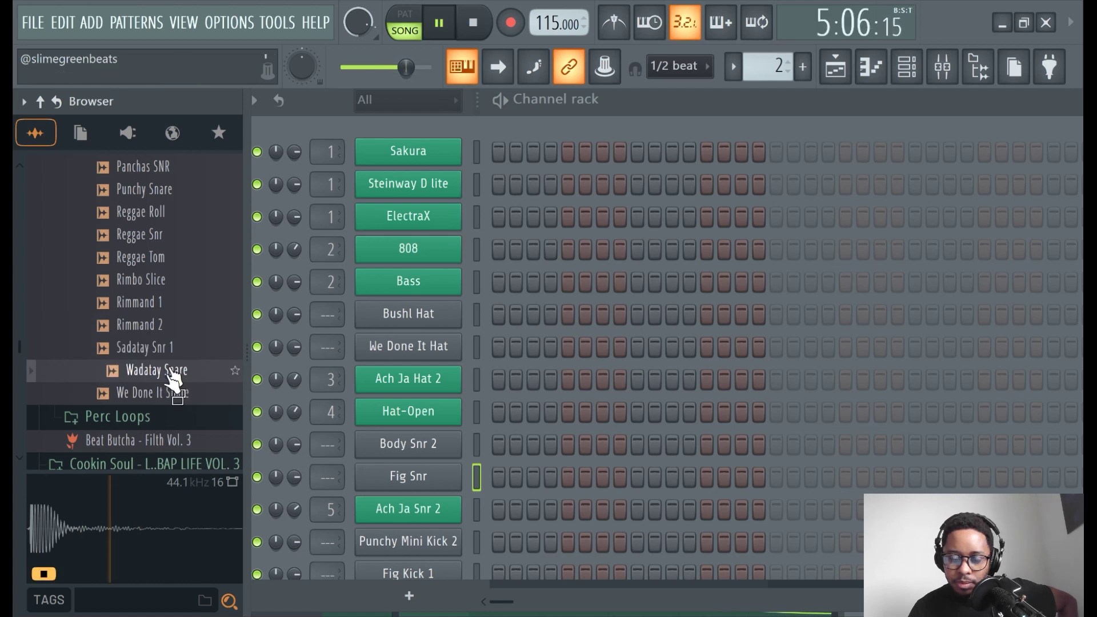
key(Down)
drag(174, 381, 380, 473)
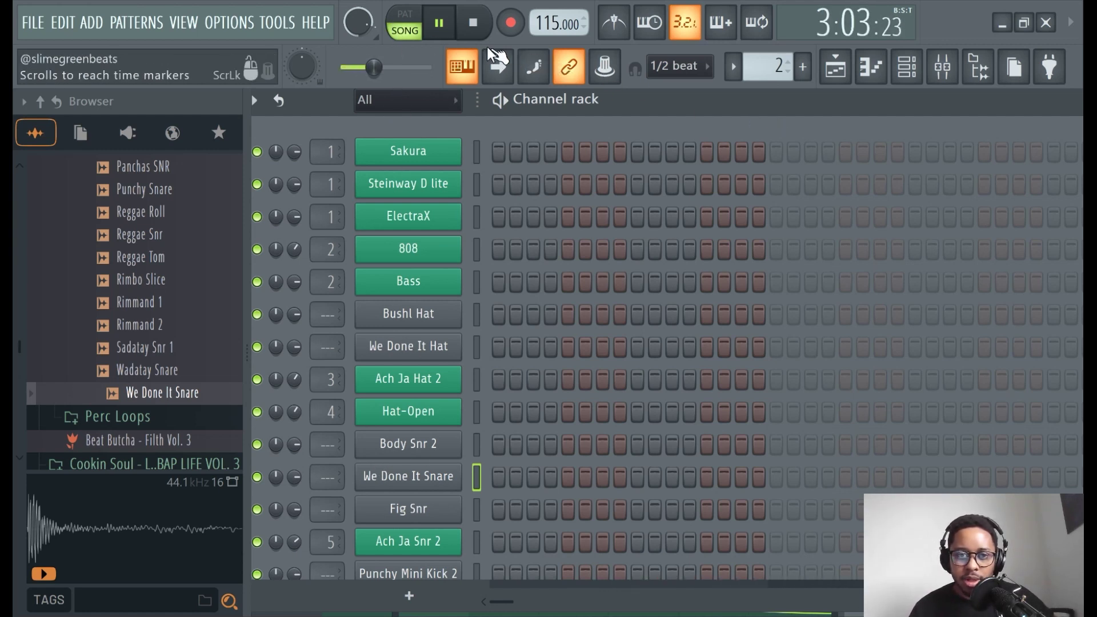
click(438, 22)
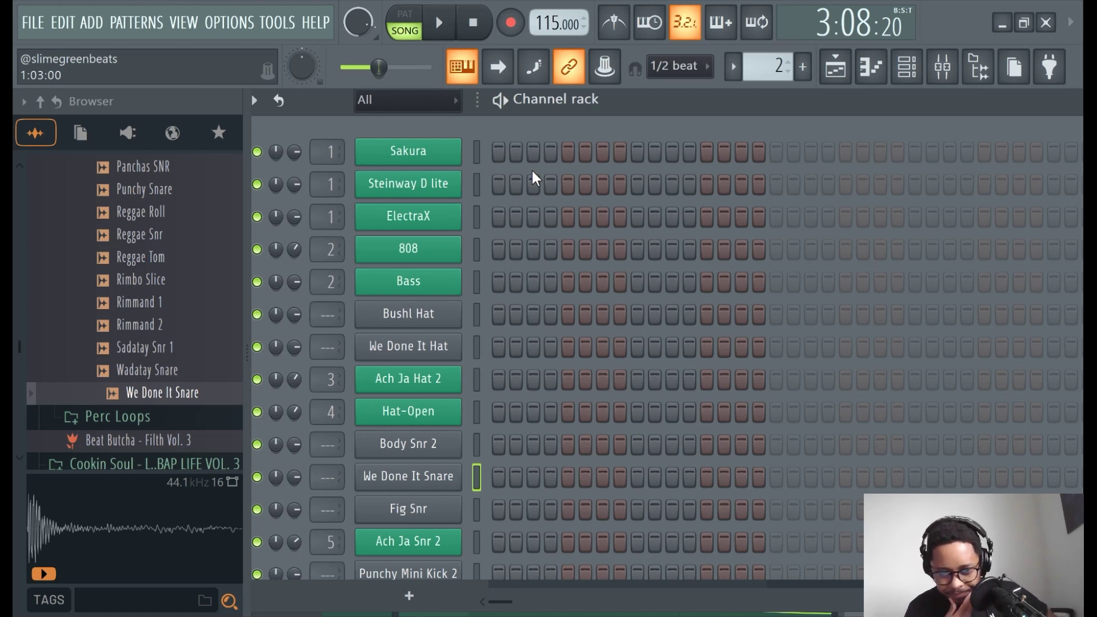
scroll(706, 228, down, 4)
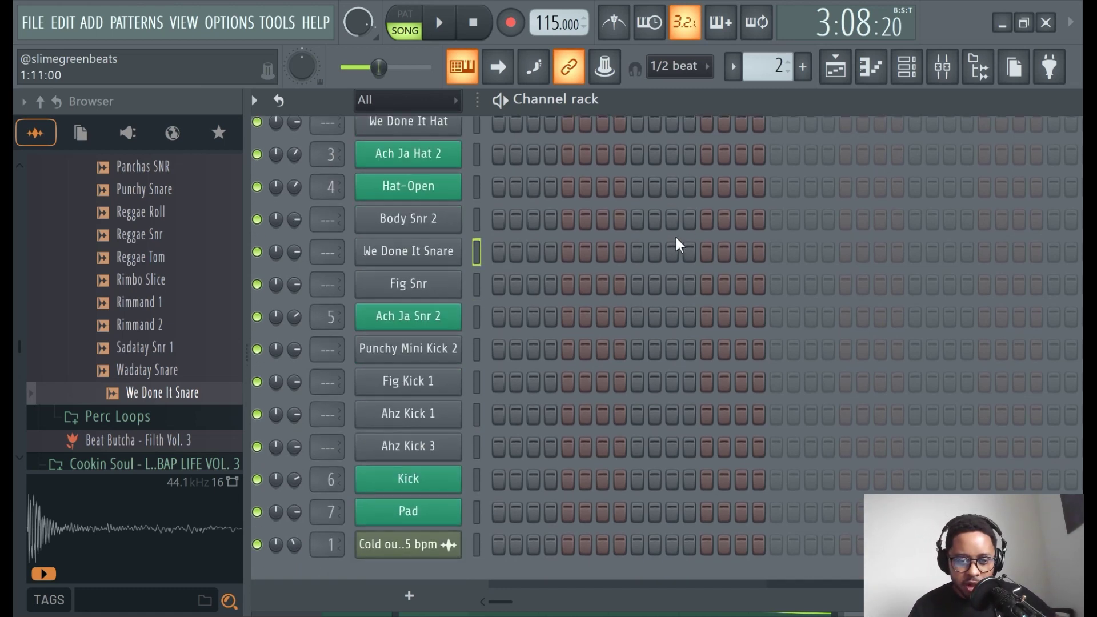
scroll(595, 262, up, 2)
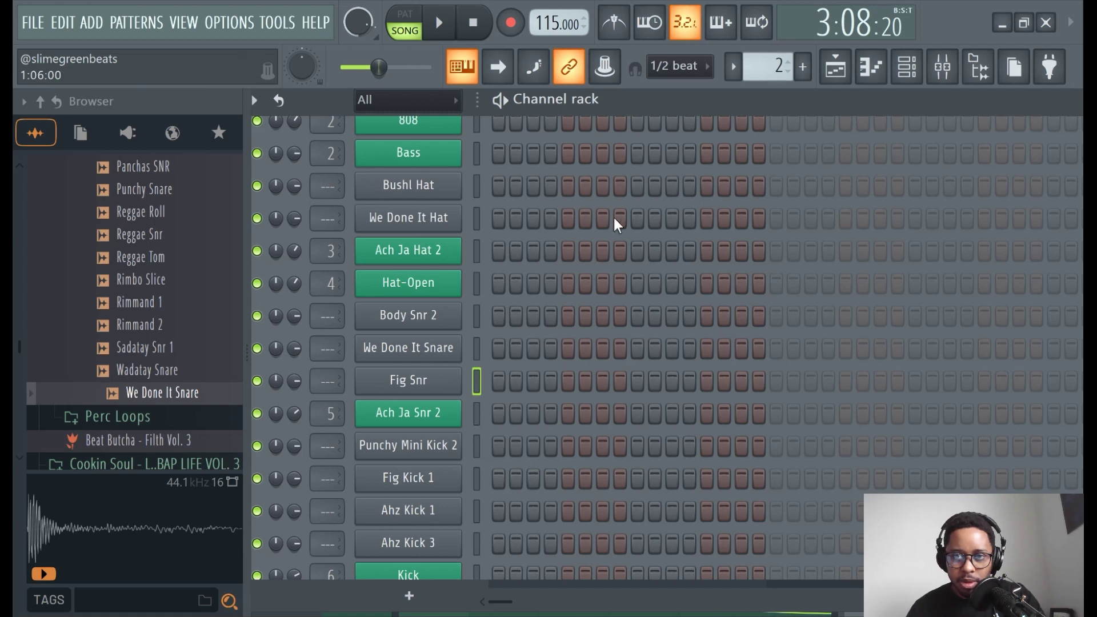
scroll(626, 216, down, 3)
scroll(623, 226, down, 1)
scroll(563, 217, up, 3)
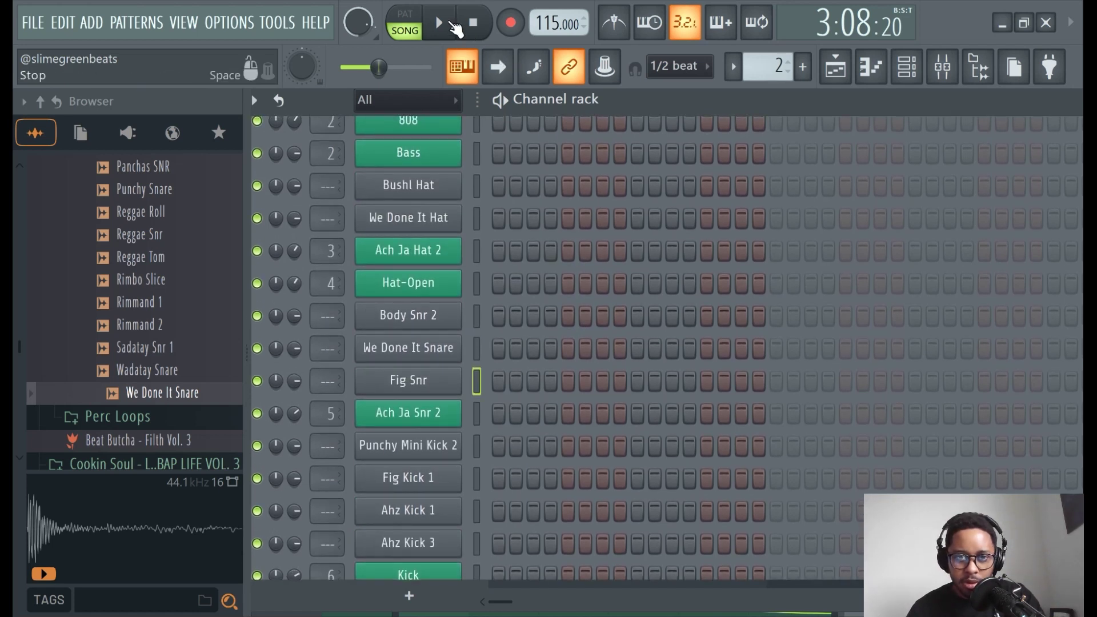
click(439, 23)
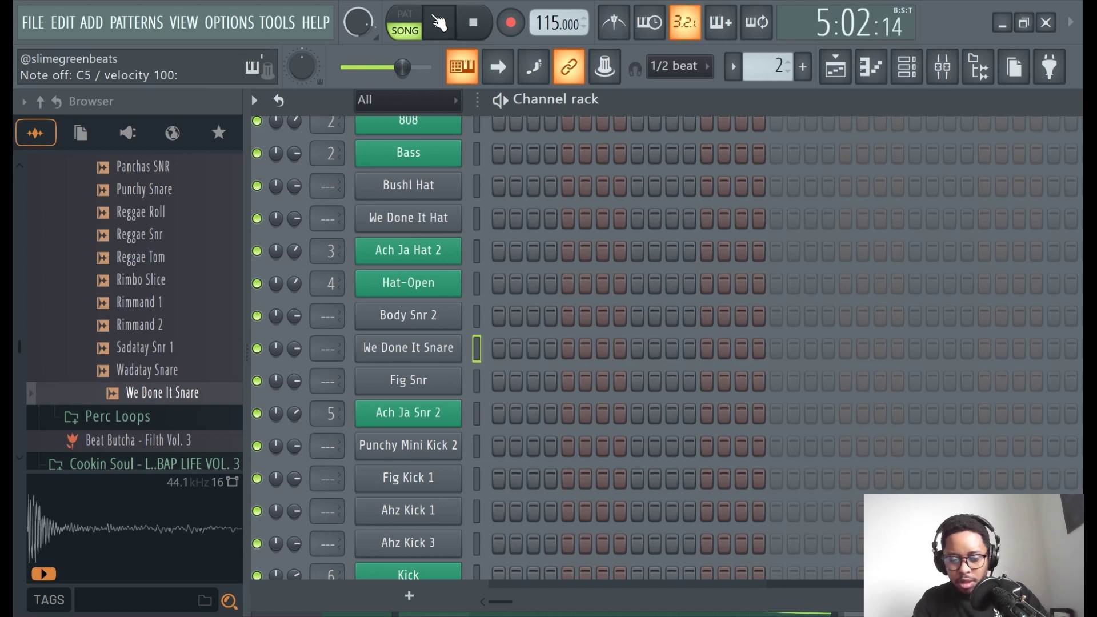
Step: Shift We Done It Snare below Fig Snr and move Ahz Kick 3, Fig Kick 1 and Ahz Kick 1 up
key(alt+Down)
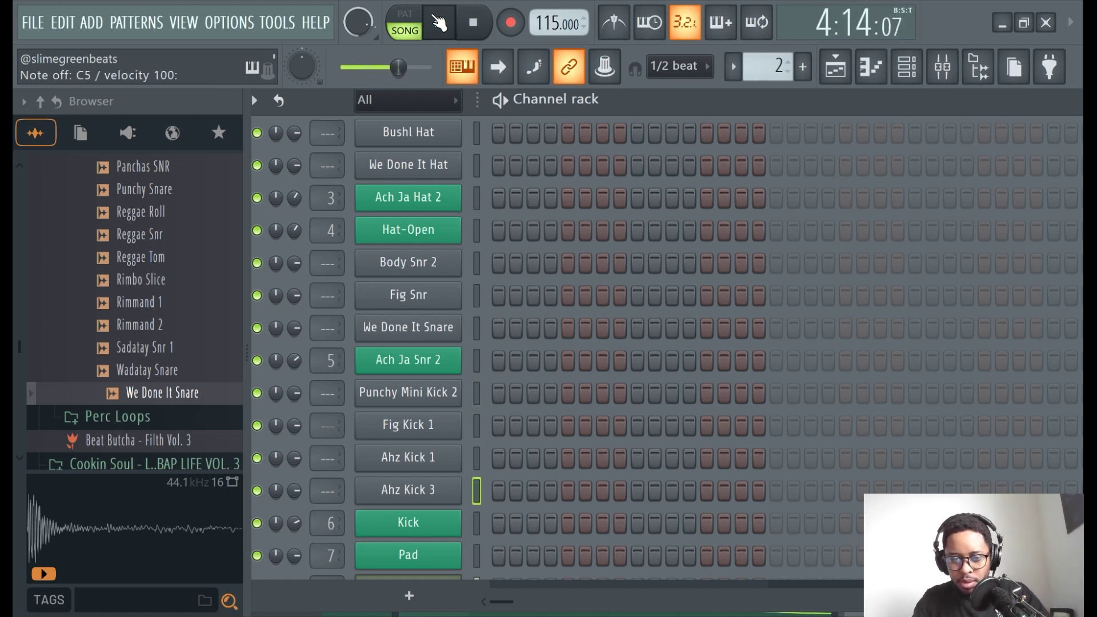
key(alt+Up)
key(alt+Up)
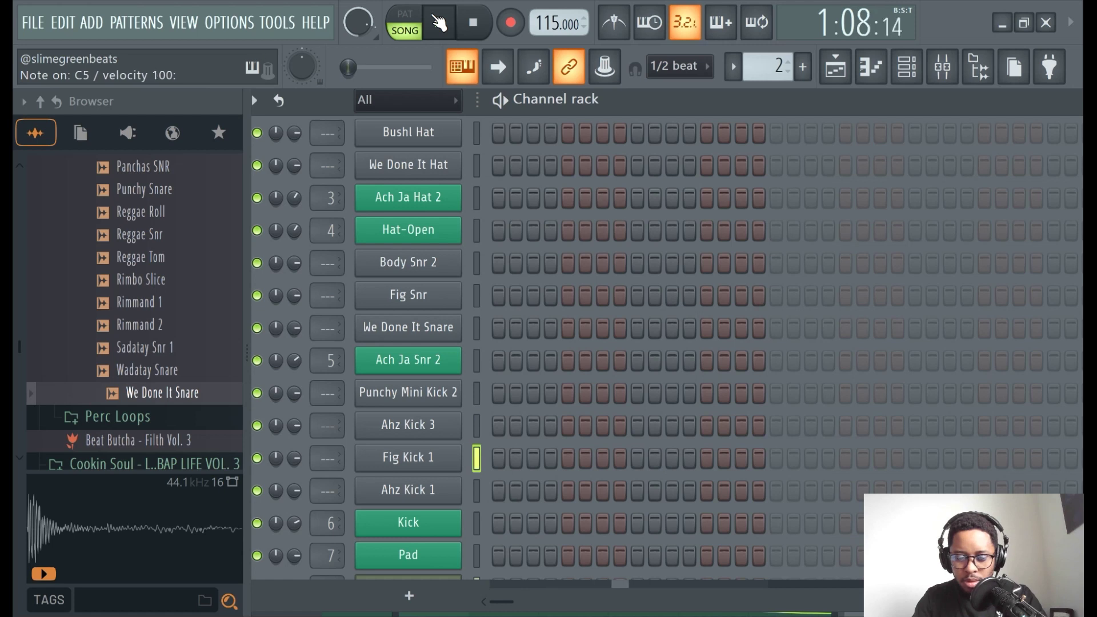
key(alt+Up)
key(alt+Up)
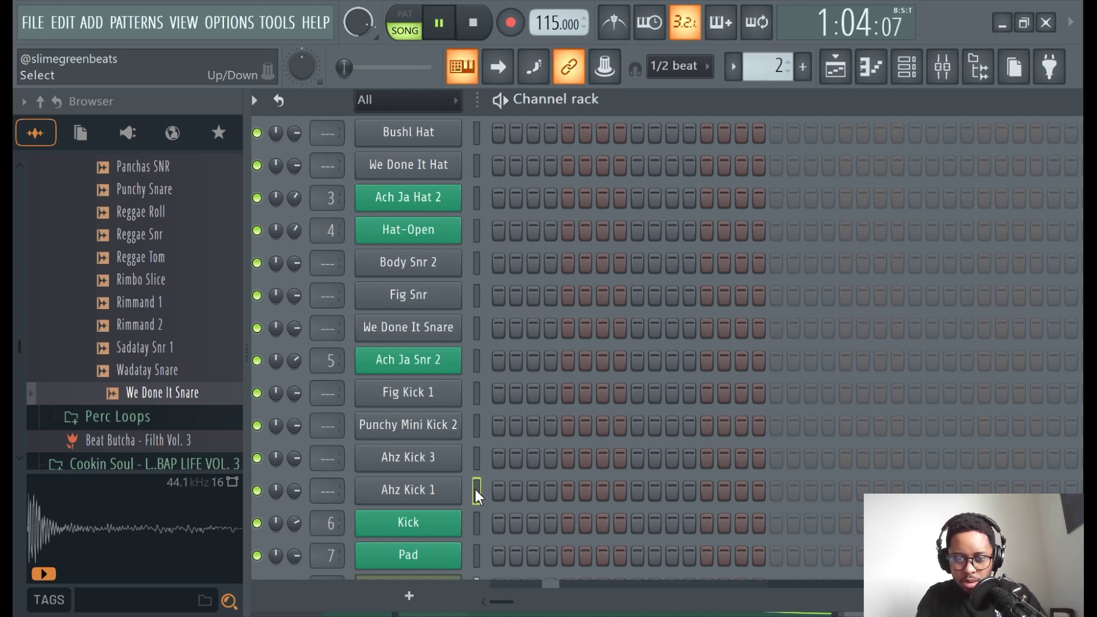
key(alt+Up)
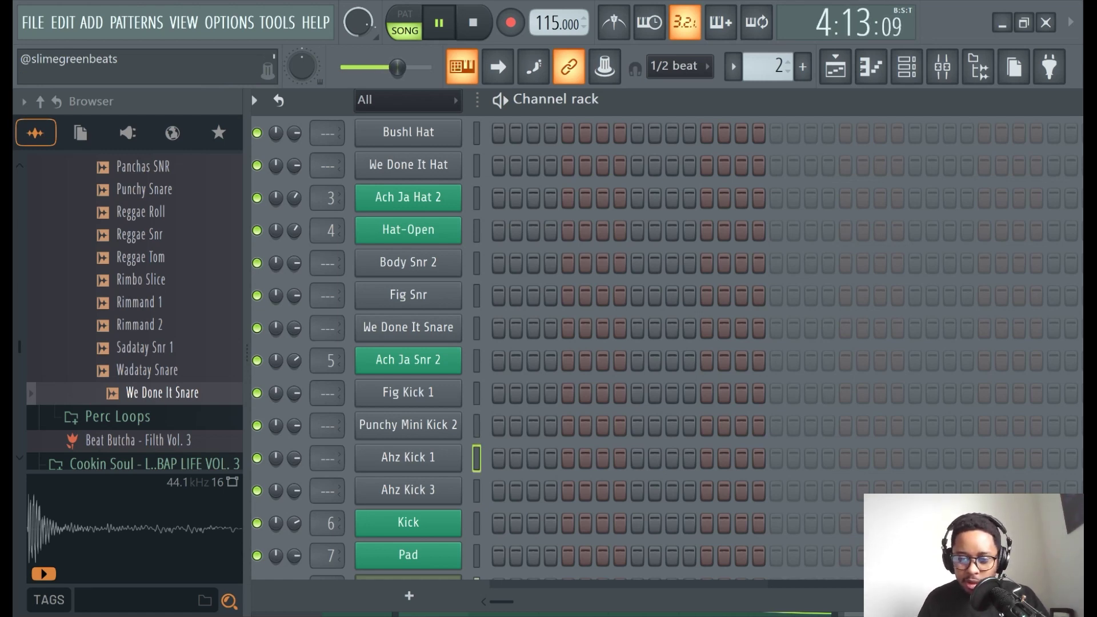
Step: Move Ahz Kick 1 up above Punchy Mini Kick 2 with Alt+Up
key(super+e)
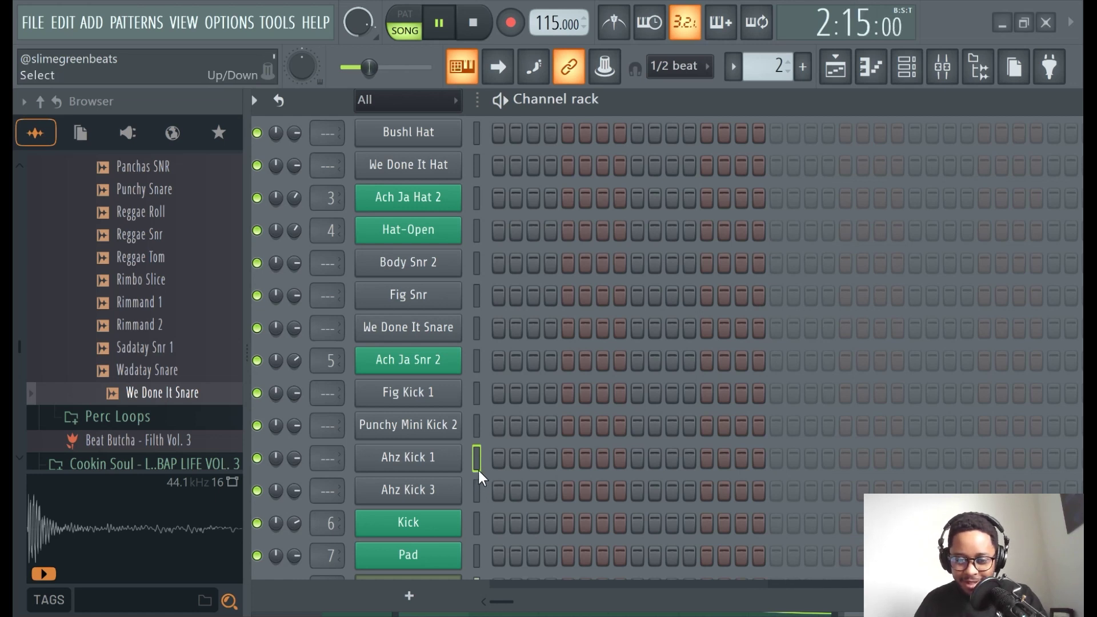
scroll(477, 447, up, 1)
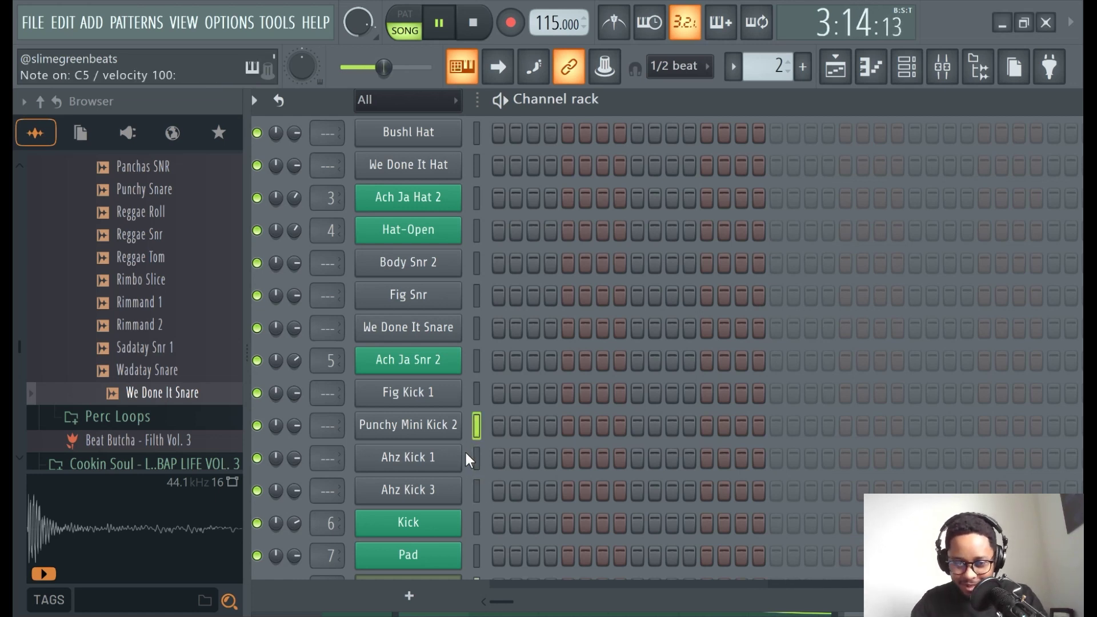
scroll(464, 450, up, 1)
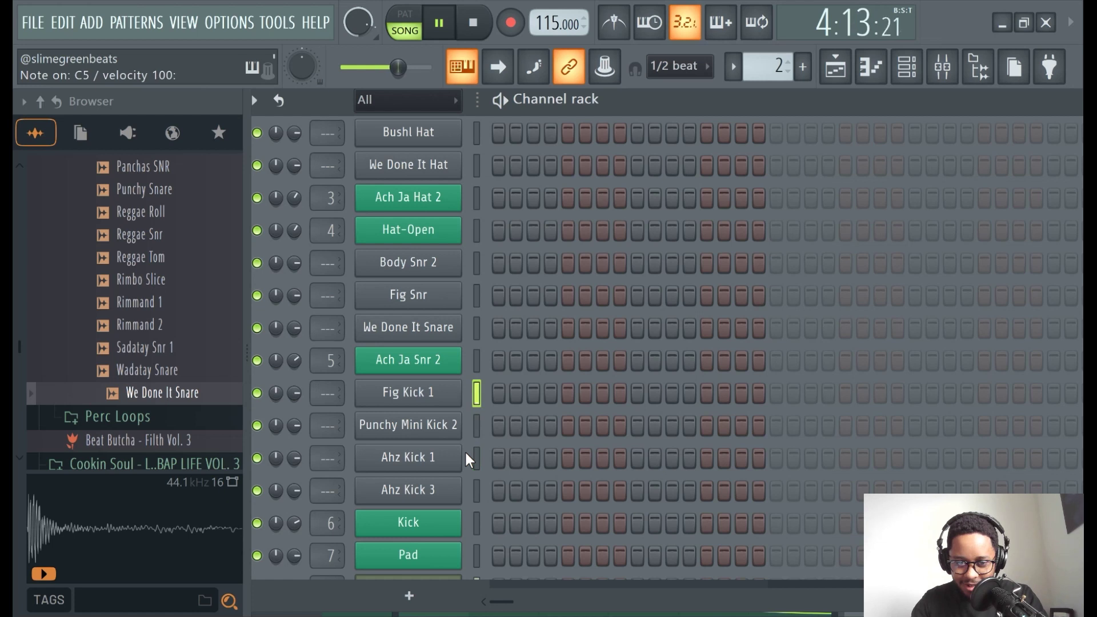
scroll(465, 451, down, 2)
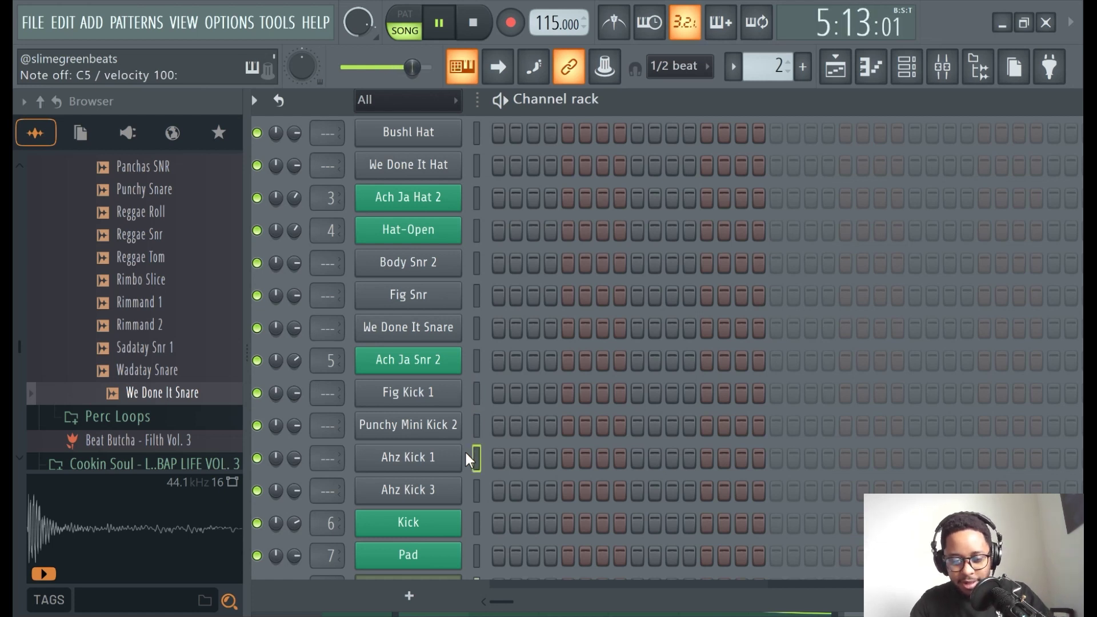
key(alt+Up)
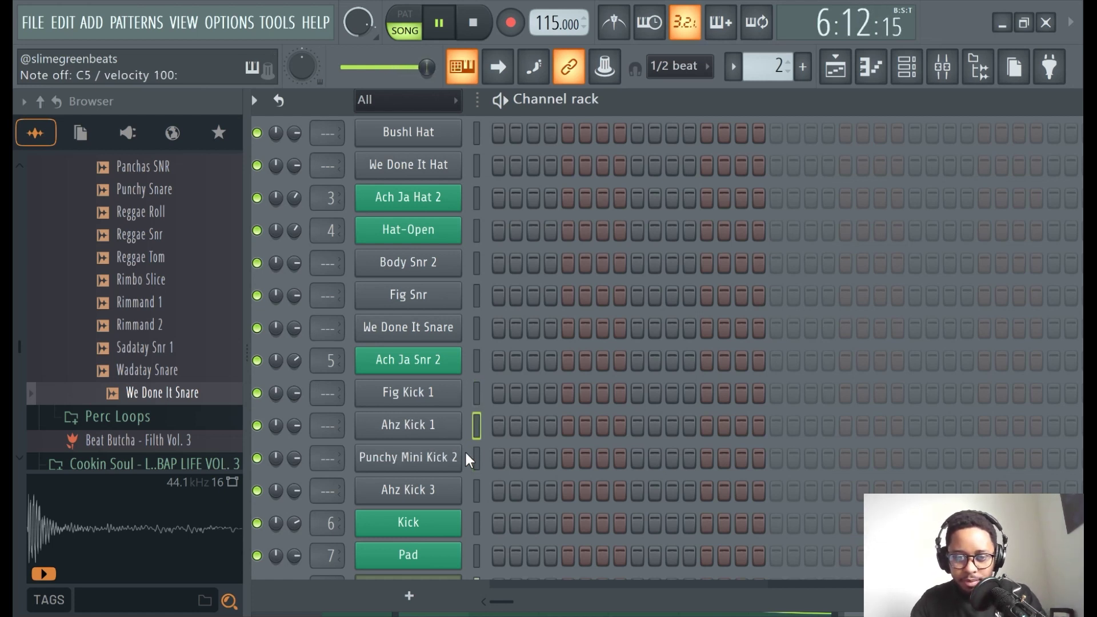
scroll(465, 450, up, 1)
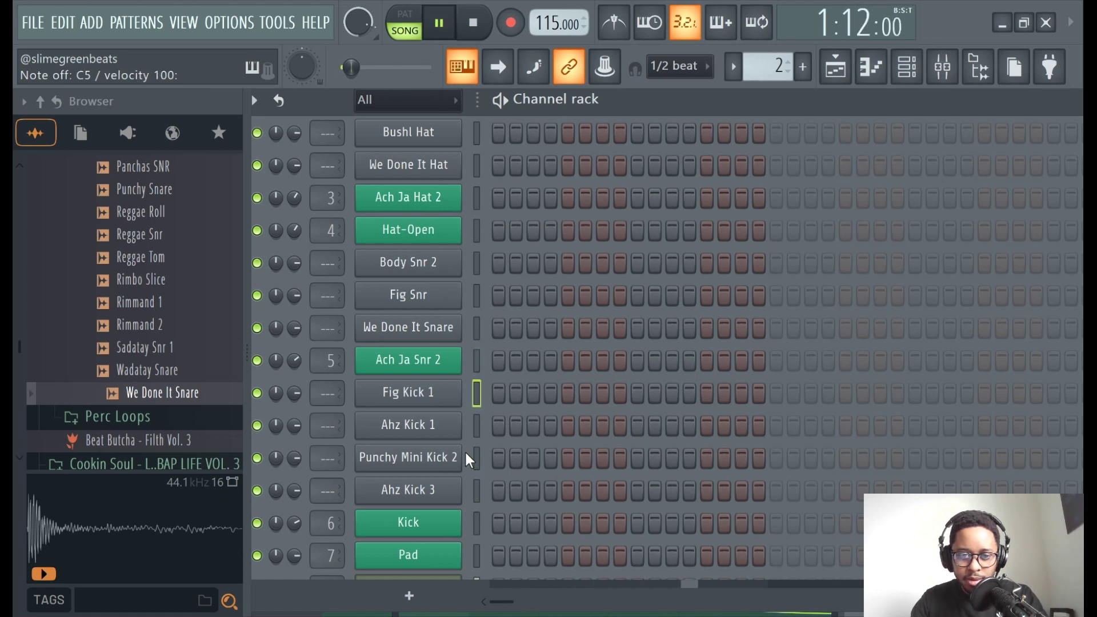
scroll(465, 450, up, 3)
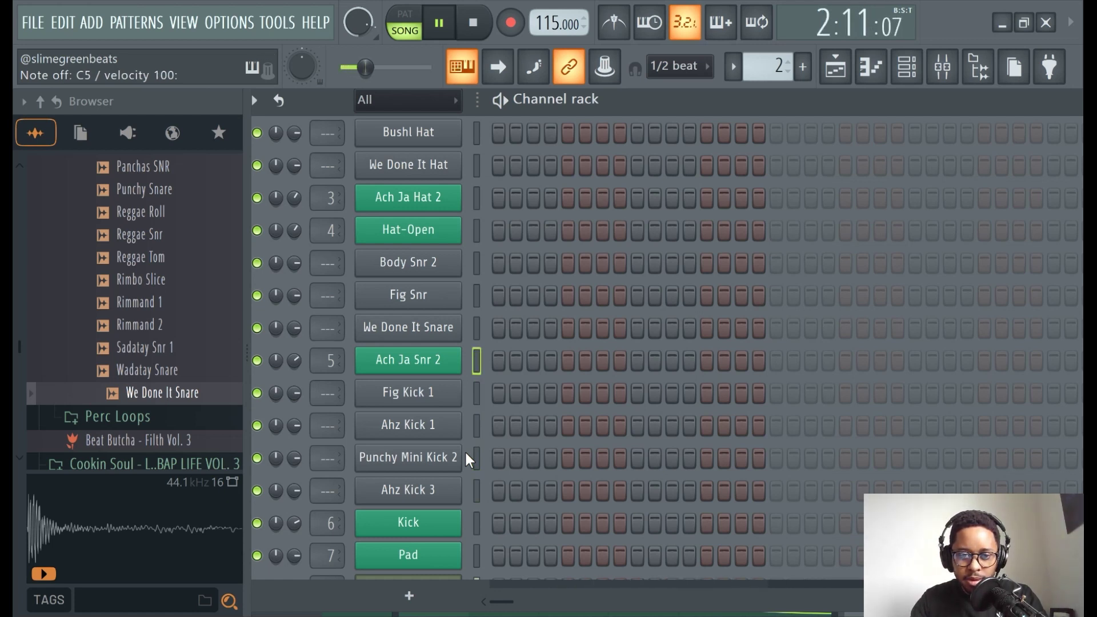
scroll(465, 451, up, 1)
scroll(465, 450, down, 1)
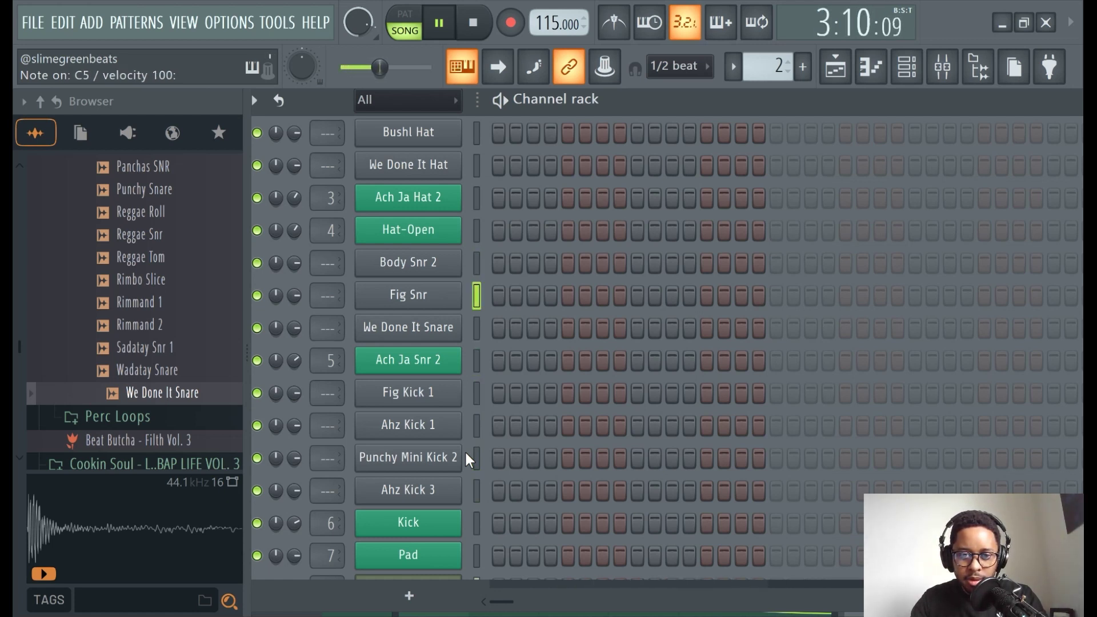
scroll(465, 451, up, 6)
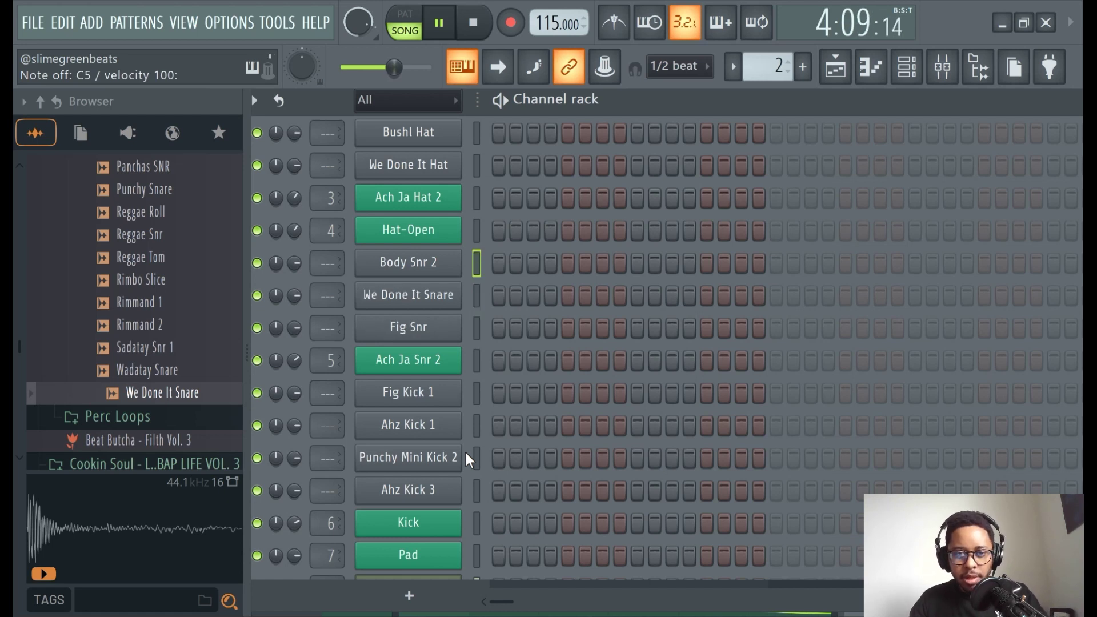
Step: Move Bushl Hat down among the kicks, then back up above Punchy Mini Kick 2
scroll(465, 454, up, 1)
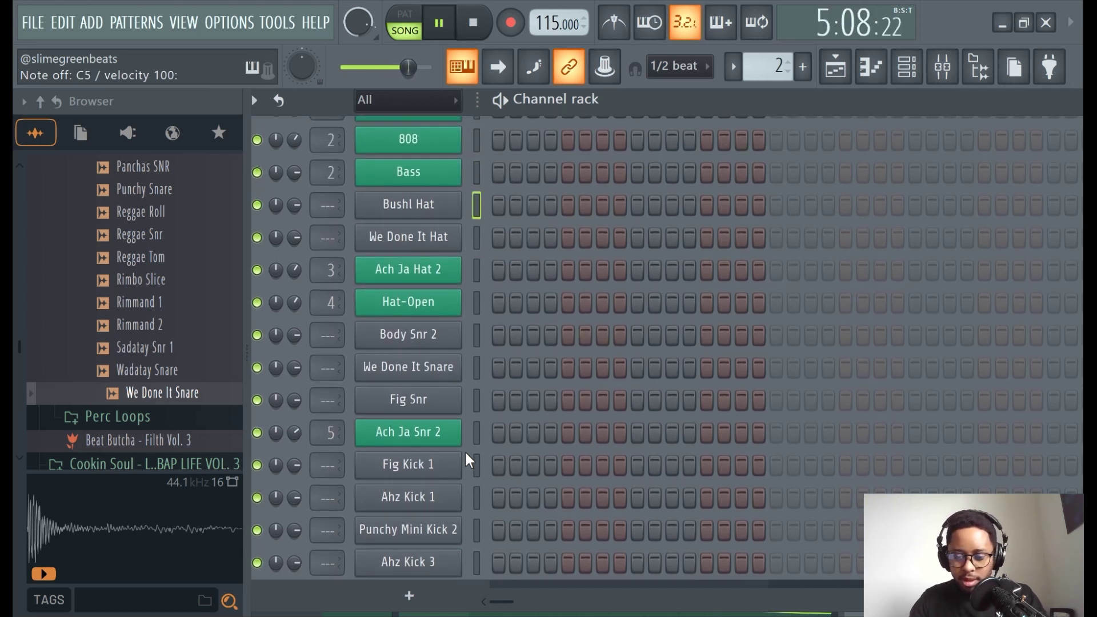
scroll(466, 454, down, 2)
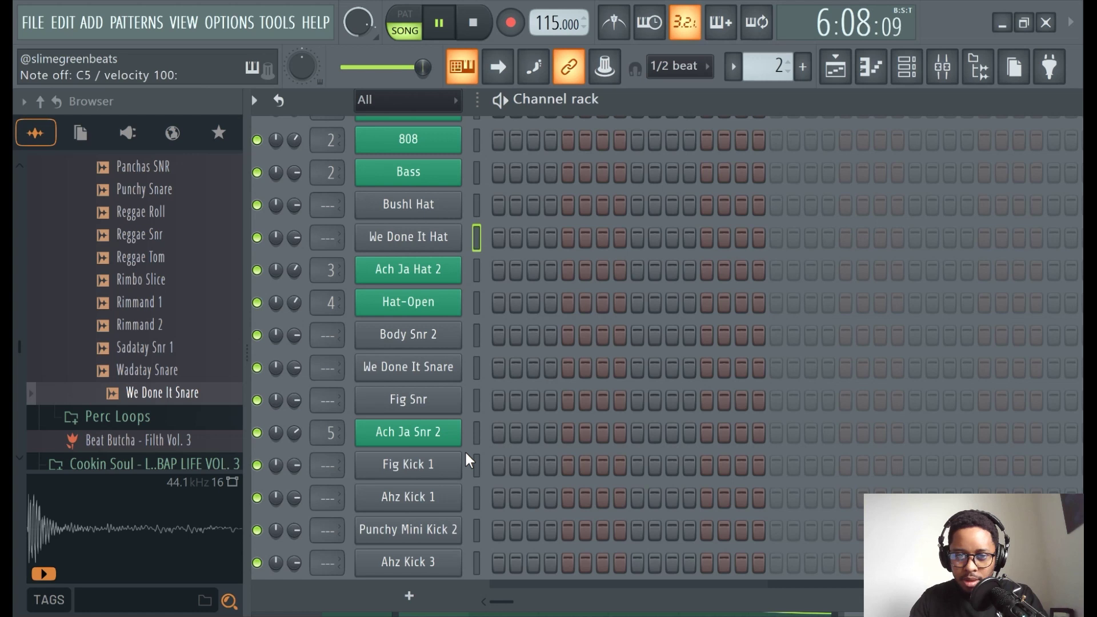
scroll(465, 451, up, 2)
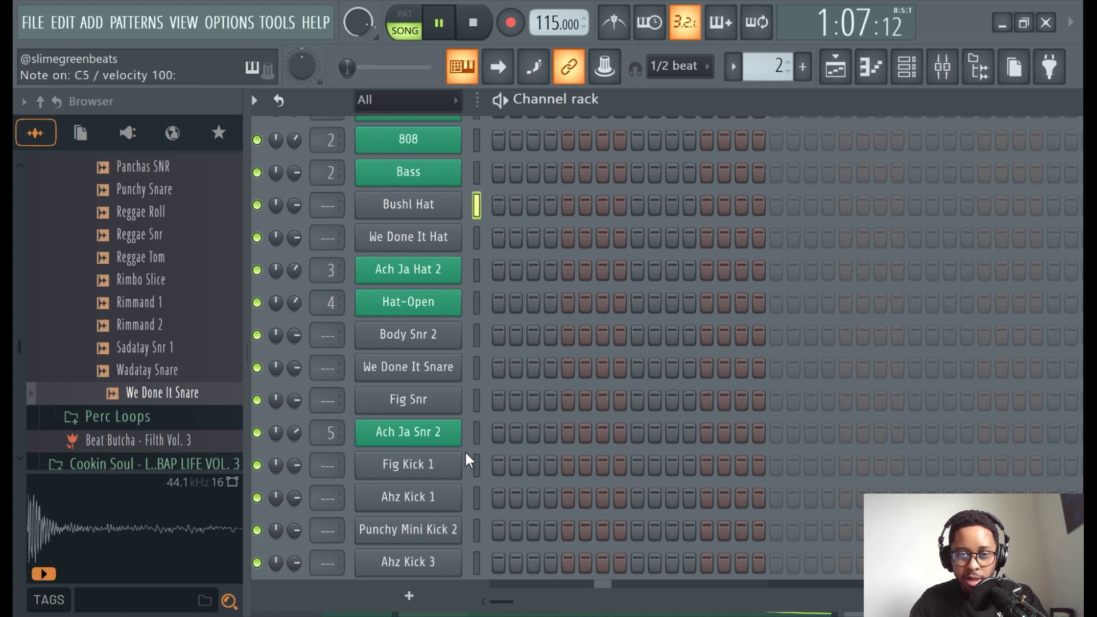
key(alt+Down)
key(alt+Down)
key(alt+Down)
key(alt+Down)
key(alt+Down)
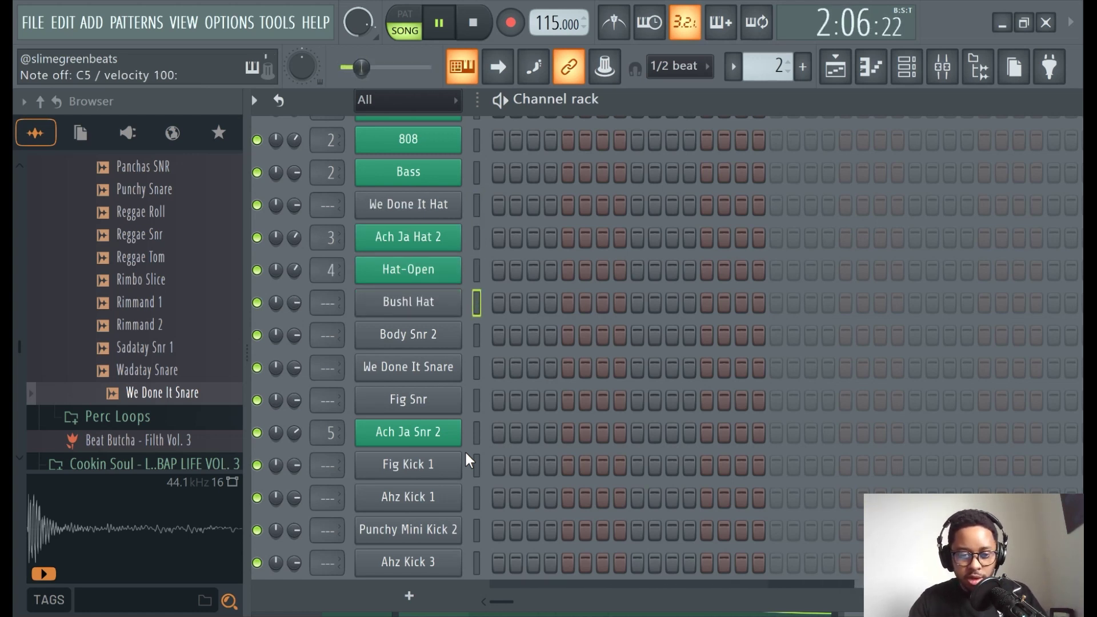
key(alt+Down)
key(alt+Down)
key(alt+Down)
key(alt+Down)
key(alt+Down)
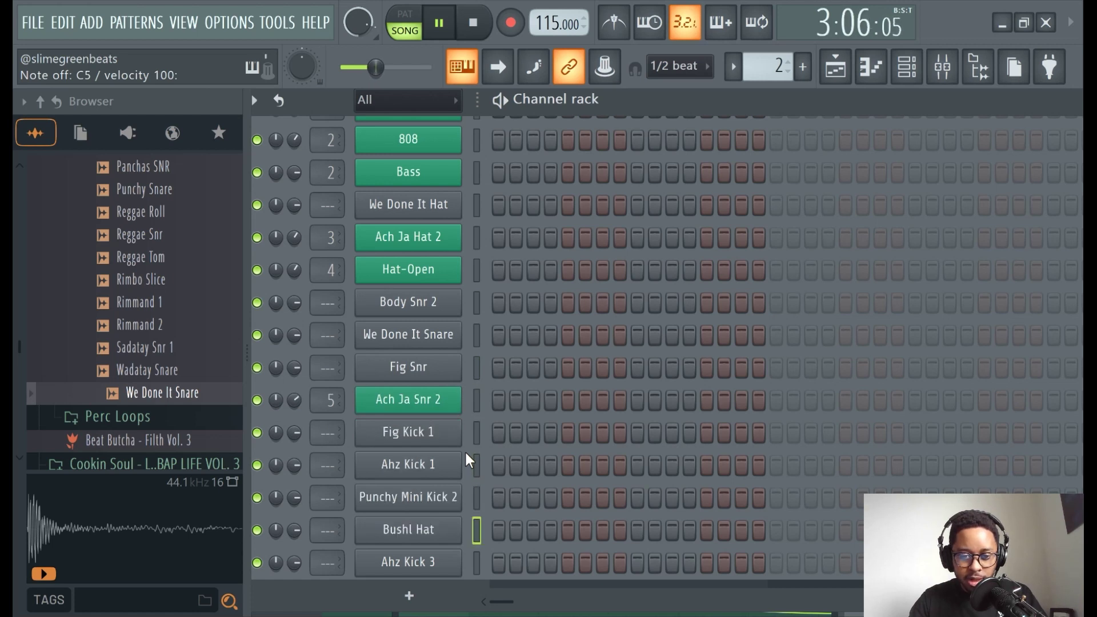
key(alt+Down)
key(alt+Down)
key(alt+Down)
key(alt+Up)
key(alt+Up)
key(alt+Up)
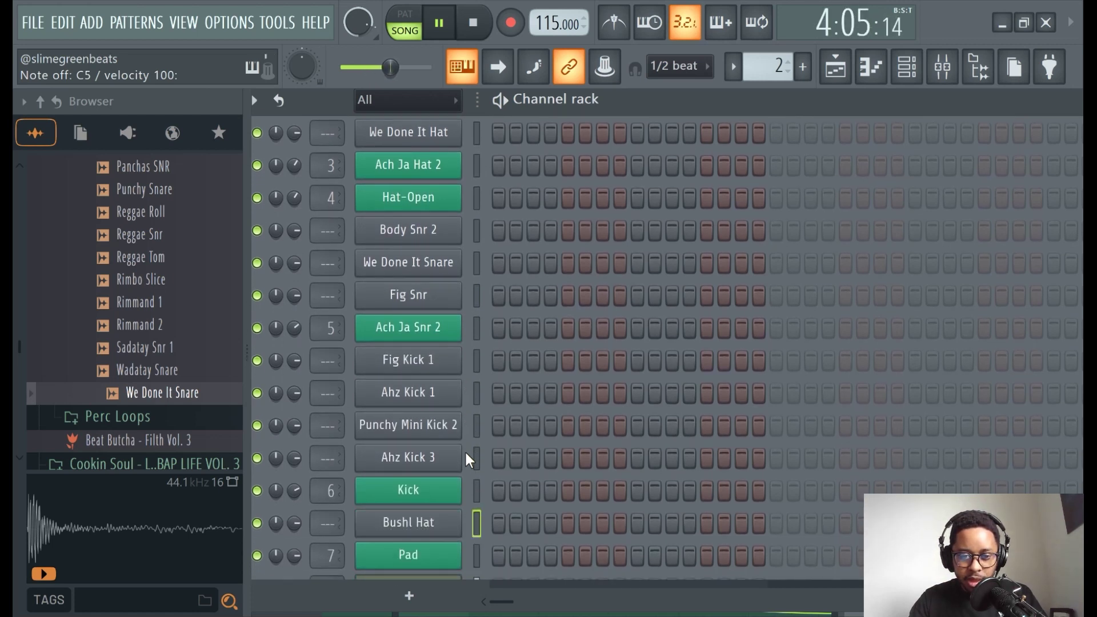
key(alt+Up)
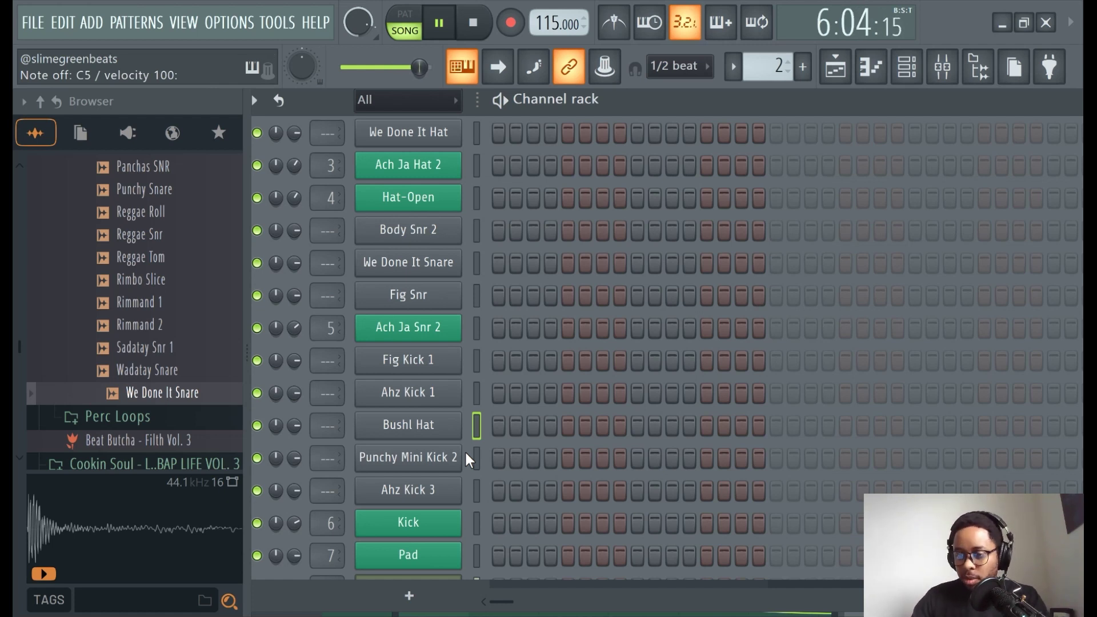
Step: Select Punchy Mini Kick 2 and step through Ahz Kick 3, Bushl Hat, Ahz Kick 1 and Fig Kick 1
click(466, 452)
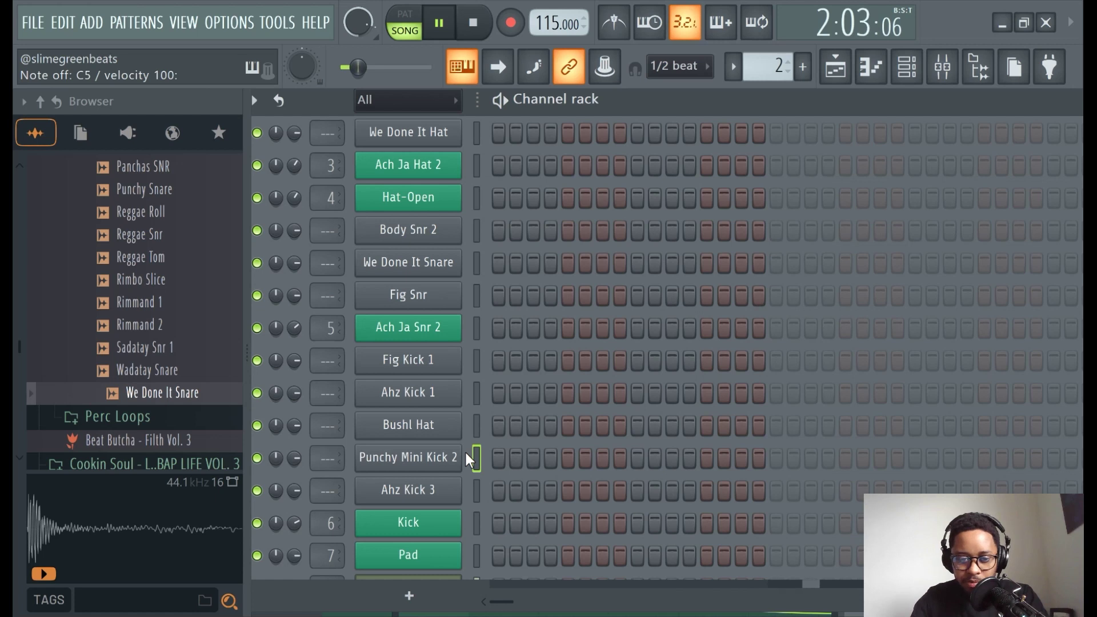
key(Down)
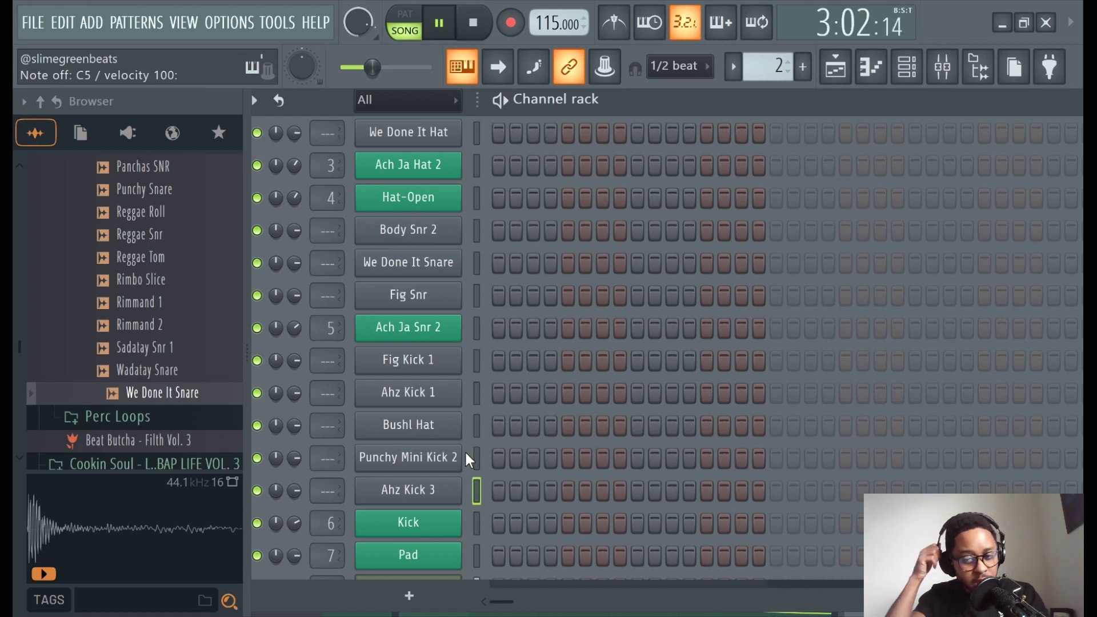
key(Up)
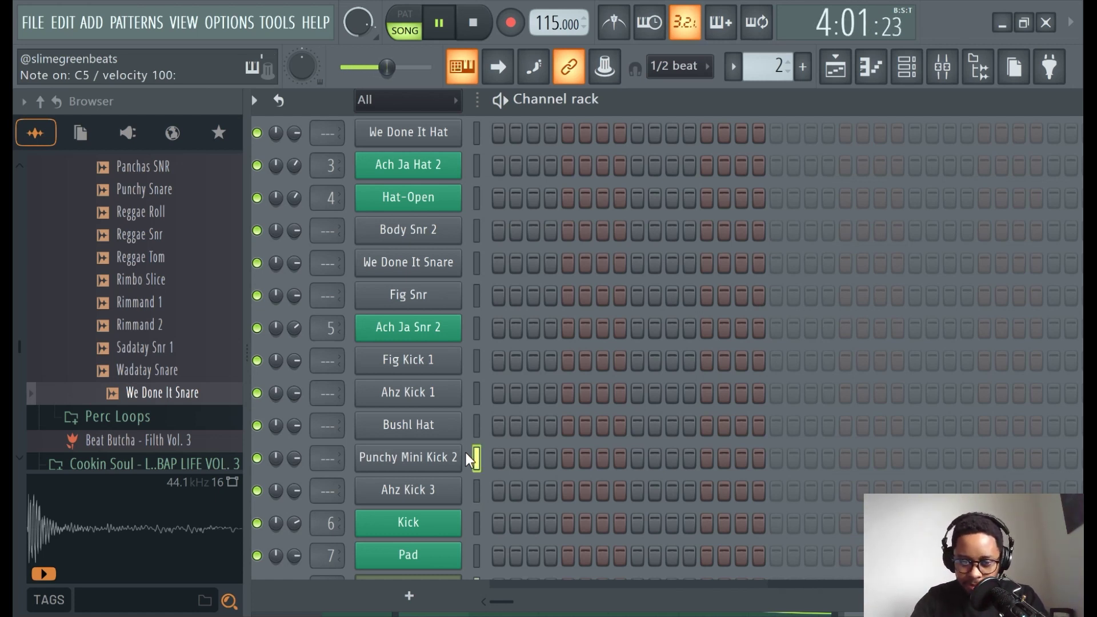
key(Down)
key(Up)
key(Up)
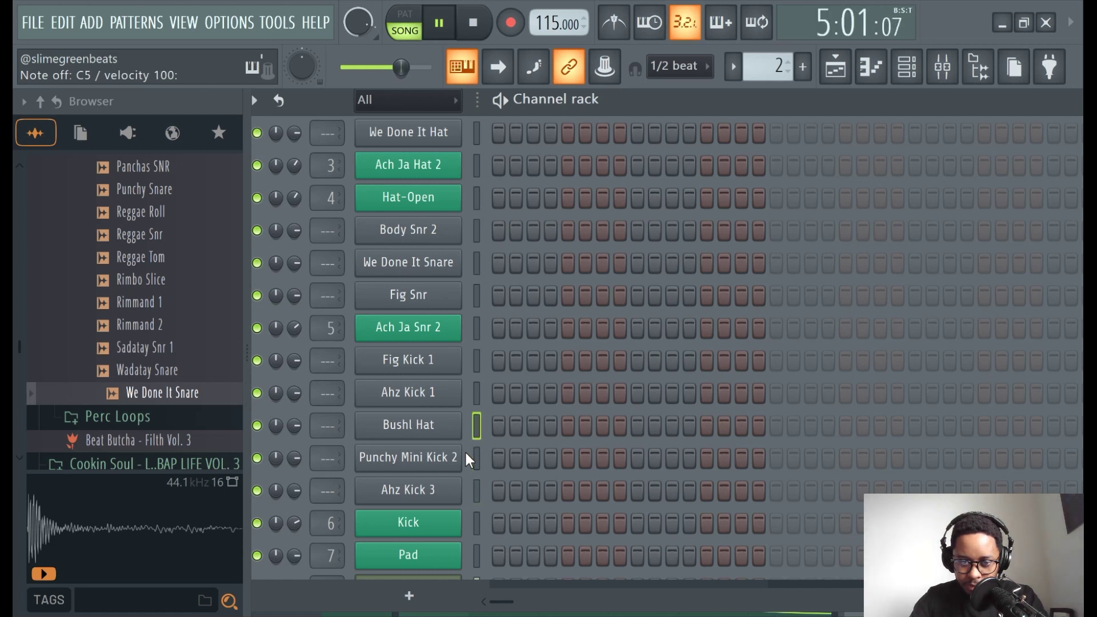
key(Up)
key(Up)
key(Down)
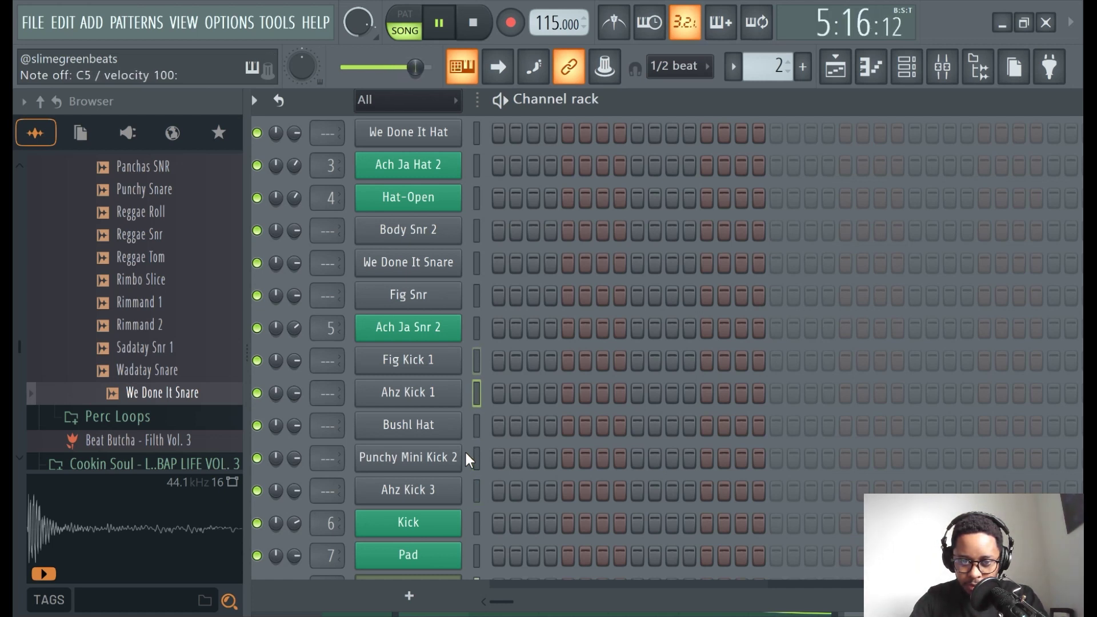
key(Up)
key(Up)
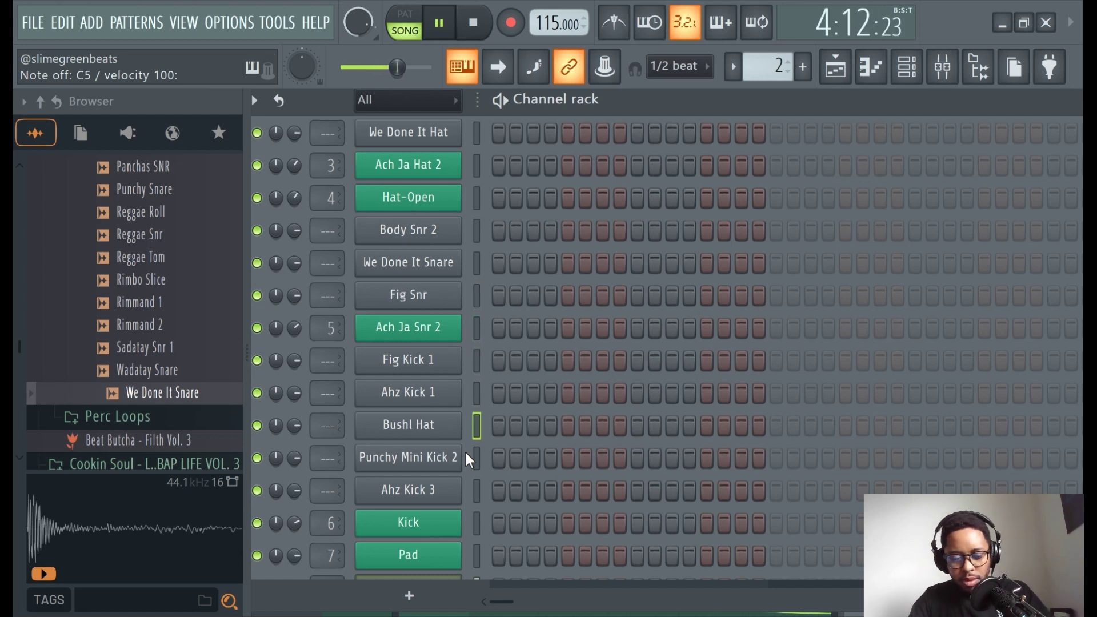
Step: Place Bushl Hat just below Ach Ja Snr 2 and step through the snare and kick channels
key(alt+Up)
key(alt+Up)
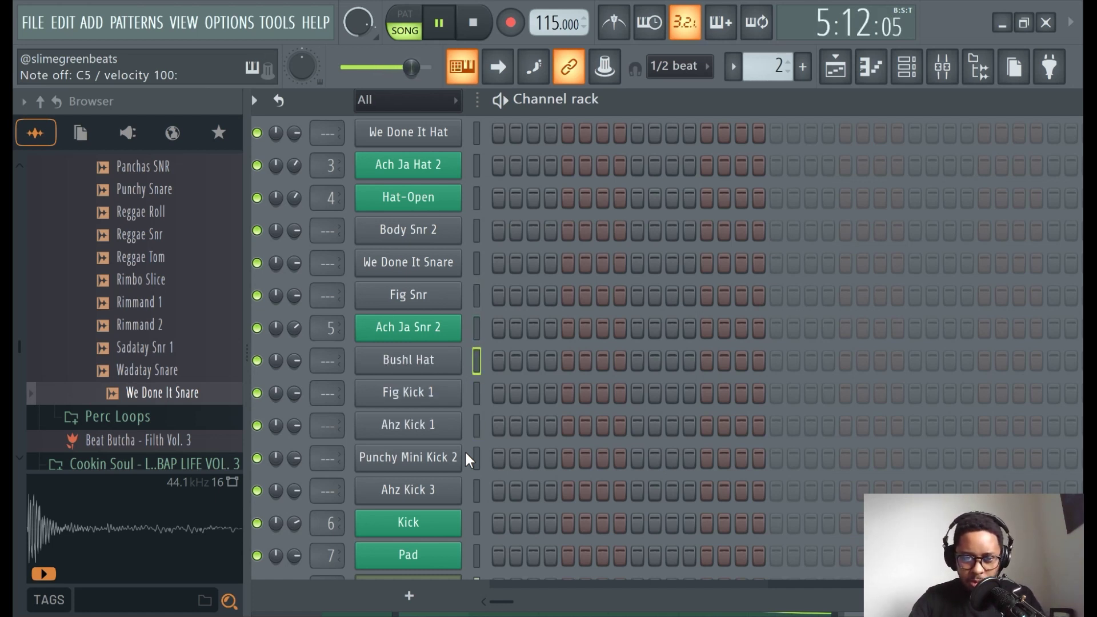
key(alt+Up)
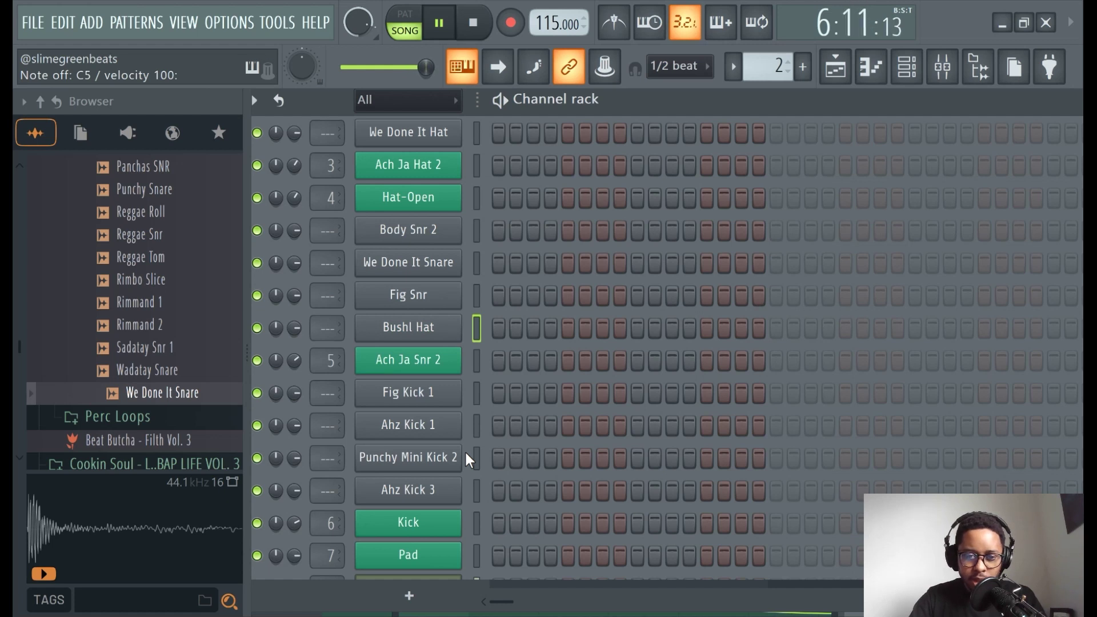
key(alt+Down)
key(Down)
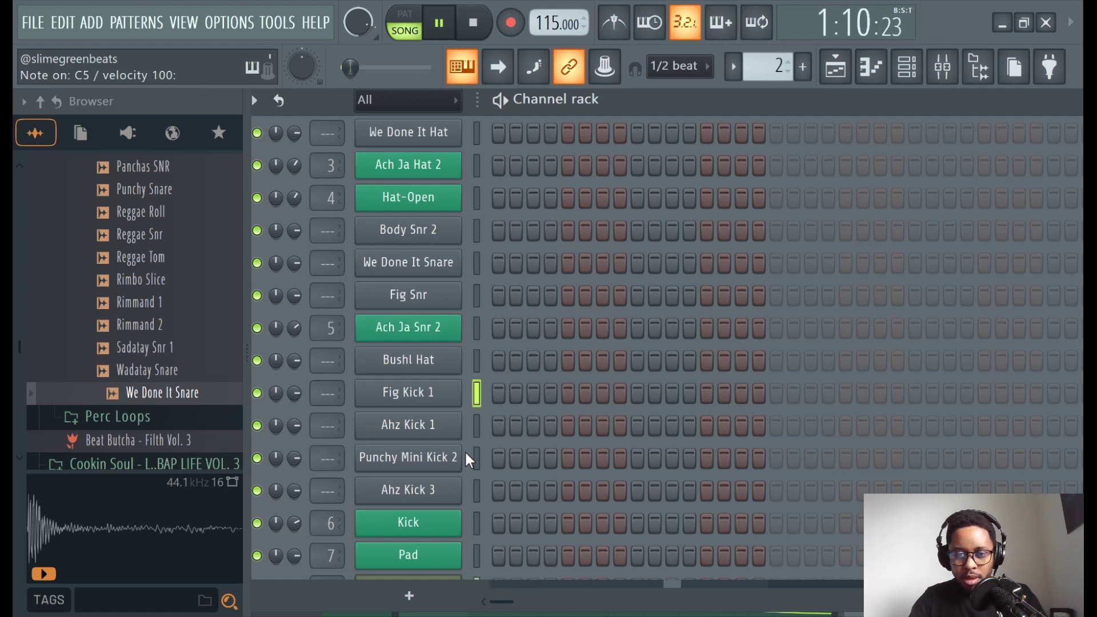
key(Up)
key(Up)
key(Up)
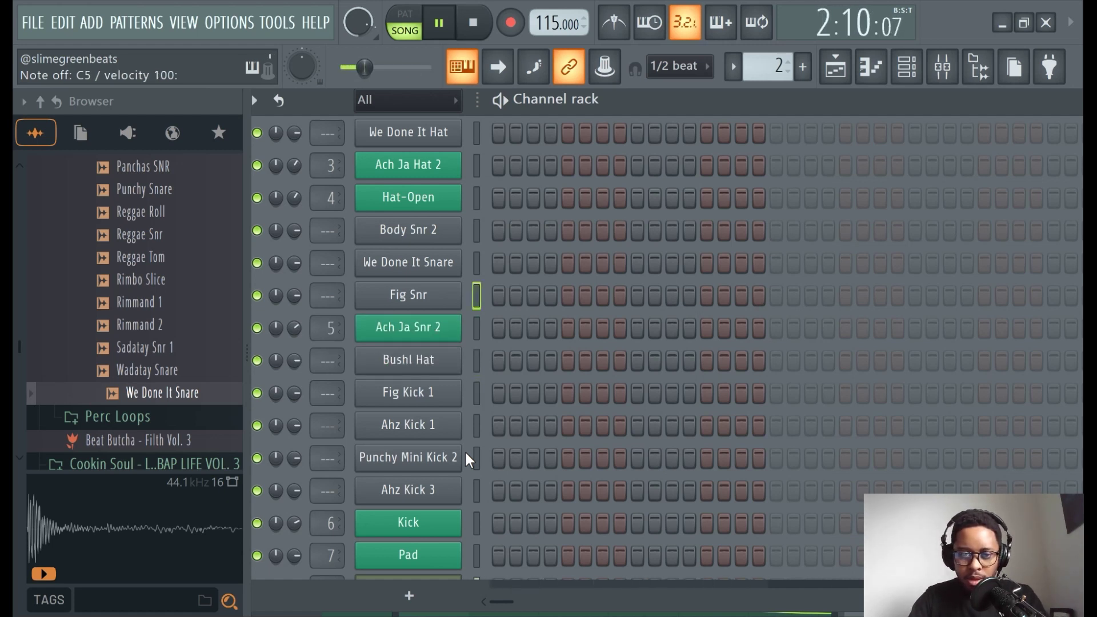
key(Down)
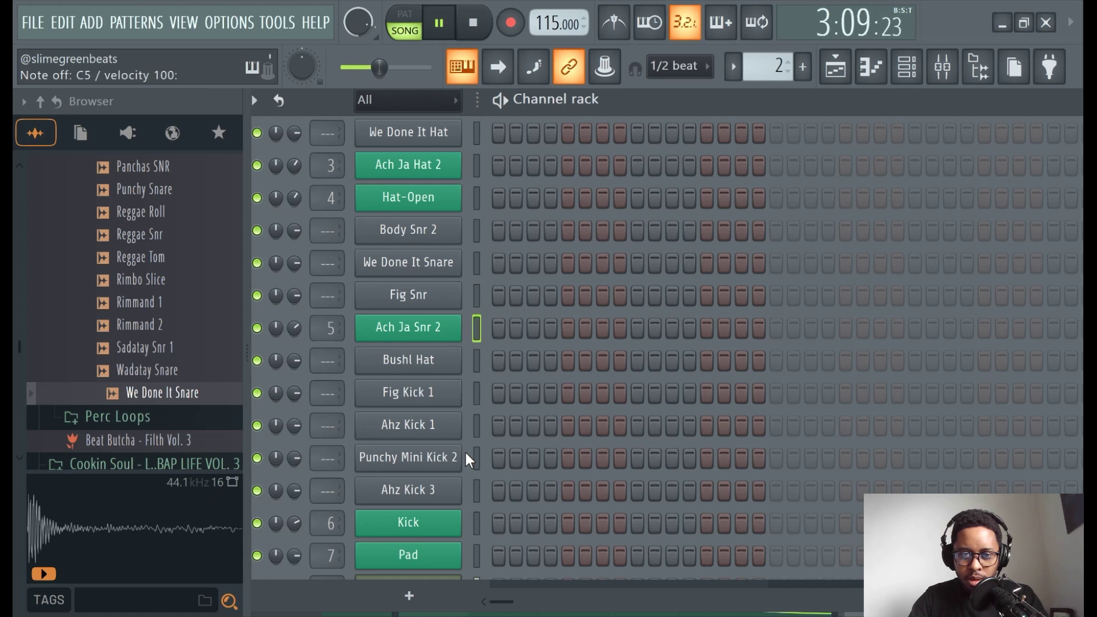
key(Up)
key(Up)
key(Up)
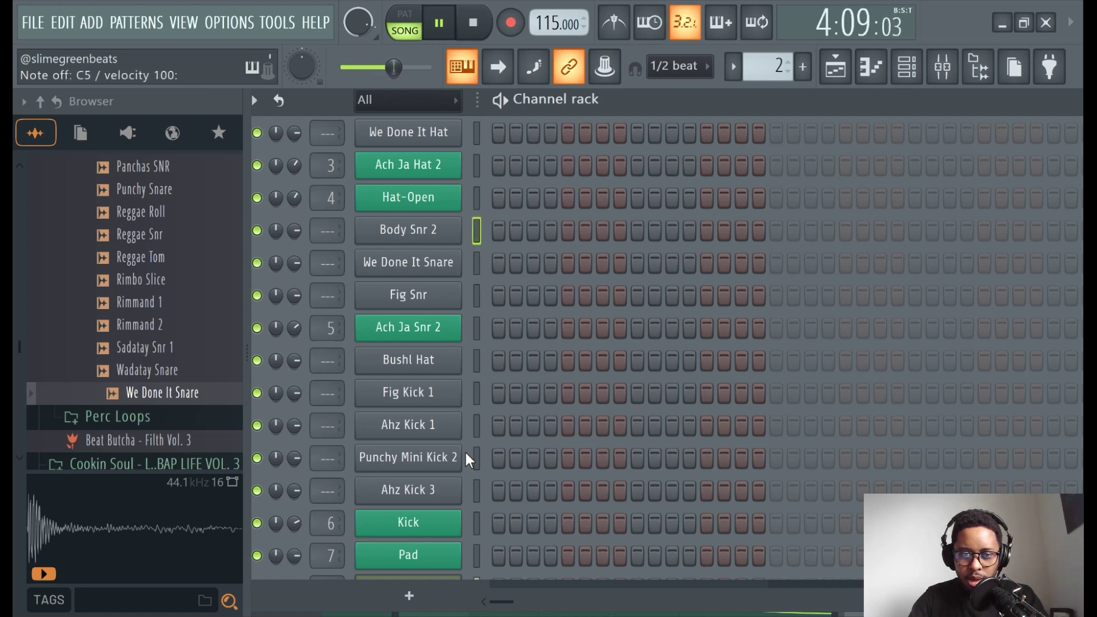
key(Down)
key(Down)
key(Down)
key(Down)
key(Down)
key(Down)
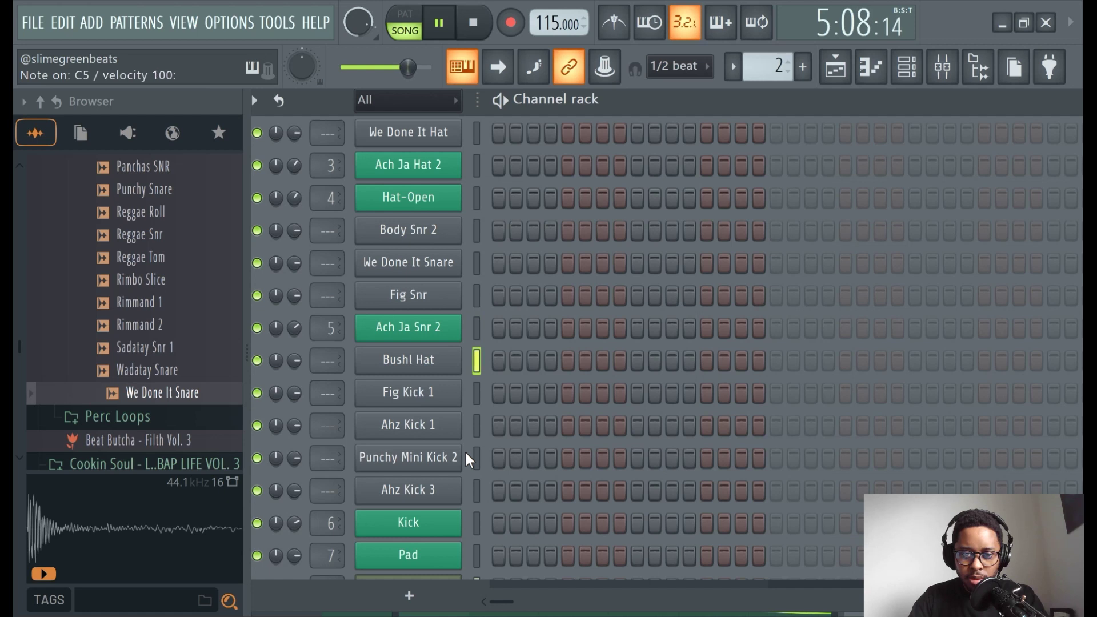
key(Up)
key(Up)
key(Up)
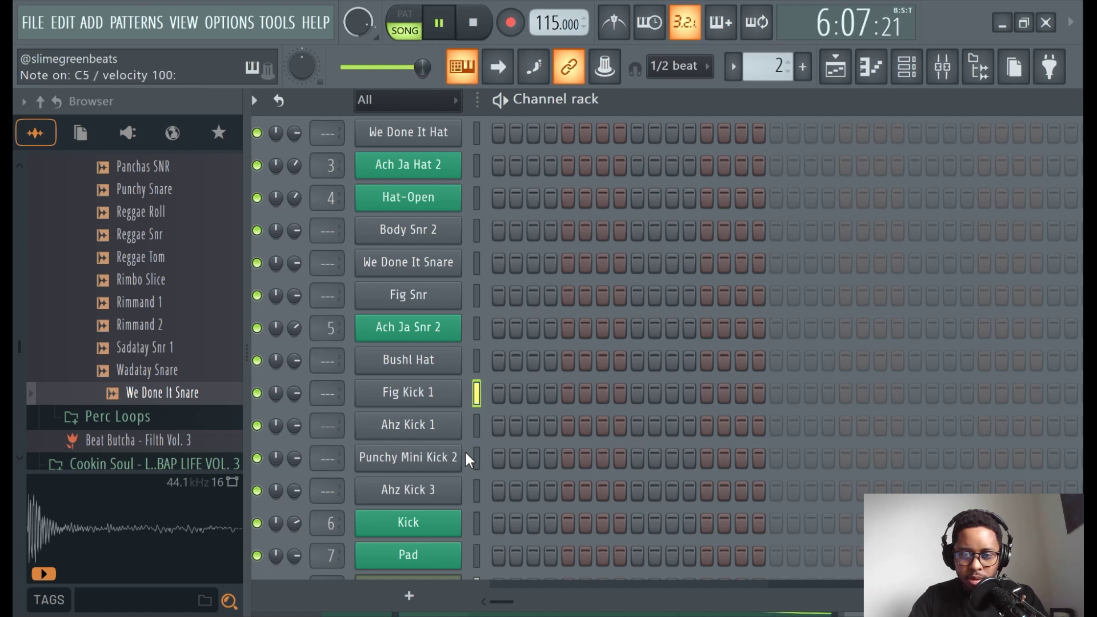
key(Down)
key(Down)
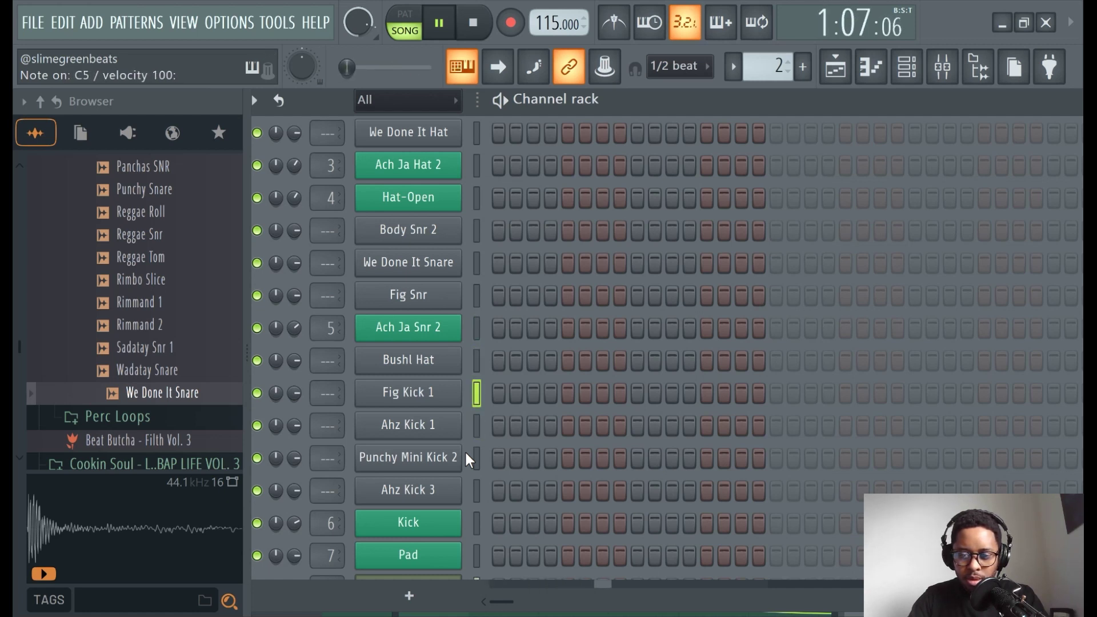
key(Up)
key(Down)
key(Down)
key(Down)
key(Down)
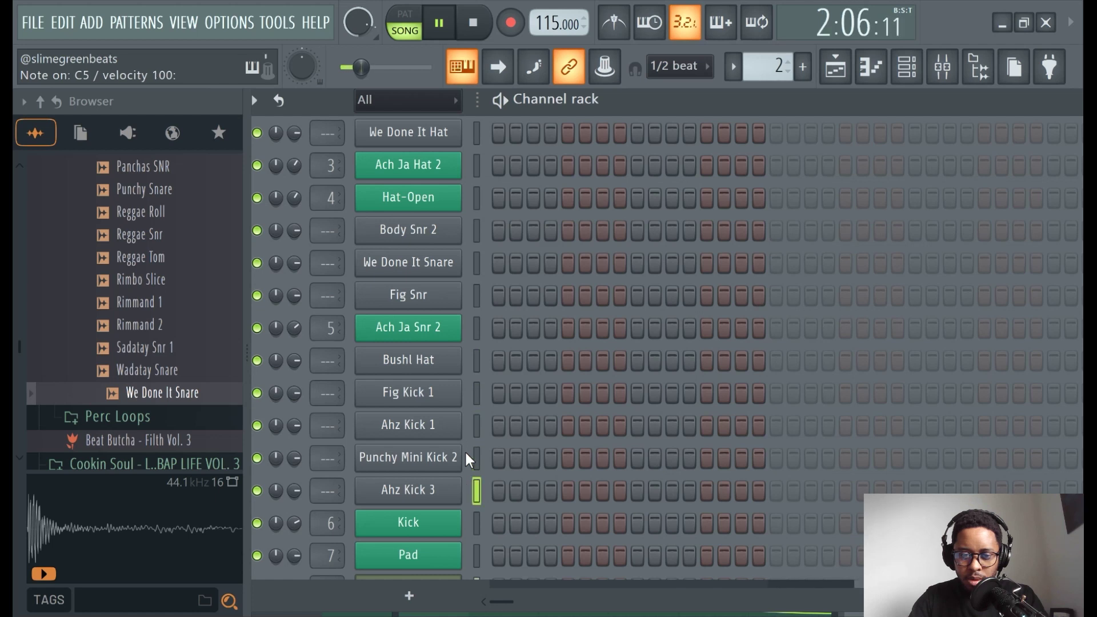
key(Up)
key(Up)
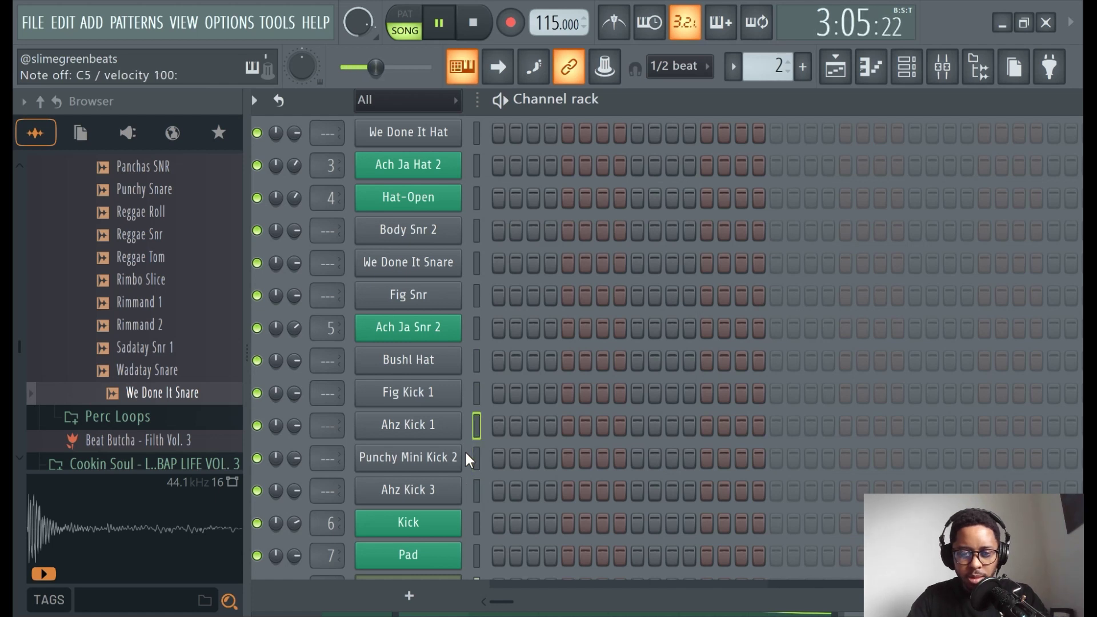
Step: Move Ahz Kick 1 above Fig Kick 1 and audition Bushl Hat, Ach Ja Snr 2 and Ahz Kick 1
key(alt+Up)
key(Up)
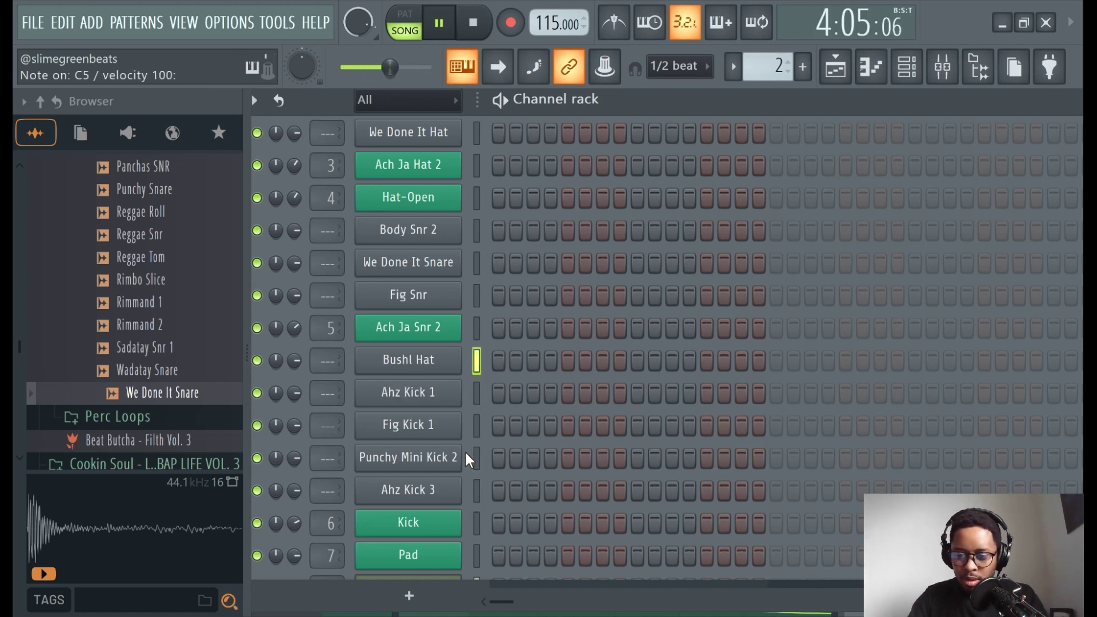
key(Up)
key(Down)
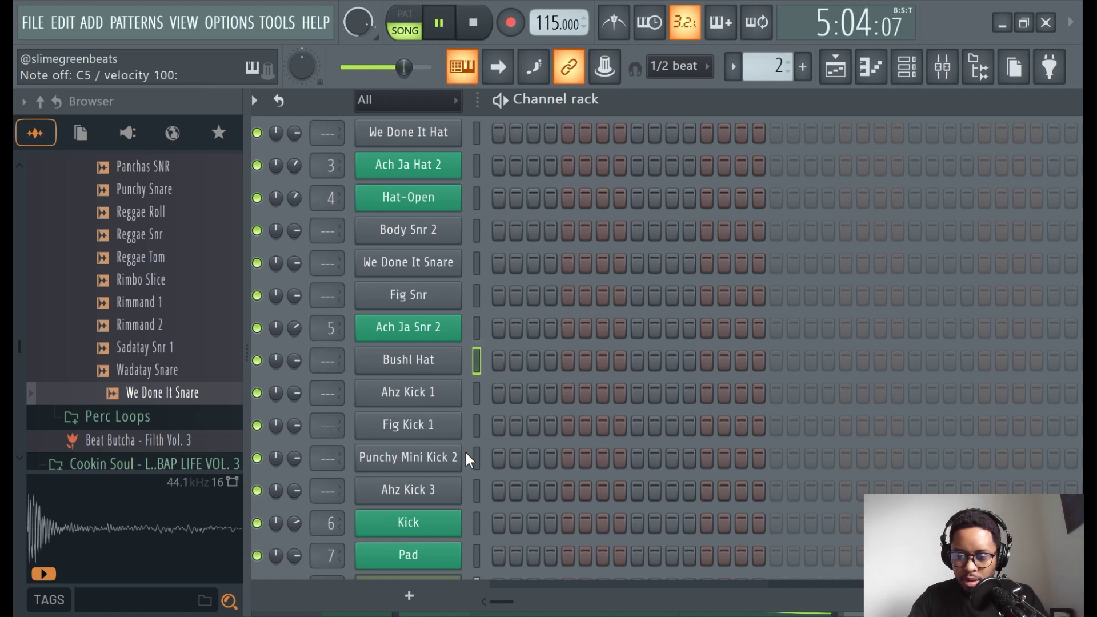
key(Down)
key(Up)
key(Up)
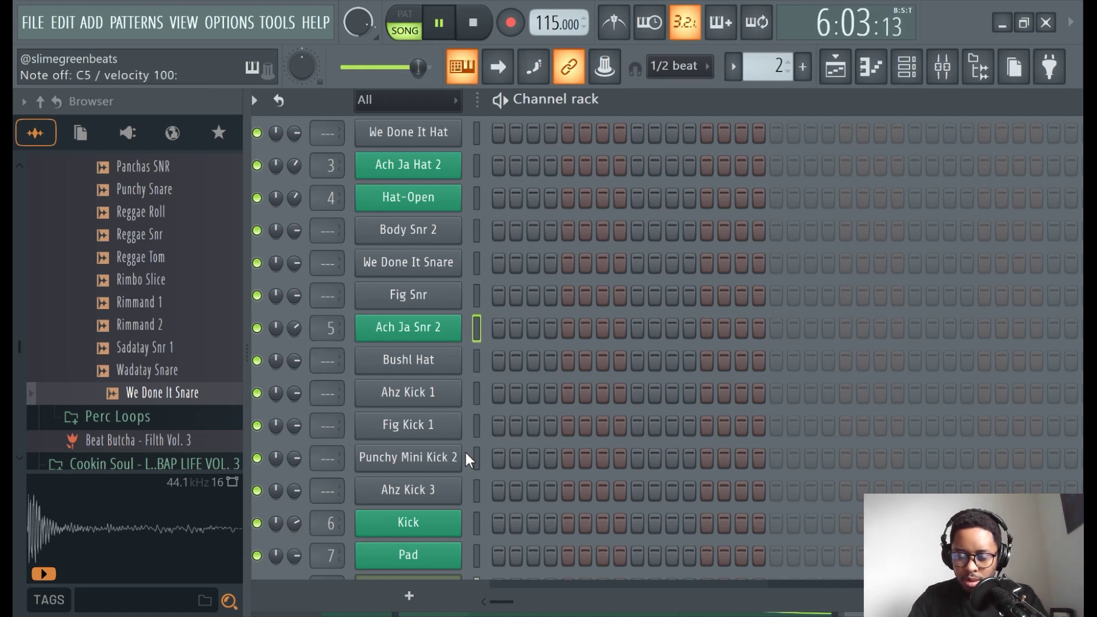
key(Down)
Step: Keep comparing Bushl Hat, Ach Ja Snr 2 and Fig Kick 1 against the loop, settling on Ahz Kick 1
key(Down)
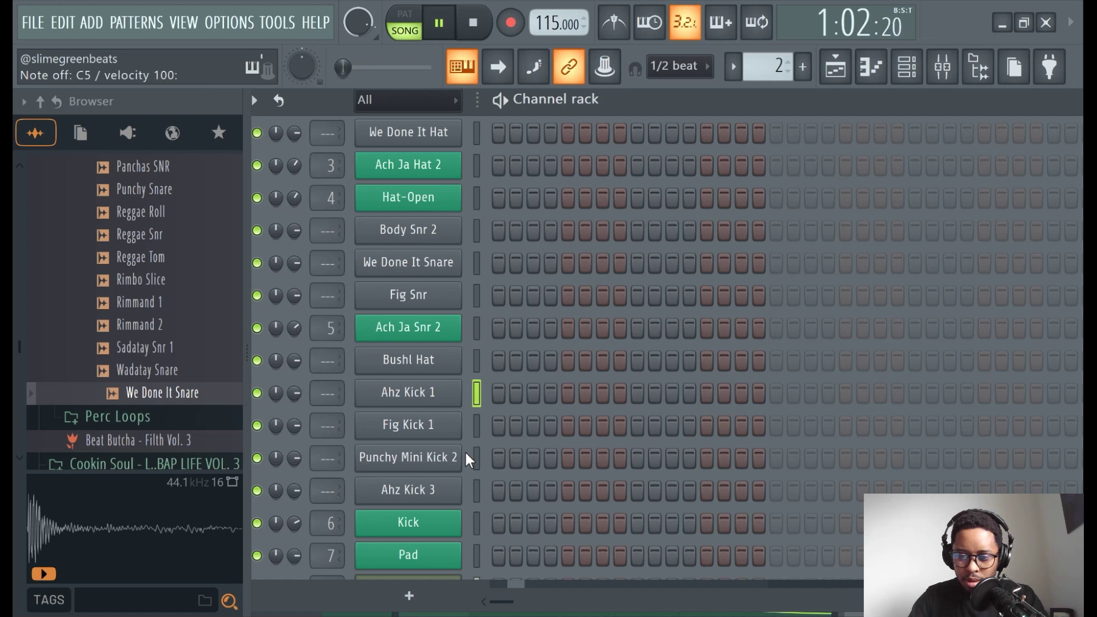
key(Up)
key(Up)
key(Down)
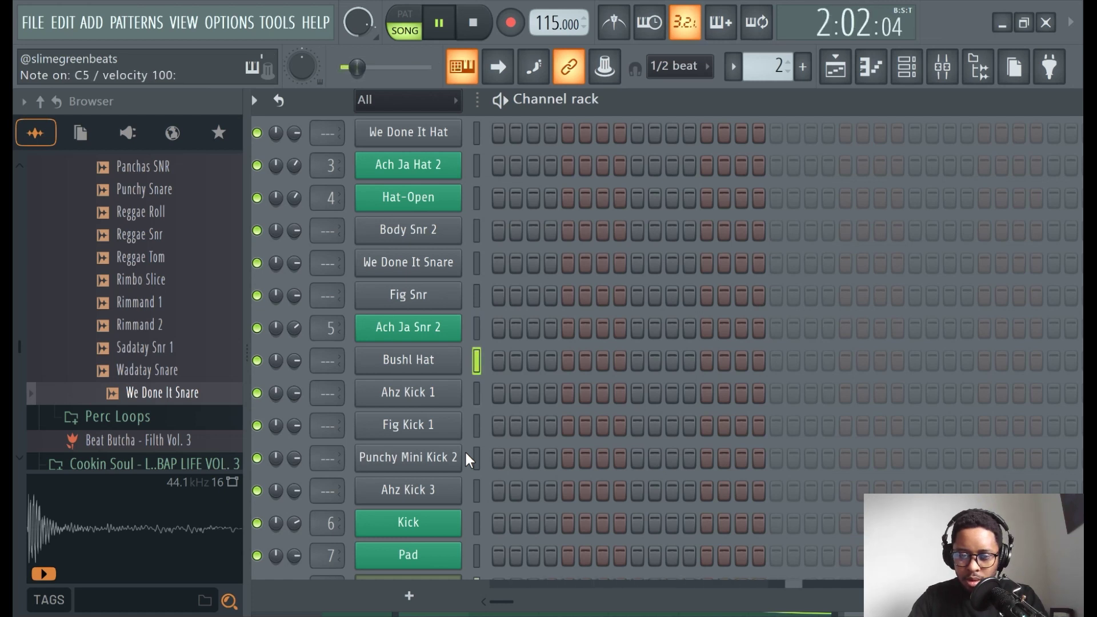
key(Down)
key(Down)
key(Up)
key(Up)
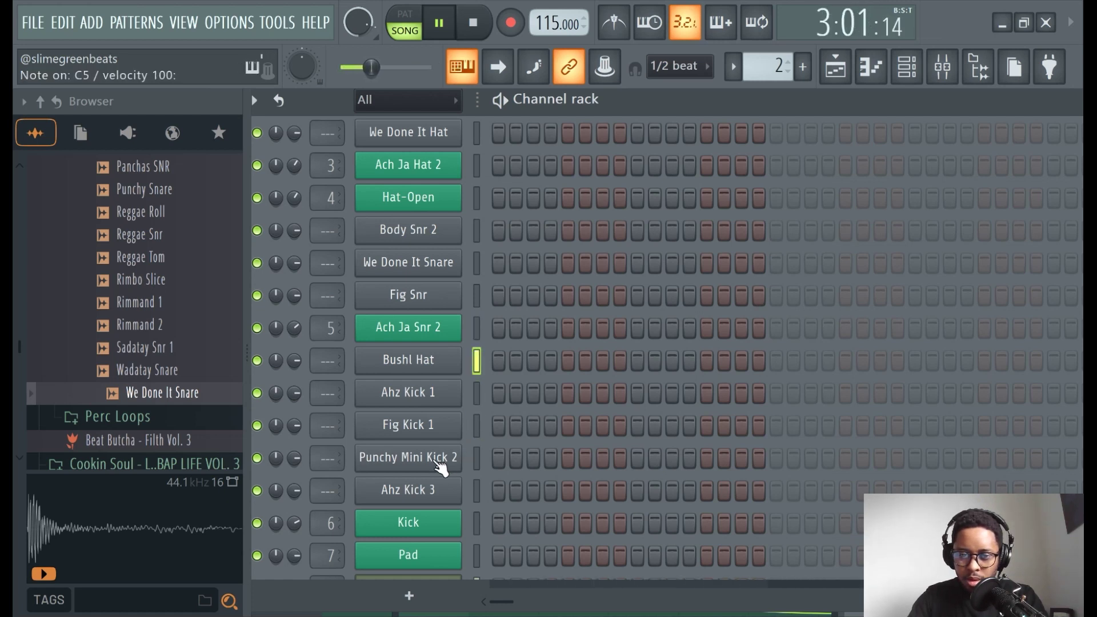
key(Up)
key(Down)
key(Down)
key(Down)
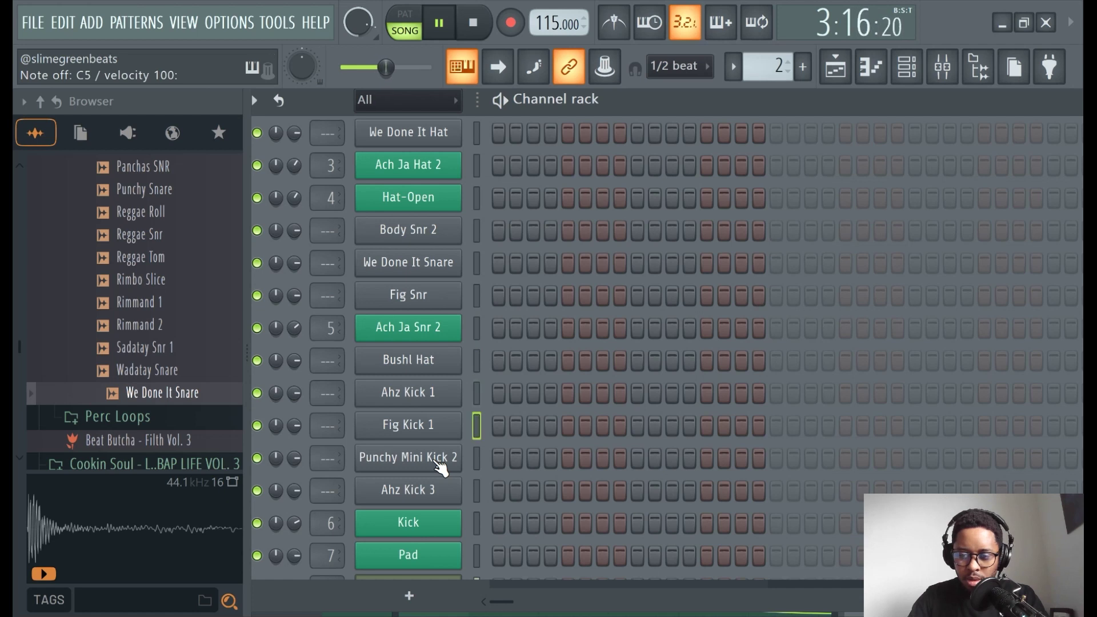
key(Up)
key(Up)
key(Down)
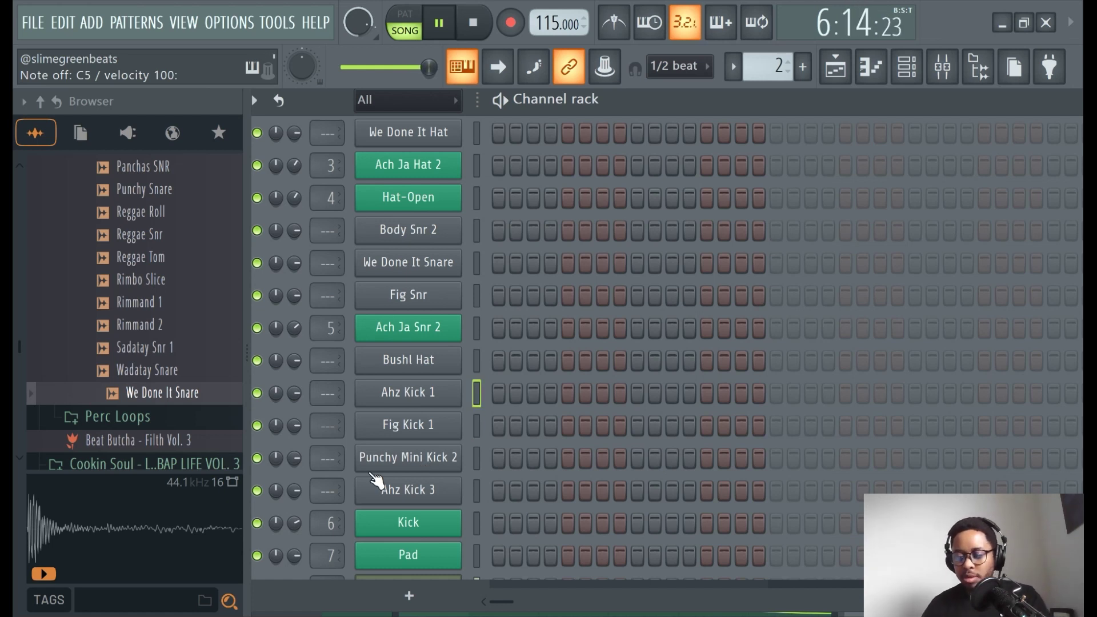
Step: Put a kick on step 1 and a snare on step 9, then stop playback
click(498, 393)
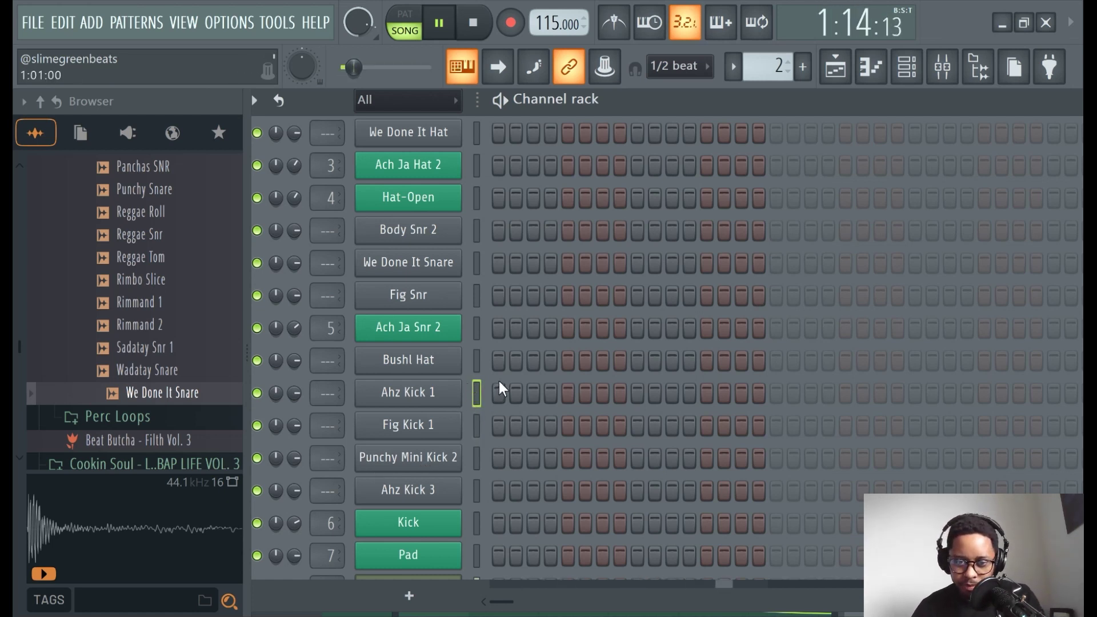
click(586, 360)
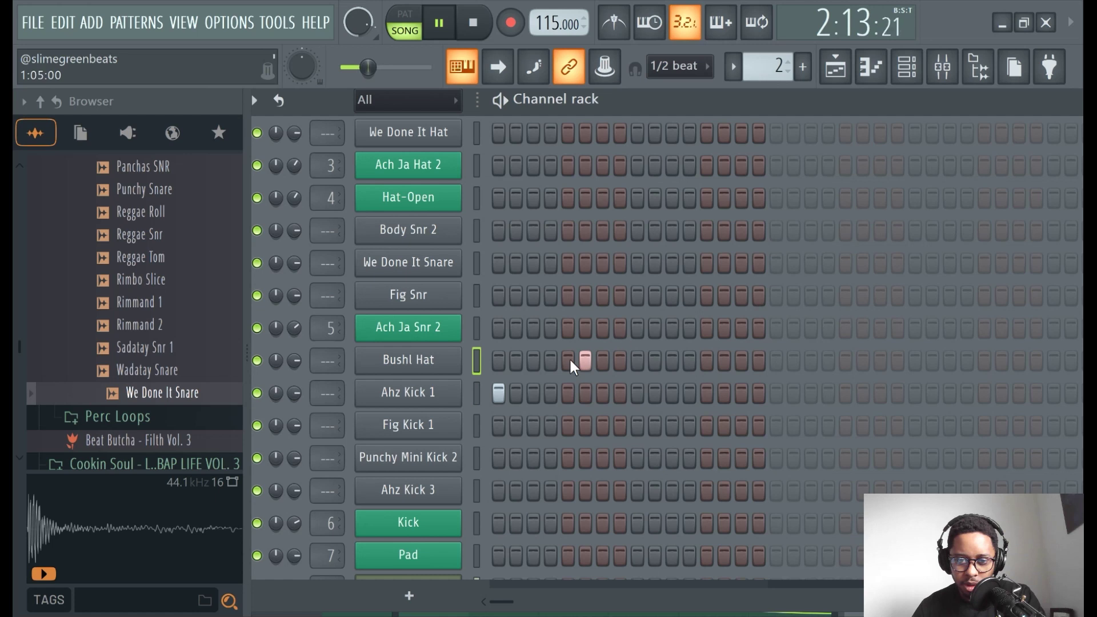
click(586, 359)
click(637, 328)
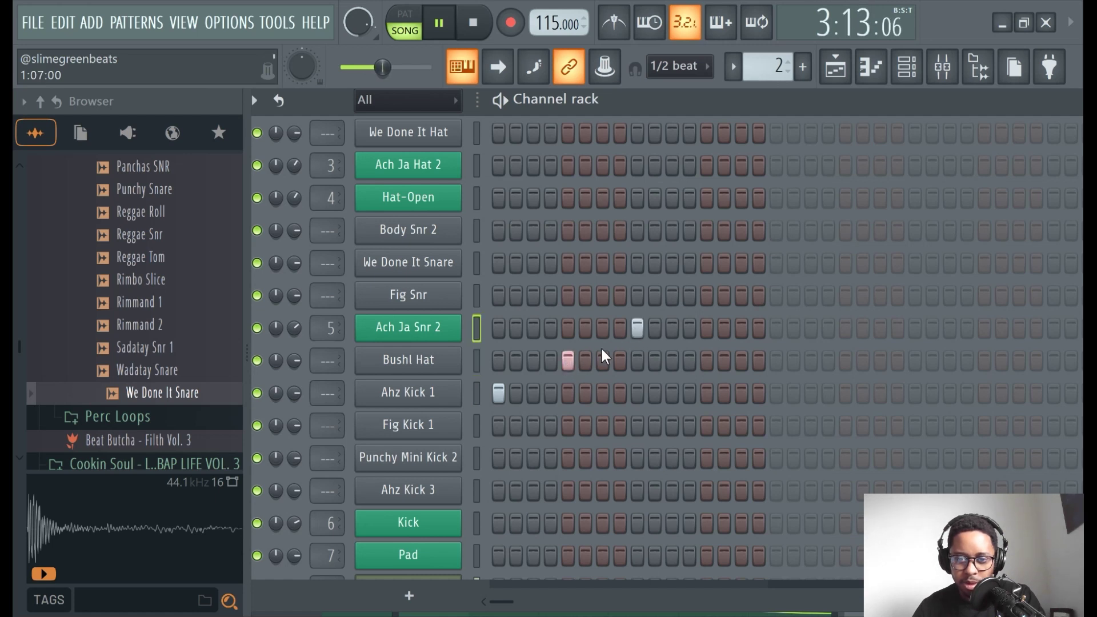
key(space)
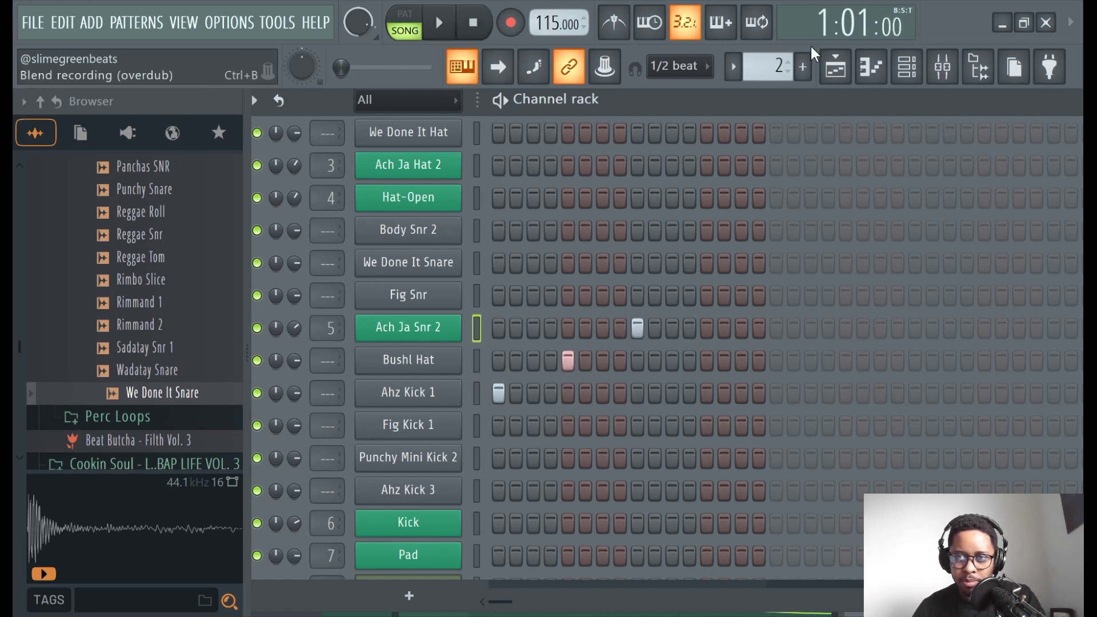
Step: Lengthen Pattern 2 in the Playlist to end at bar 7, matching the Cold outside loop, and restart playback
click(836, 67)
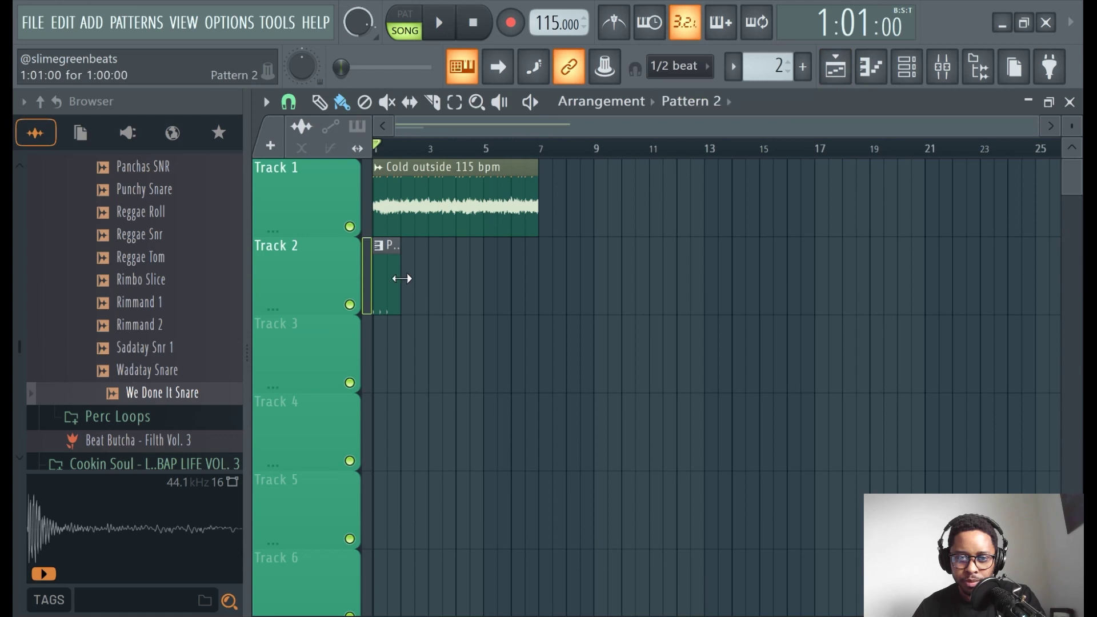
drag(403, 277, 538, 268)
click(440, 24)
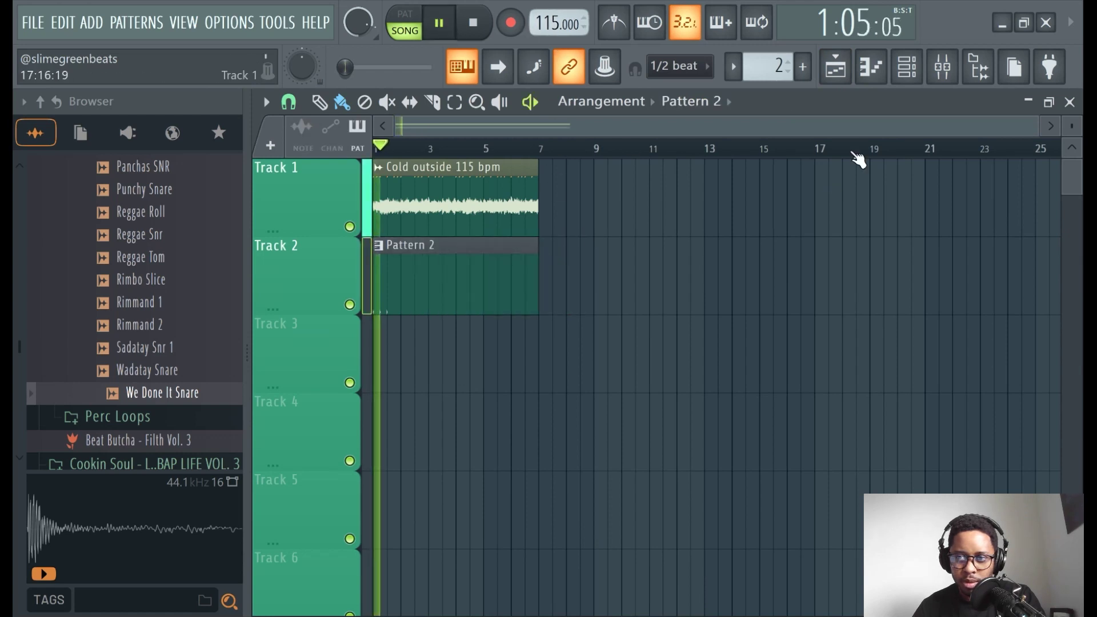
click(907, 67)
Step: Move the snare from step 9 to step 13 and add hats on steps 5, 7 and 17, extending to 32 steps
click(638, 329)
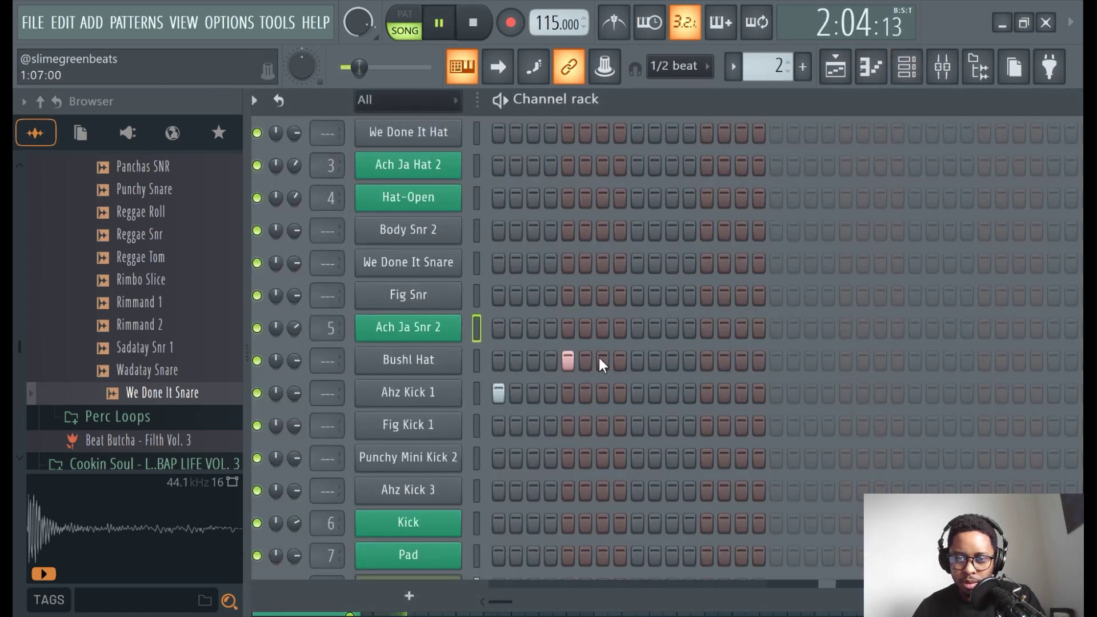
click(603, 360)
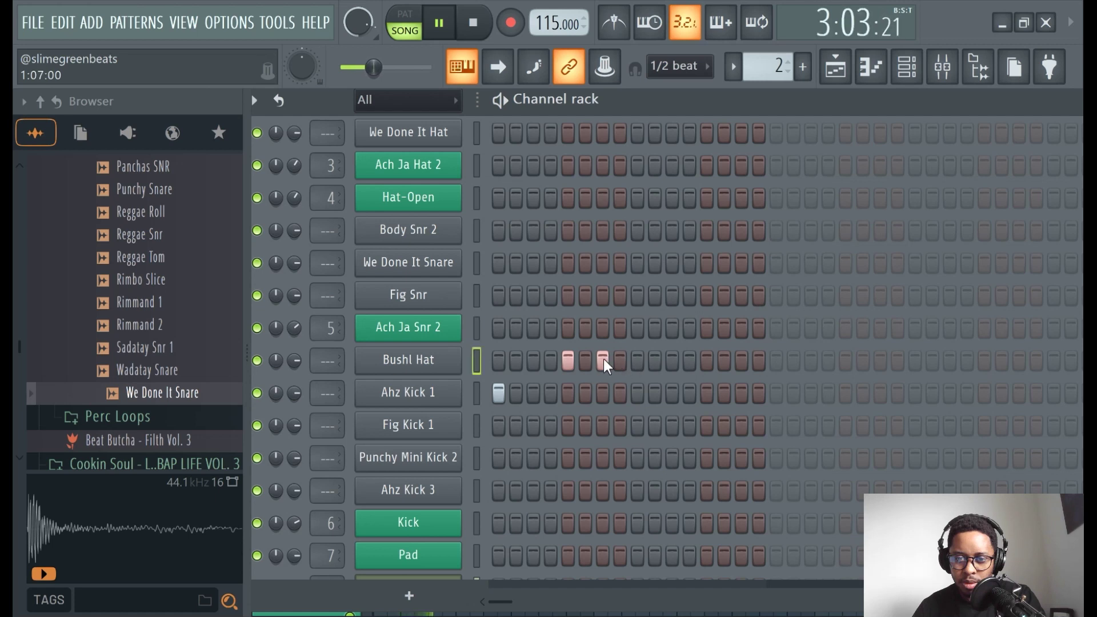
click(638, 355)
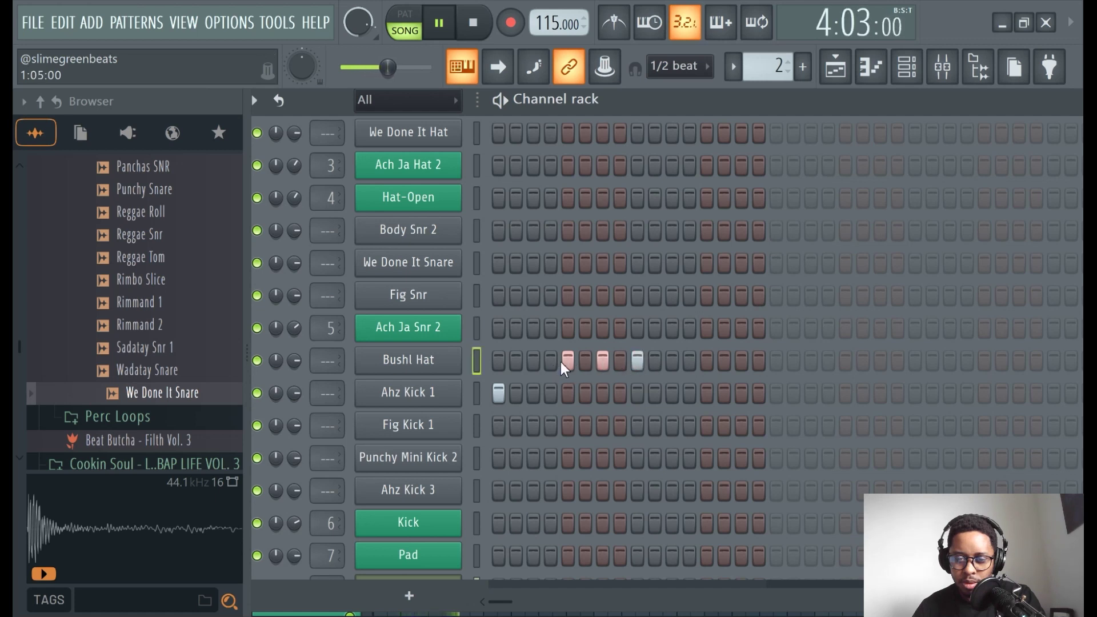
click(707, 329)
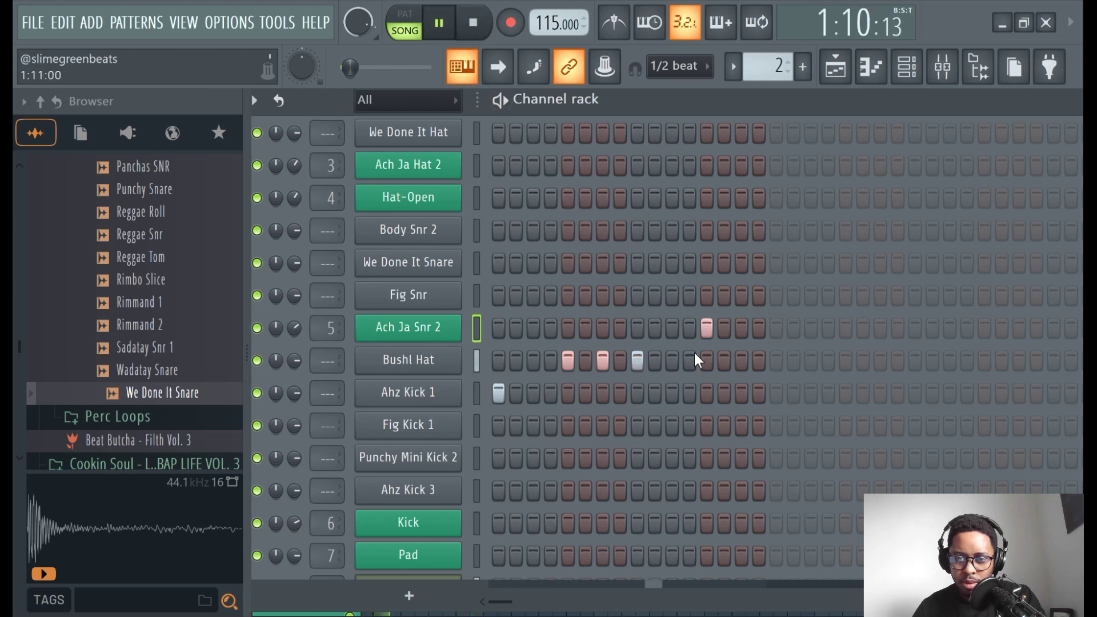
click(789, 362)
click(778, 360)
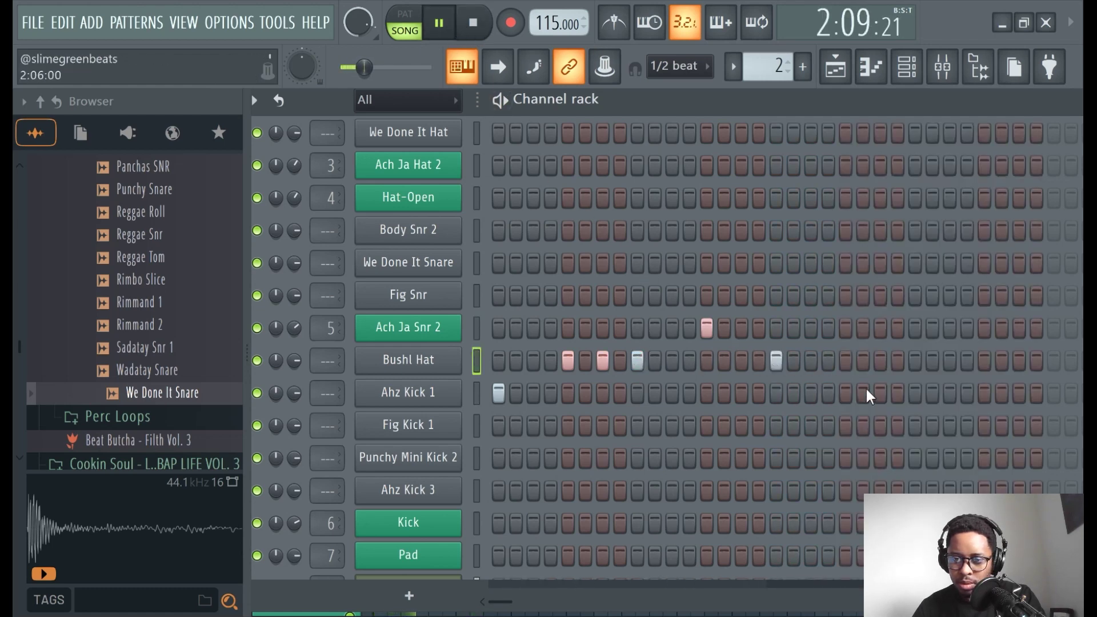
Step: Add two kicks and two hats in the pattern's second half, then hide the Browser
click(845, 394)
click(915, 393)
click(984, 361)
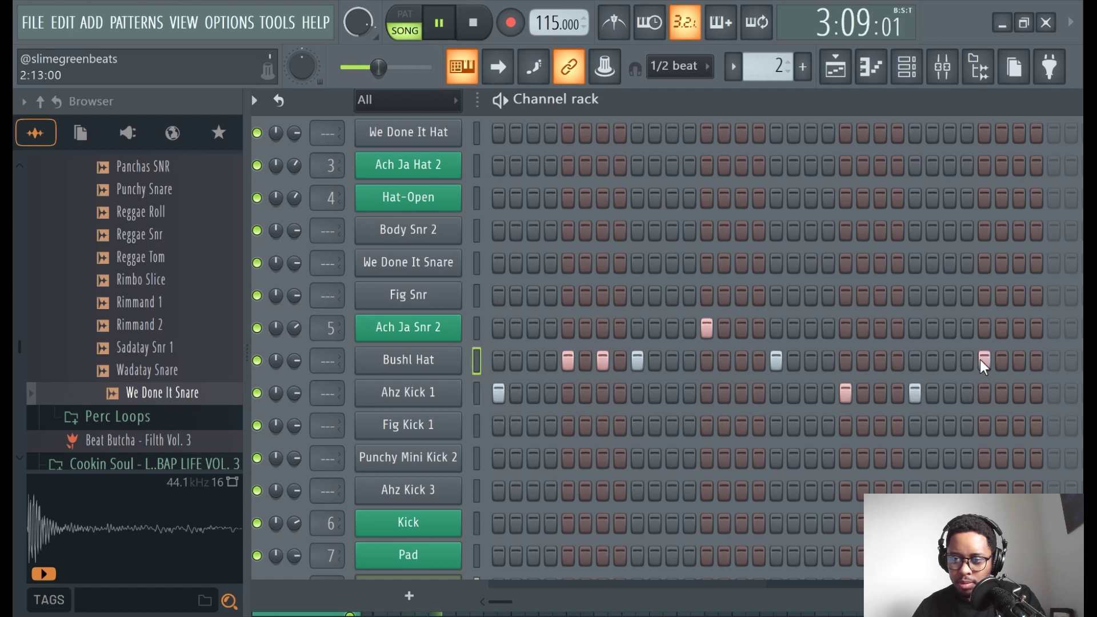
click(1055, 361)
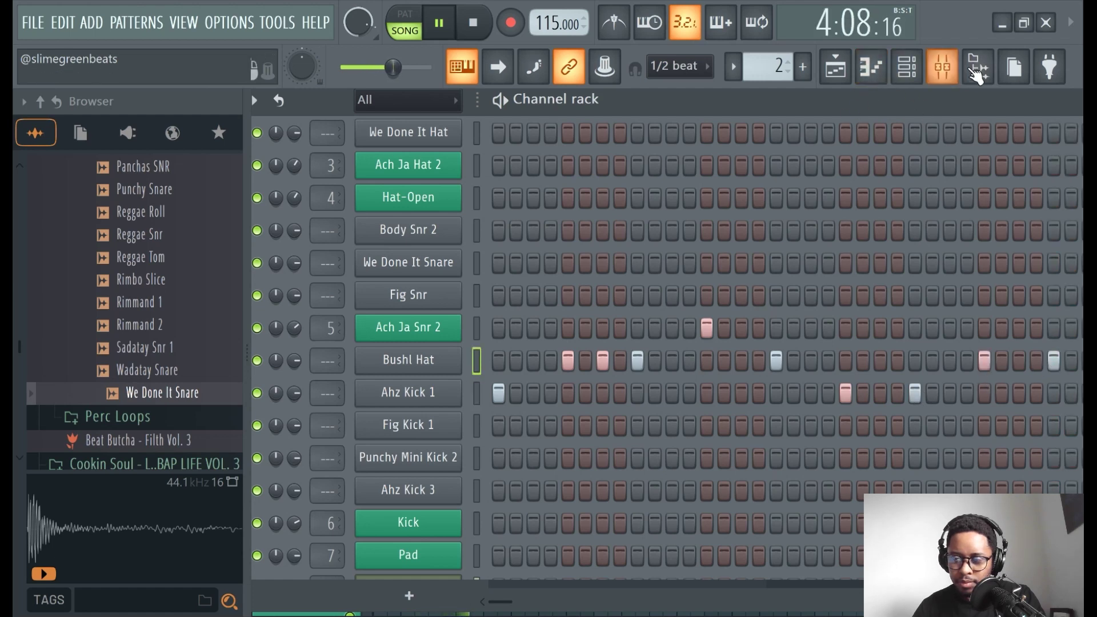
click(979, 66)
Step: Add a second-half snare on Ach Ja Snr 2, another Bushl Hat hit and a late Ahz Kick 1 hit
click(811, 333)
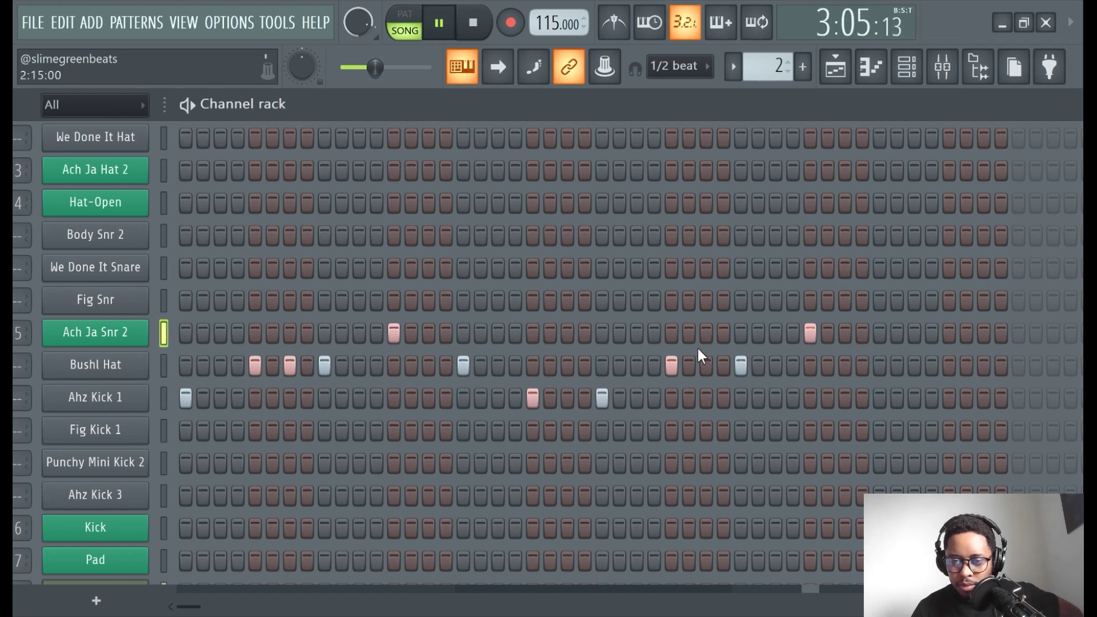
click(707, 365)
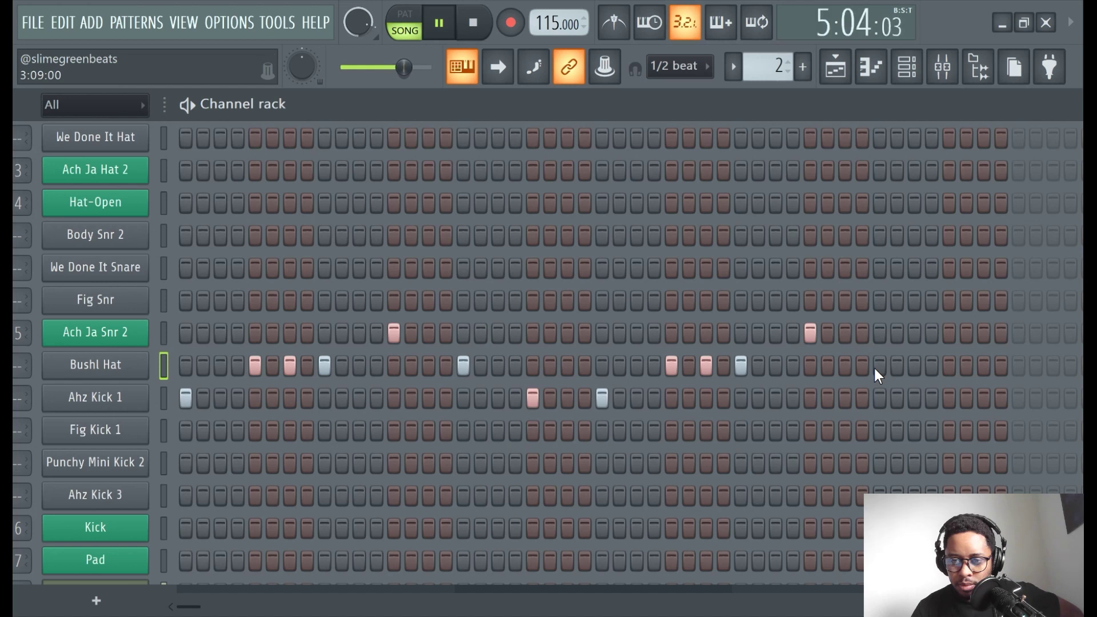
click(950, 396)
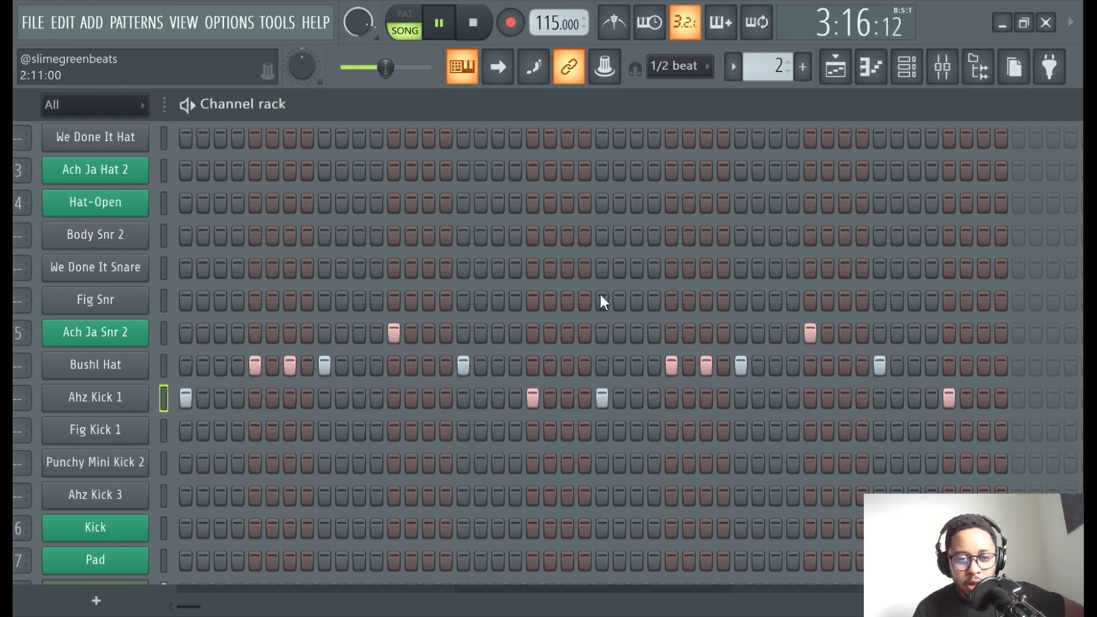
Step: Trim the Pattern 2 clip in the Playlist and duplicate it with Ctrl+B, then return to the Channel rack
click(836, 67)
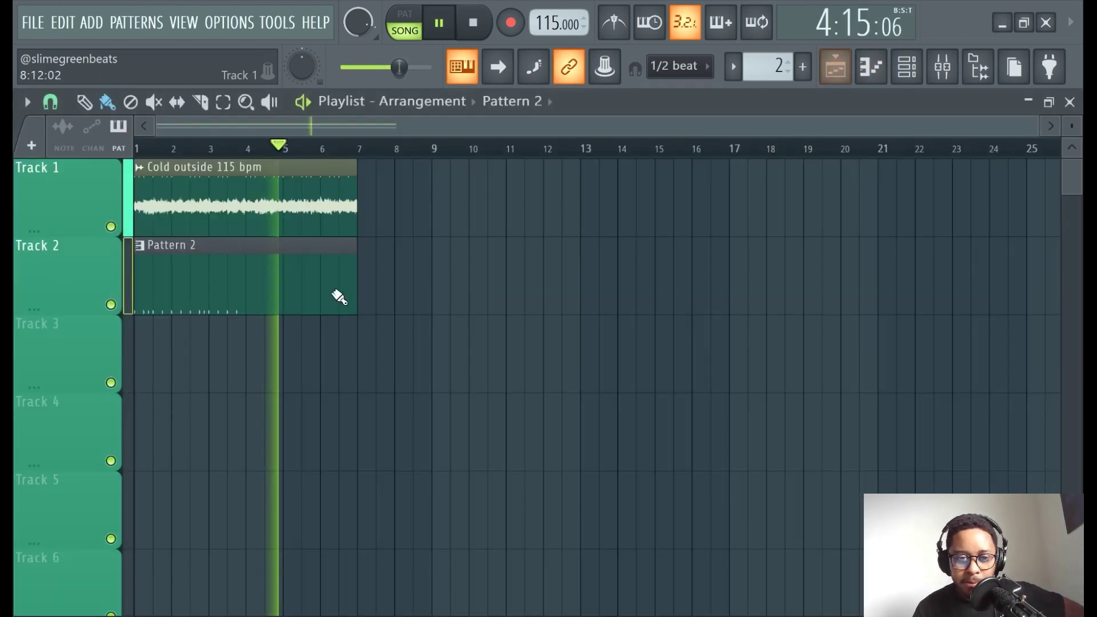
drag(356, 275, 252, 272)
key(ctrl+b)
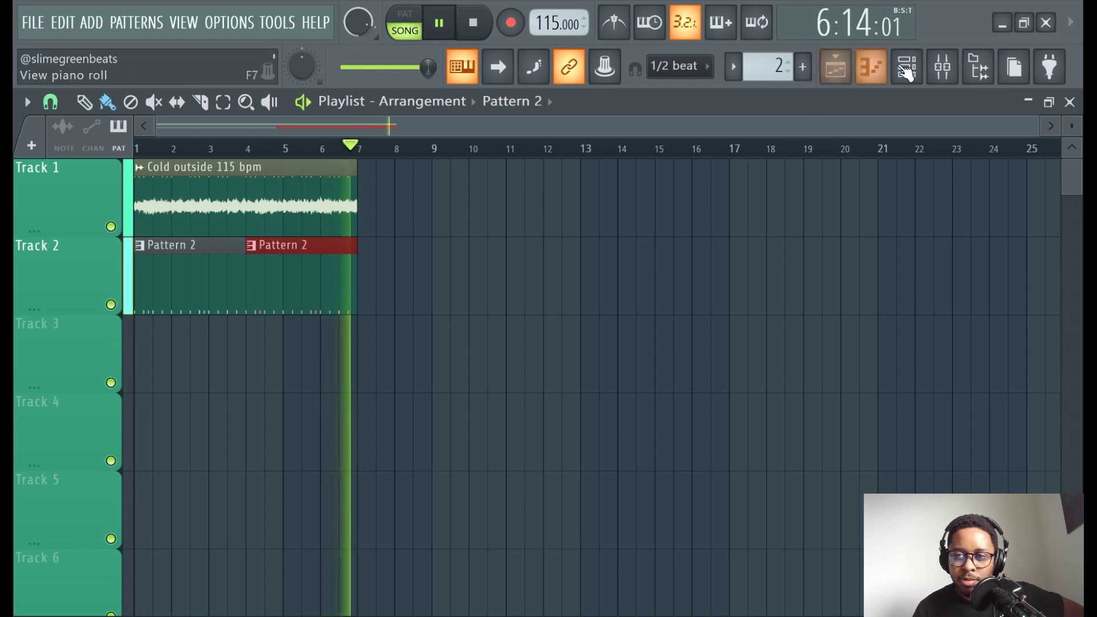
click(906, 70)
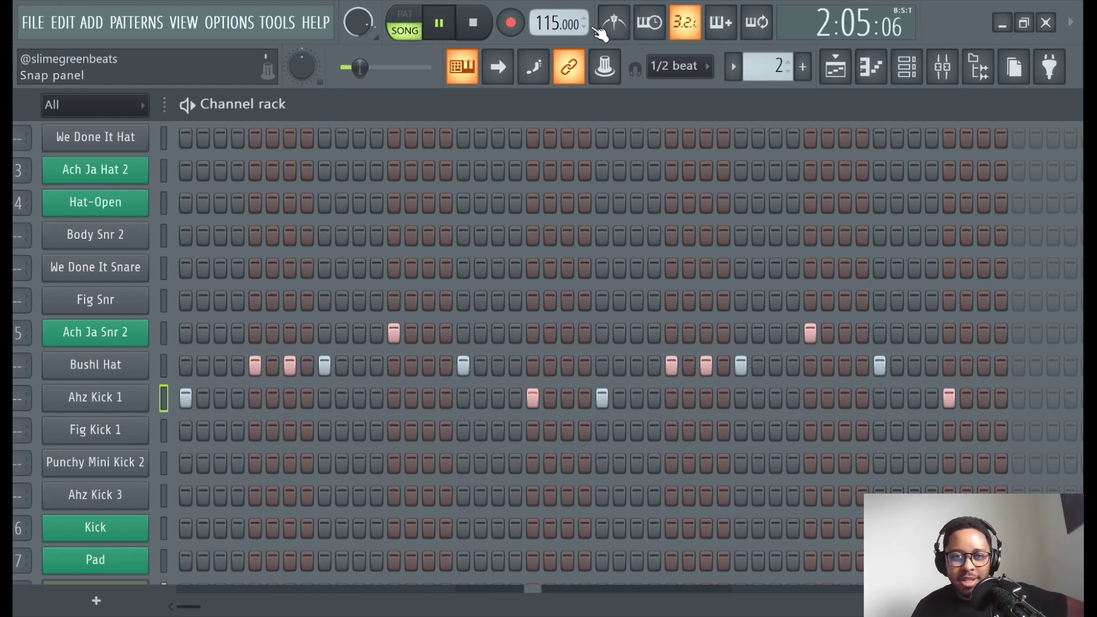
Step: Stop playback so the song returns to bar 1
click(487, 24)
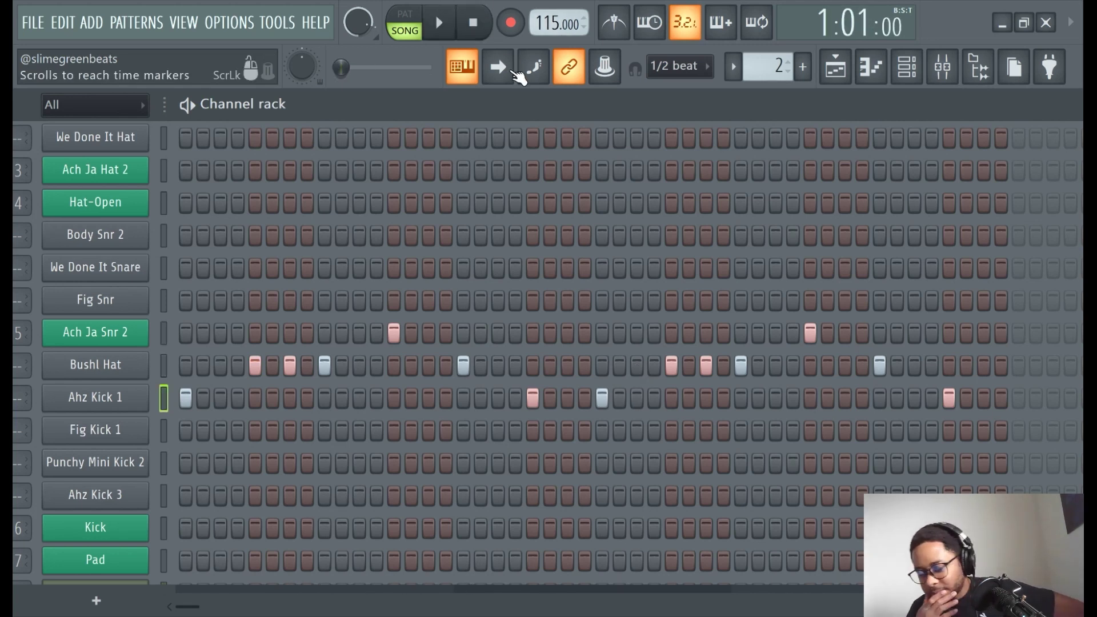